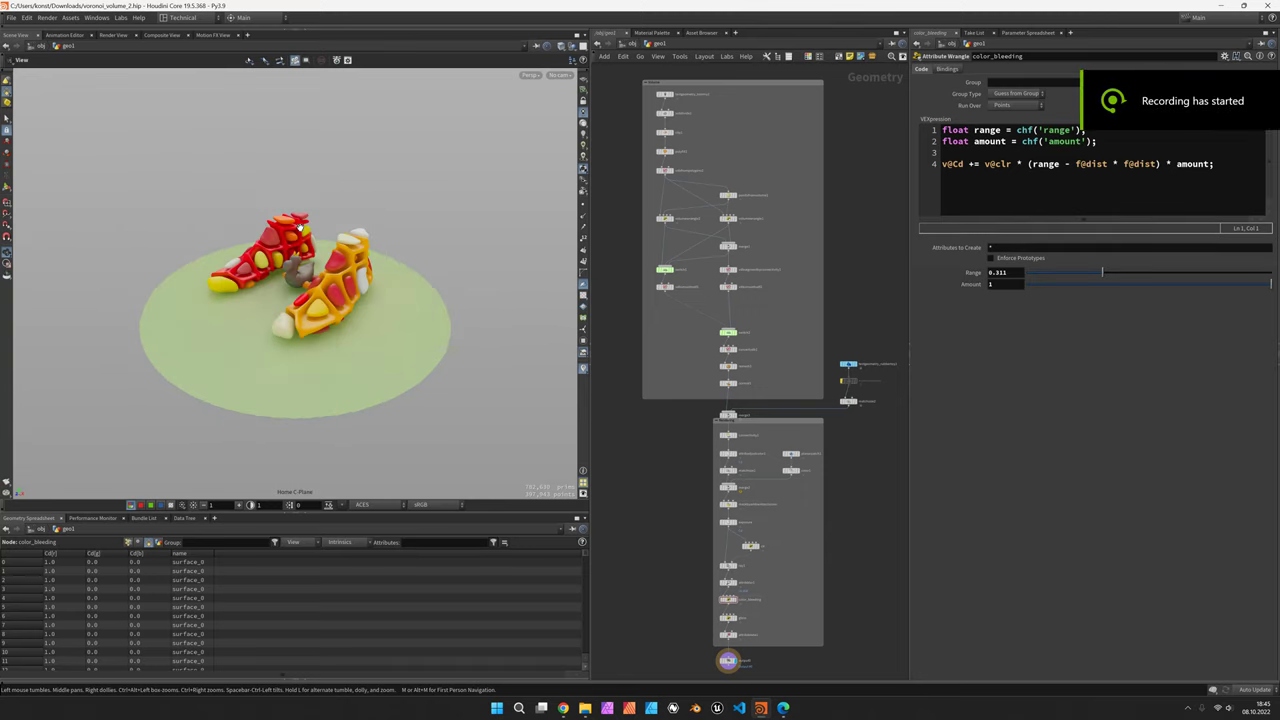
Maximize the 3D view to preview the finished Voronoi-lattice shoes, then switch to the browser.
{"action": "left_click", "coordinate": [578, 34]}
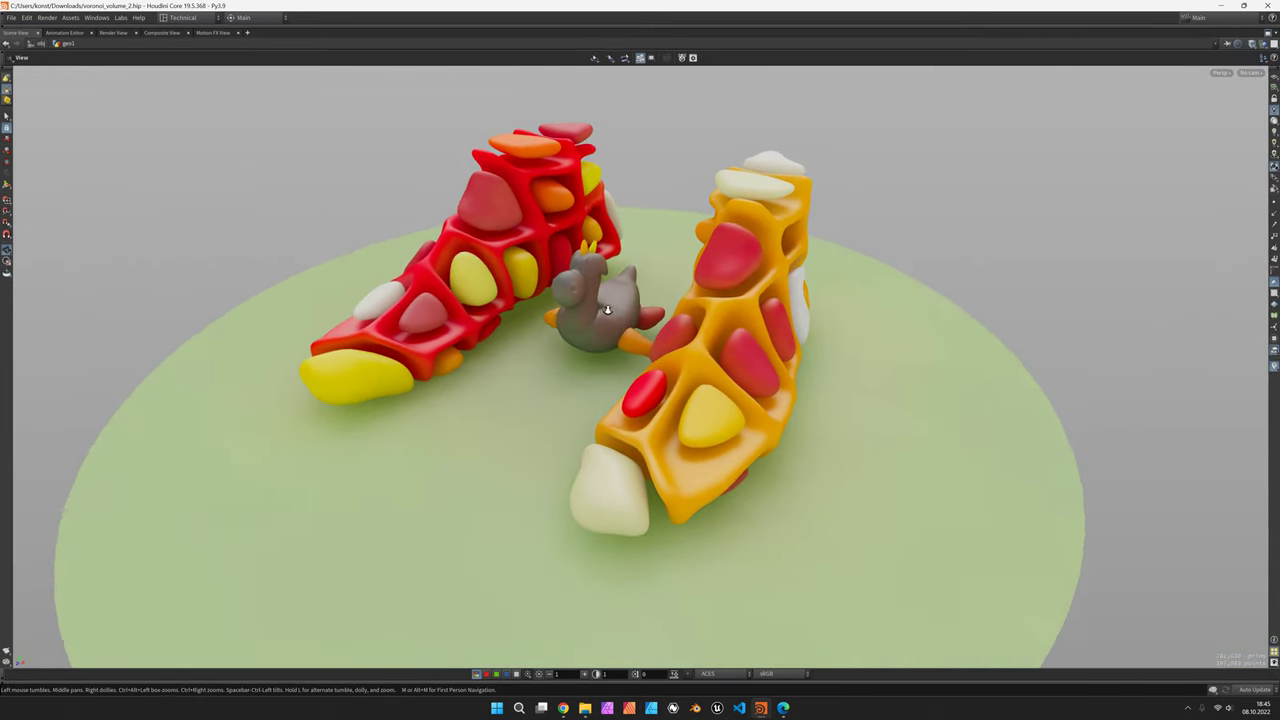
{"action": "key", "text": "alt+Tab"}
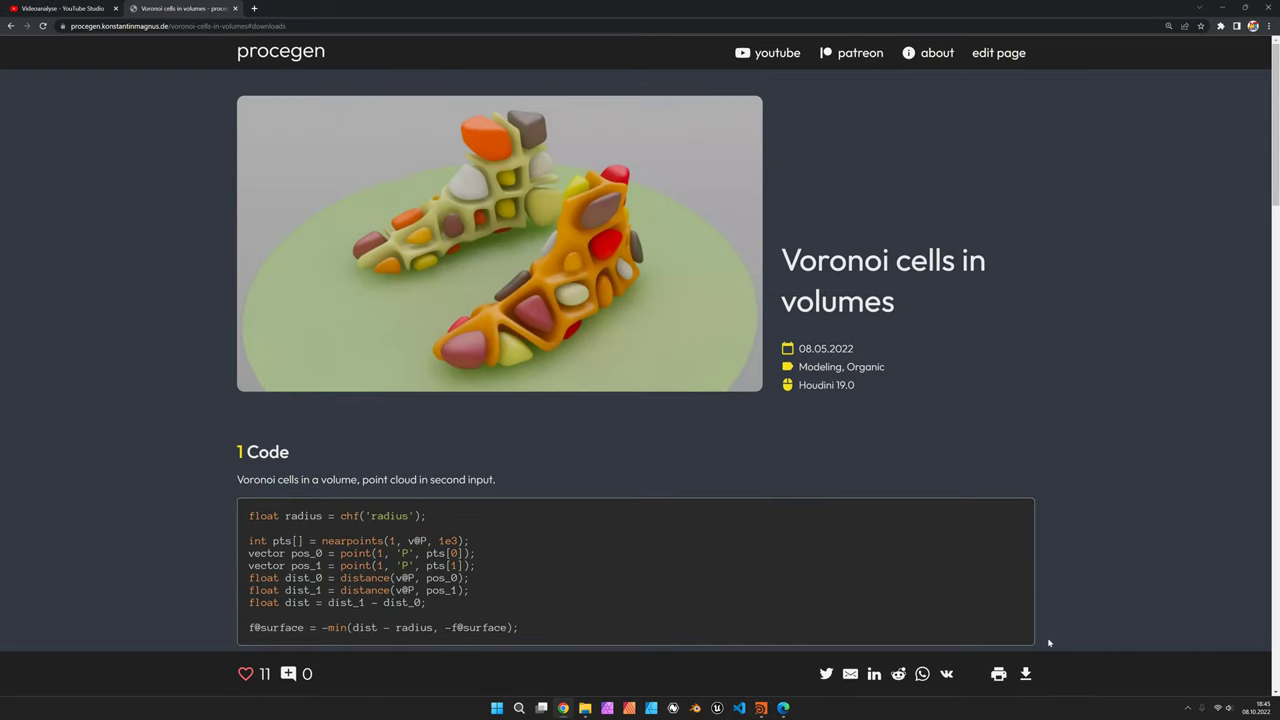
Browse the Voronoi cells in volumes article from its downloads back up to the VEX code, then return to Houdini.
{"action": "left_click", "coordinate": [1026, 674]}
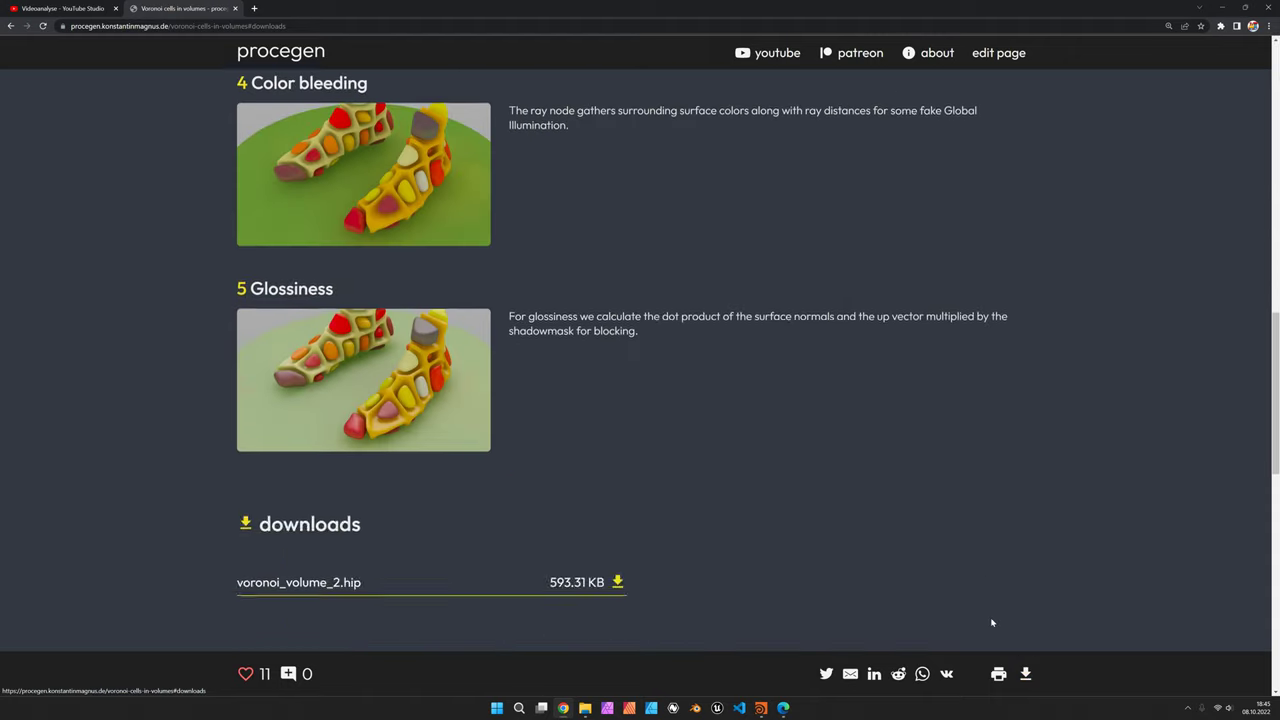
{"action": "left_click_drag", "start_coordinate": [1271, 537], "coordinate": [1275, 370]}
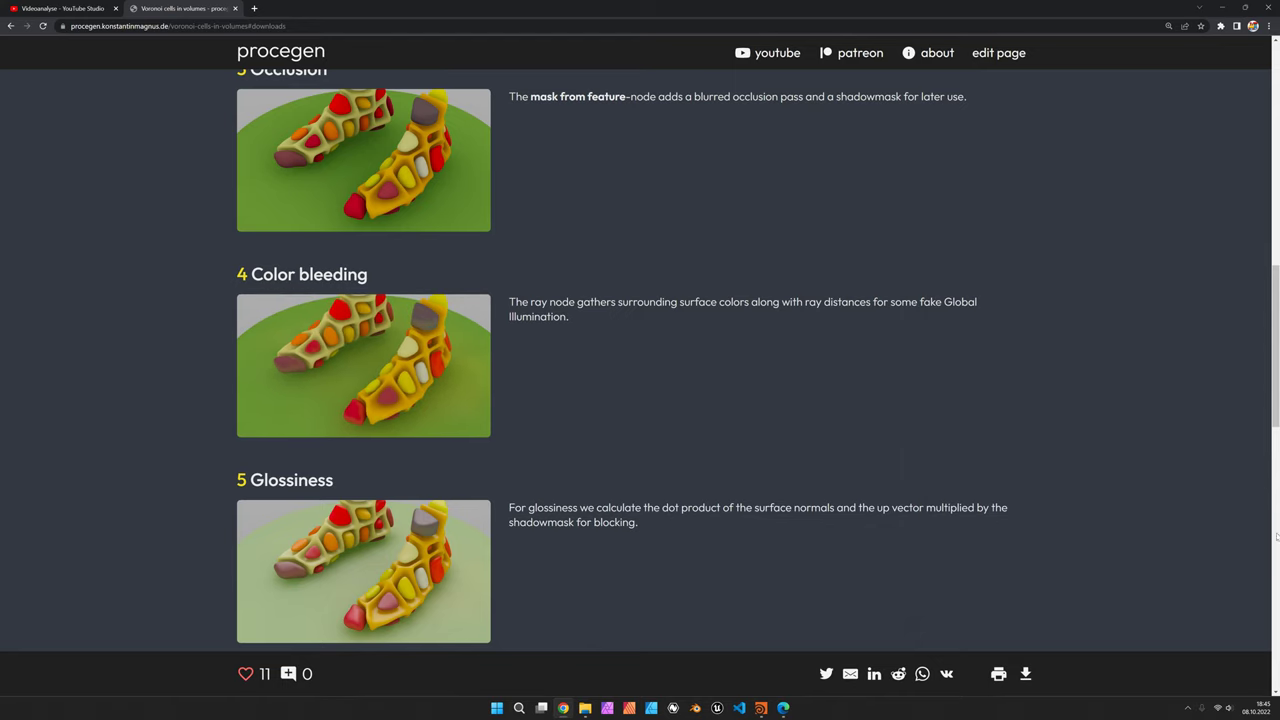
{"action": "scroll", "coordinate": [859, 294], "scroll_direction": "up", "scroll_amount": 7}
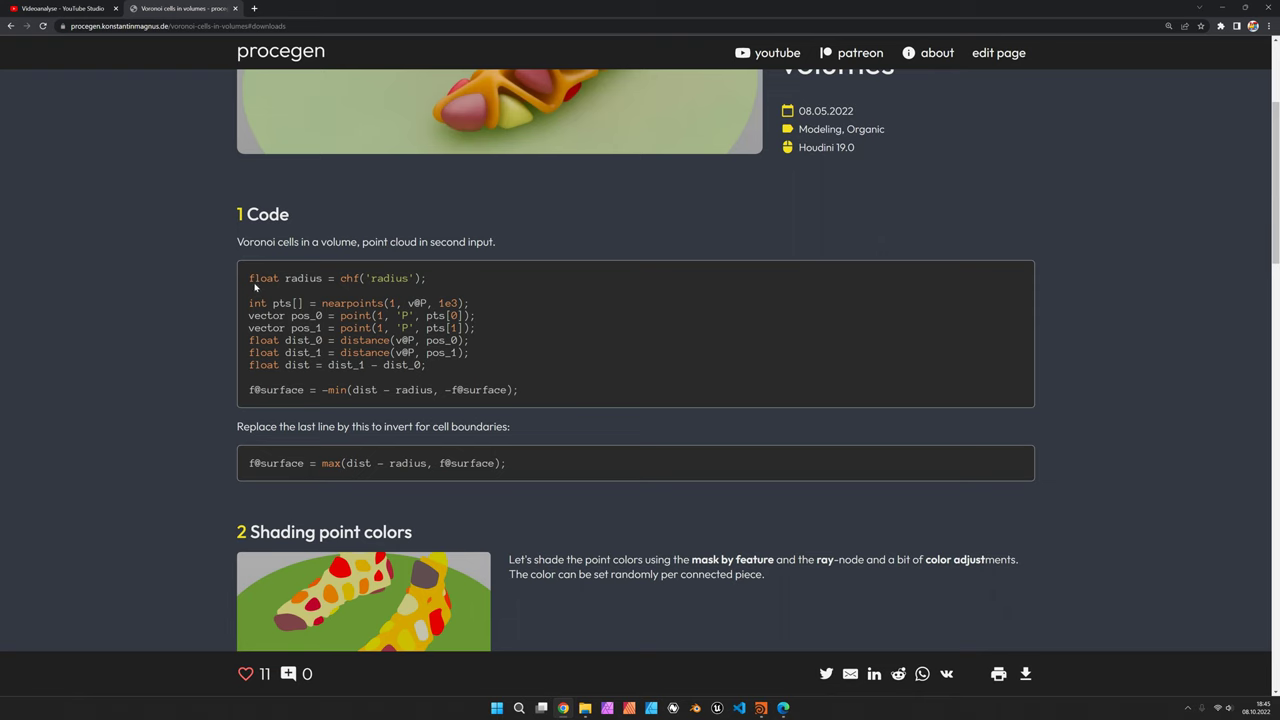
{"action": "left_click_drag", "start_coordinate": [255, 287], "coordinate": [531, 391]}
{"action": "scroll", "coordinate": [631, 404], "scroll_direction": "up", "scroll_amount": 2}
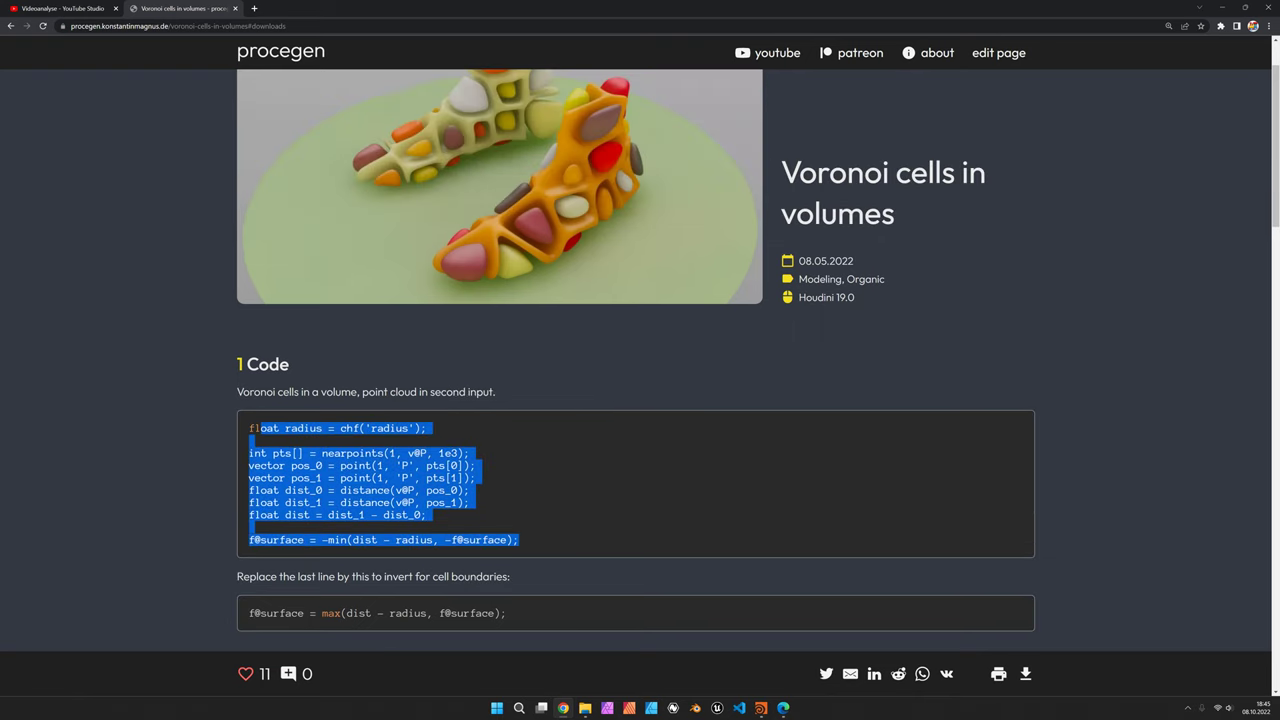
{"action": "left_click_drag", "start_coordinate": [249, 428], "coordinate": [552, 541]}
{"action": "left_click", "coordinate": [659, 505]}
{"action": "key", "text": "alt+Tab"}
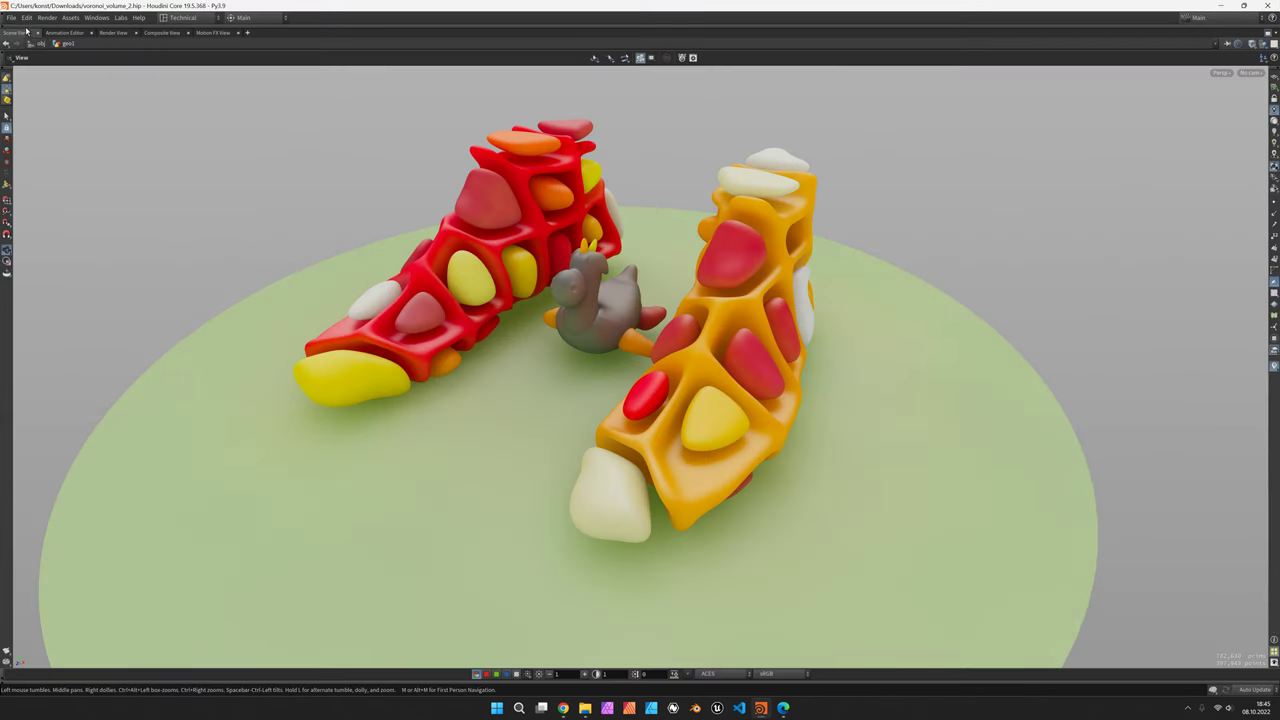
Start a new scene without saving the shoe file and restore the multi-pane layout.
{"action": "left_click", "coordinate": [11, 17]}
{"action": "left_click", "coordinate": [30, 30]}
{"action": "left_click", "coordinate": [143, 47]}
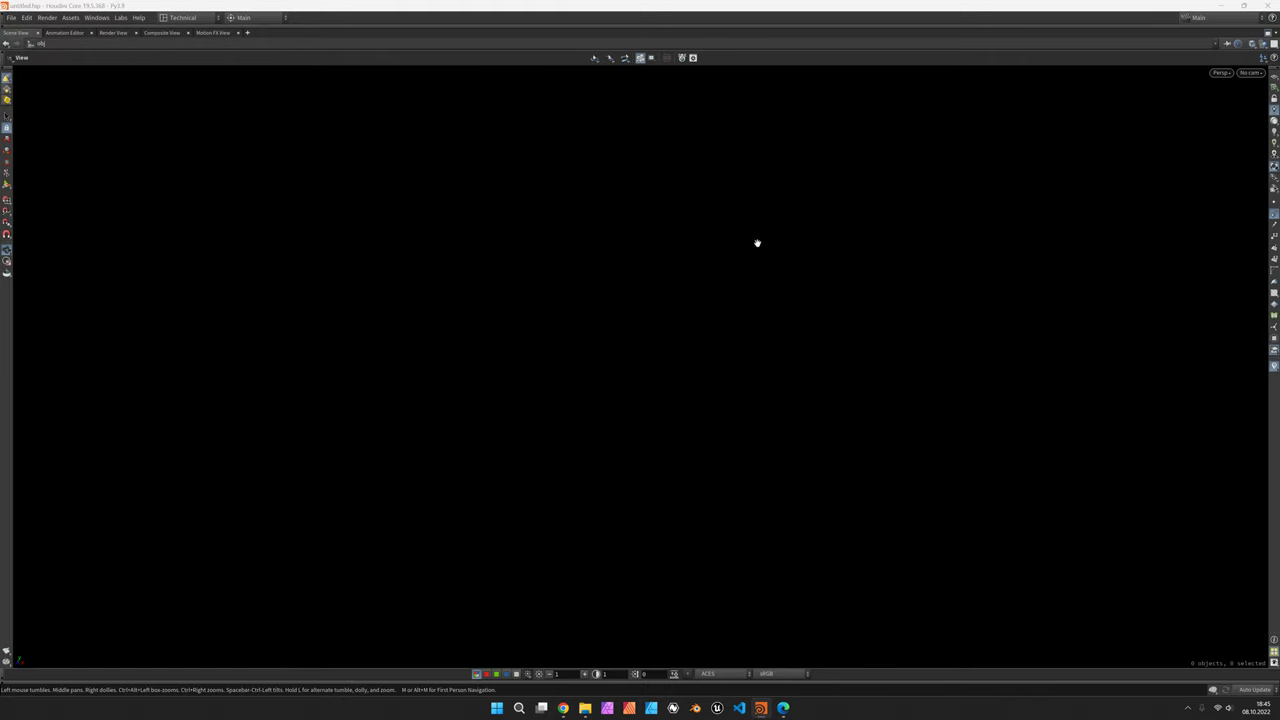
{"action": "left_click", "coordinate": [1273, 42]}
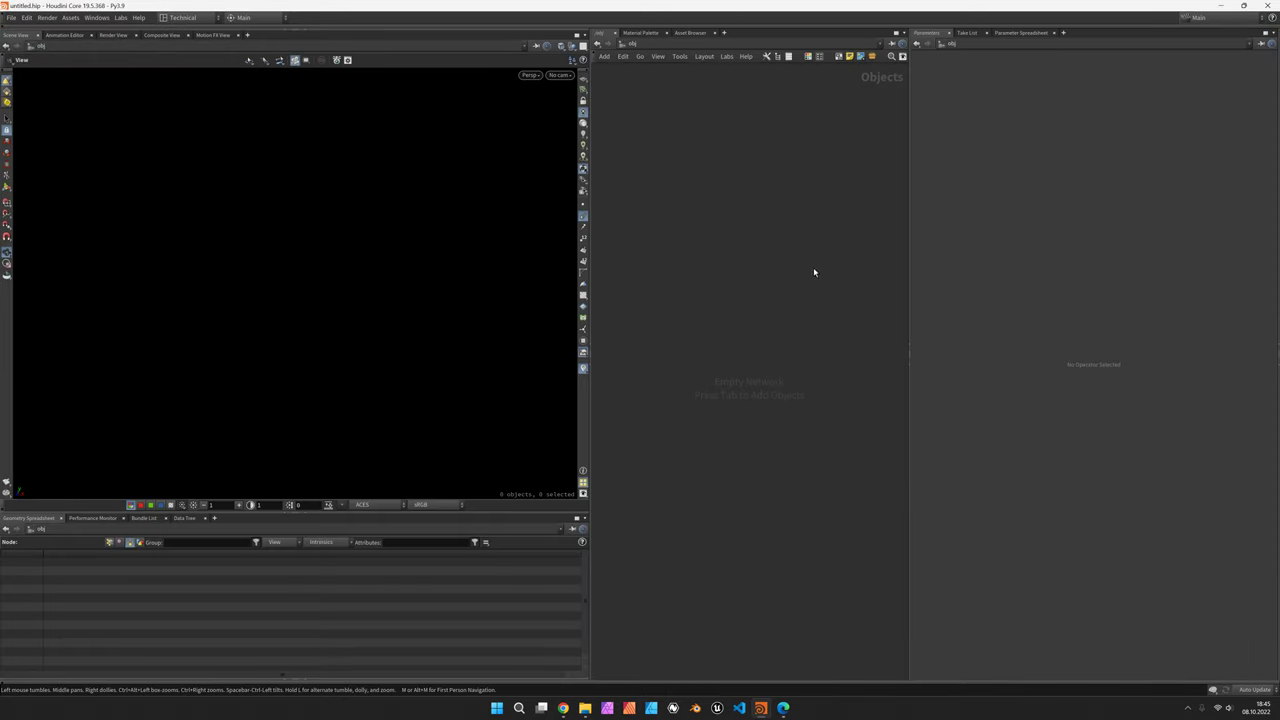
Add the Tommy test character, dive inside, and turn off its clothing and textures.
{"action": "key", "text": "Tab"}
{"action": "type", "text": "tommy"}
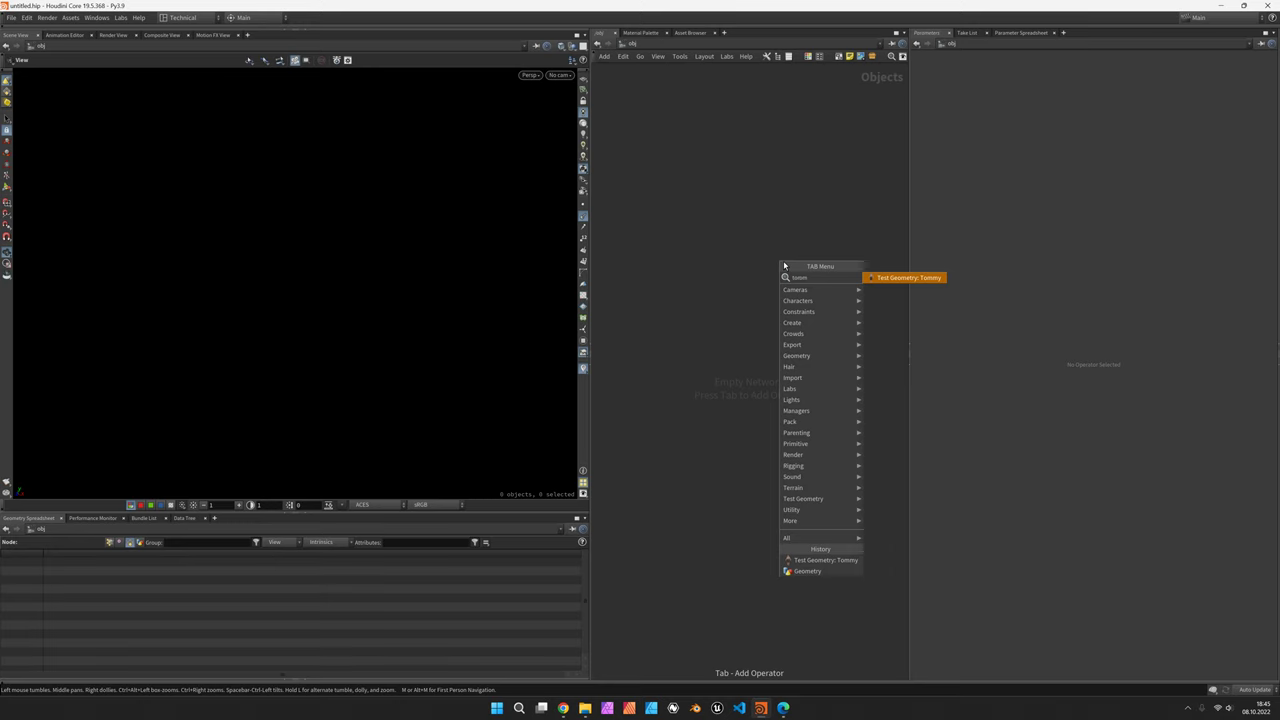
{"action": "key", "text": "Return"}
{"action": "left_click", "coordinate": [783, 262]}
{"action": "key", "text": "Return"}
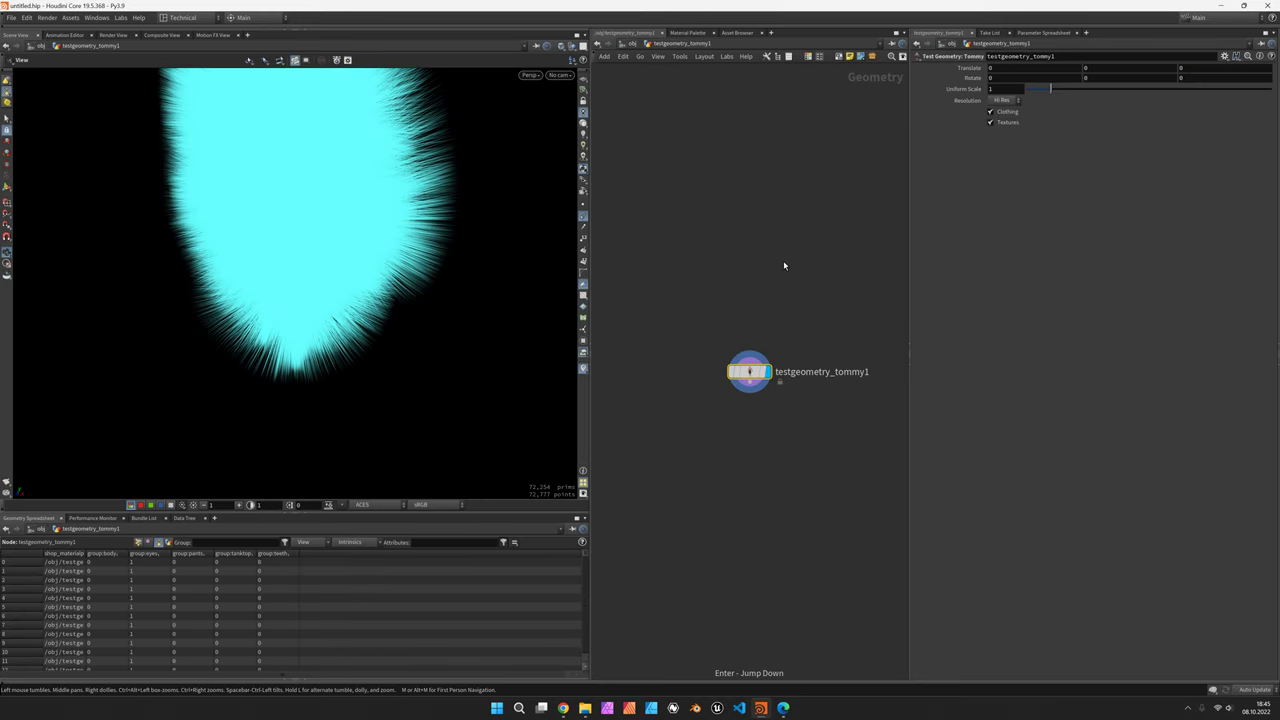
{"action": "left_click", "coordinate": [1008, 122]}
{"action": "scroll", "coordinate": [411, 237], "scroll_direction": "up", "scroll_amount": 5}
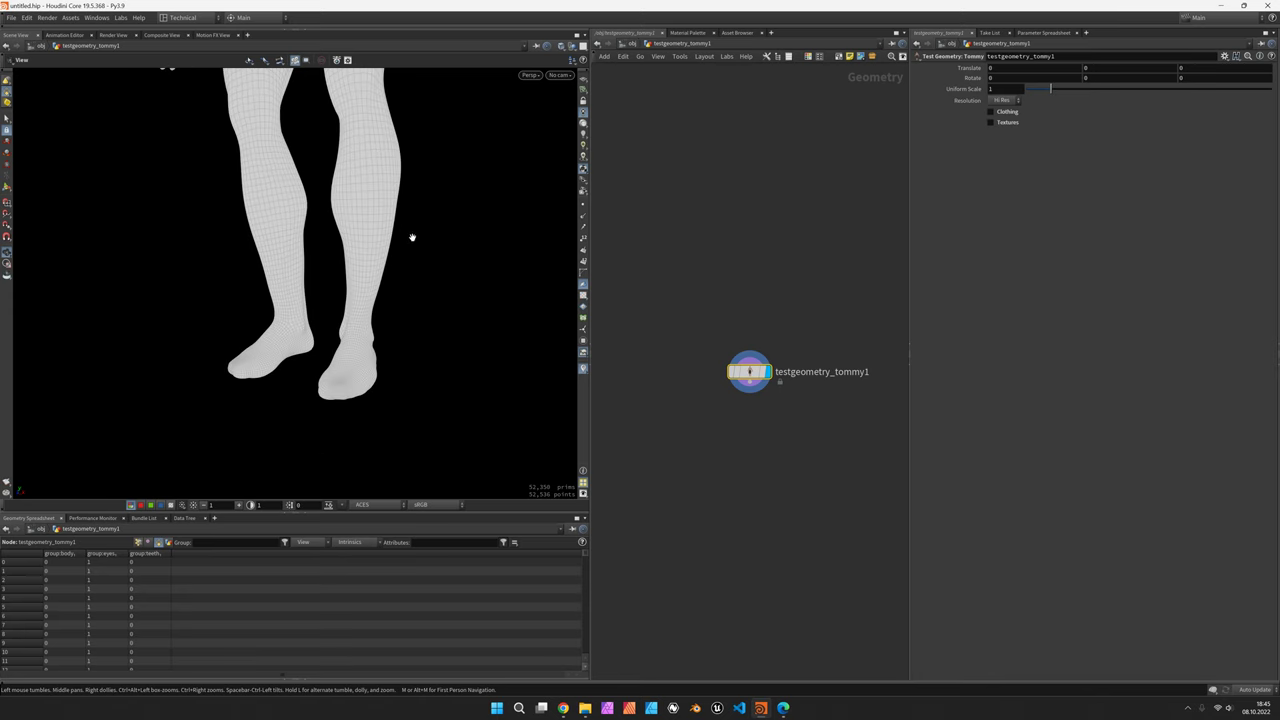
Add a Clip node at distance 0.12 keeping only the geometry below the plane.
{"action": "key", "text": "Tab"}
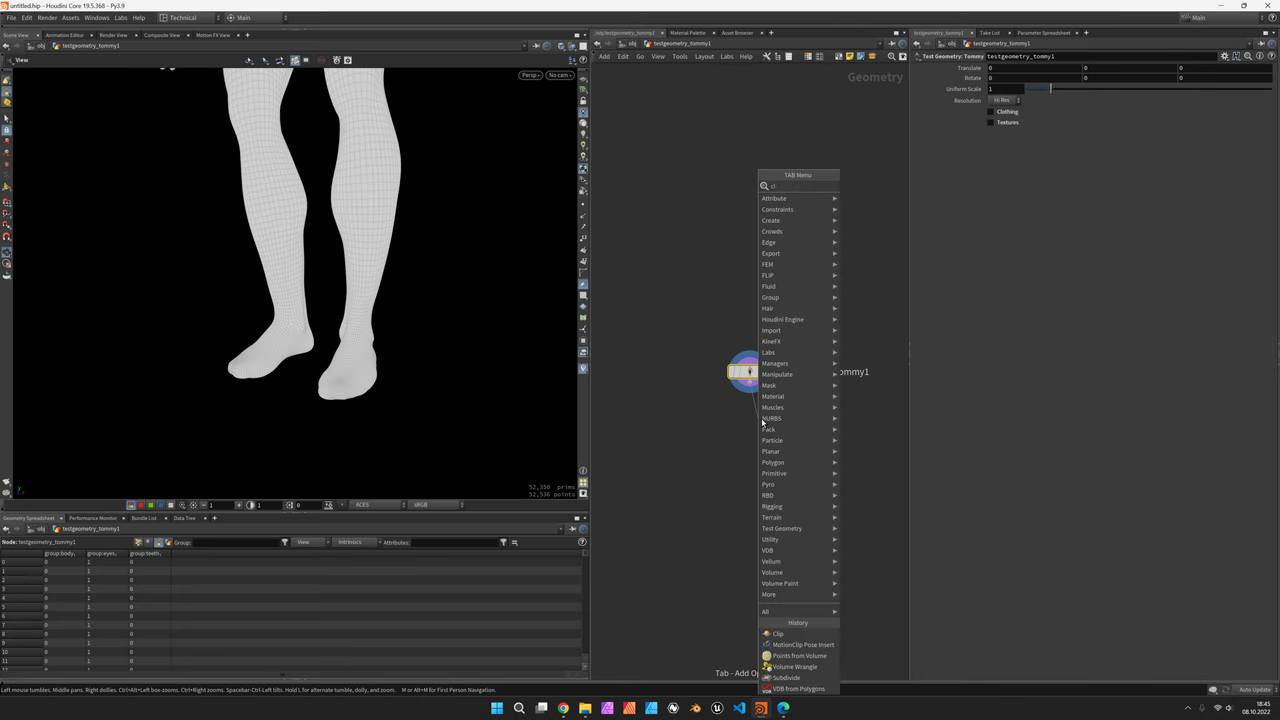
{"action": "left_click", "coordinate": [777, 633]}
{"action": "left_click", "coordinate": [754, 421]}
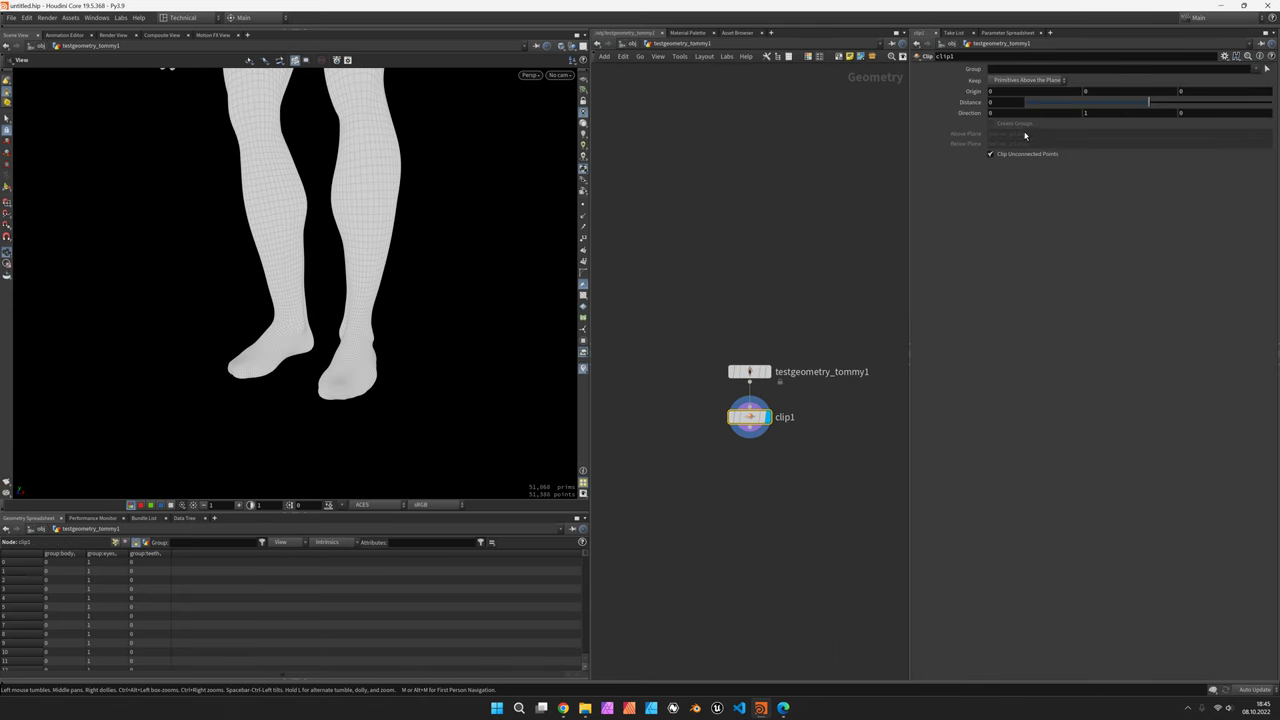
{"action": "type", "text": ".12"}
{"action": "key", "text": "Return"}
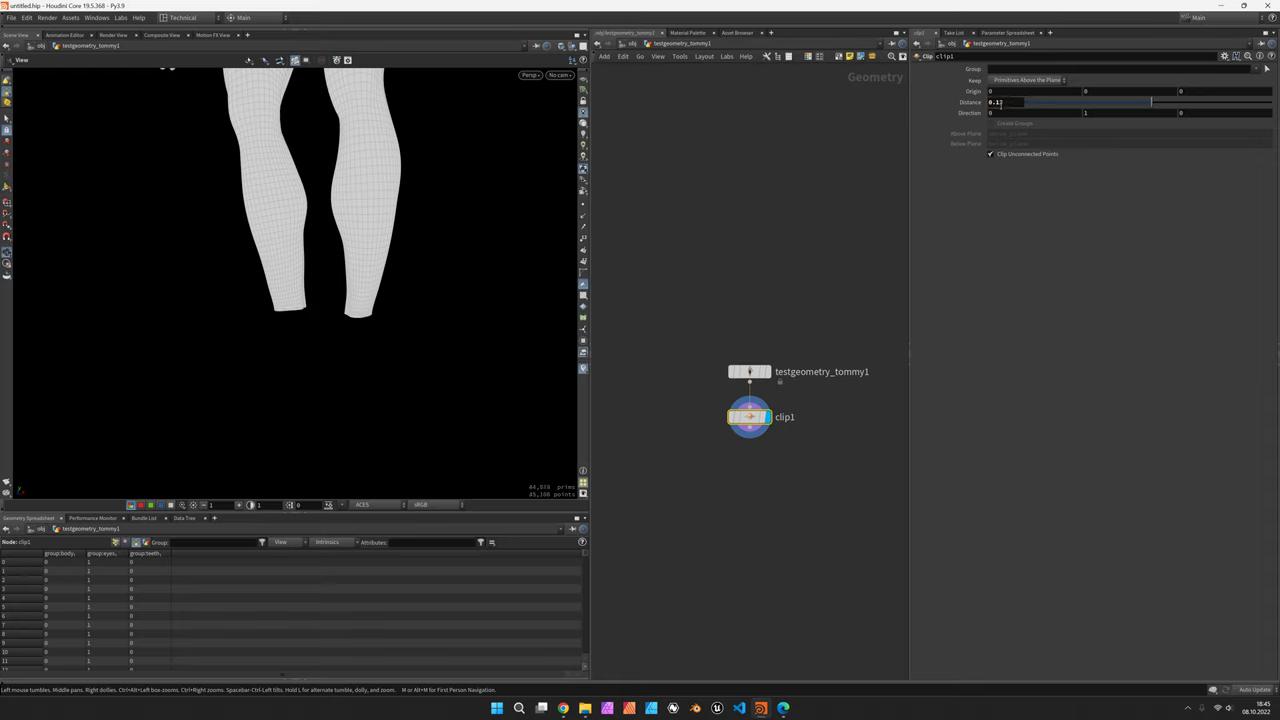
{"action": "left_click", "coordinate": [1028, 80]}
{"action": "left_click", "coordinate": [1028, 95]}
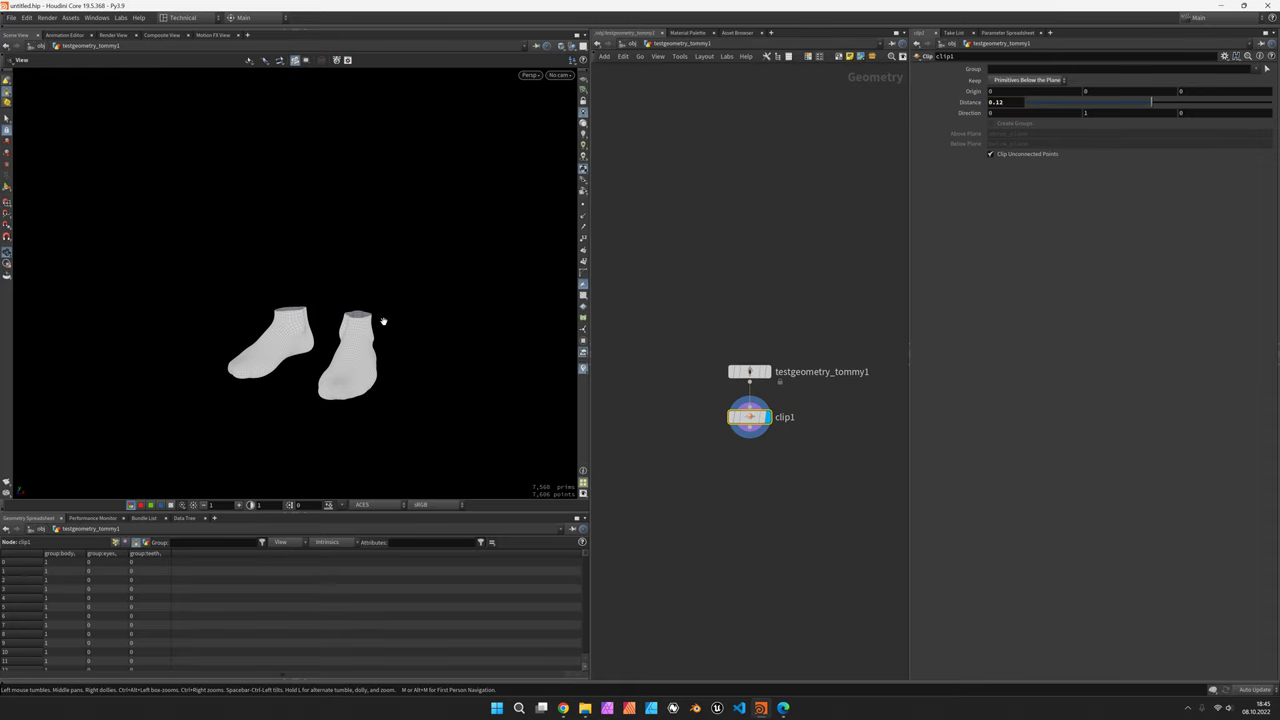
{"action": "left_click_drag", "start_coordinate": [383, 321], "coordinate": [364, 367]}
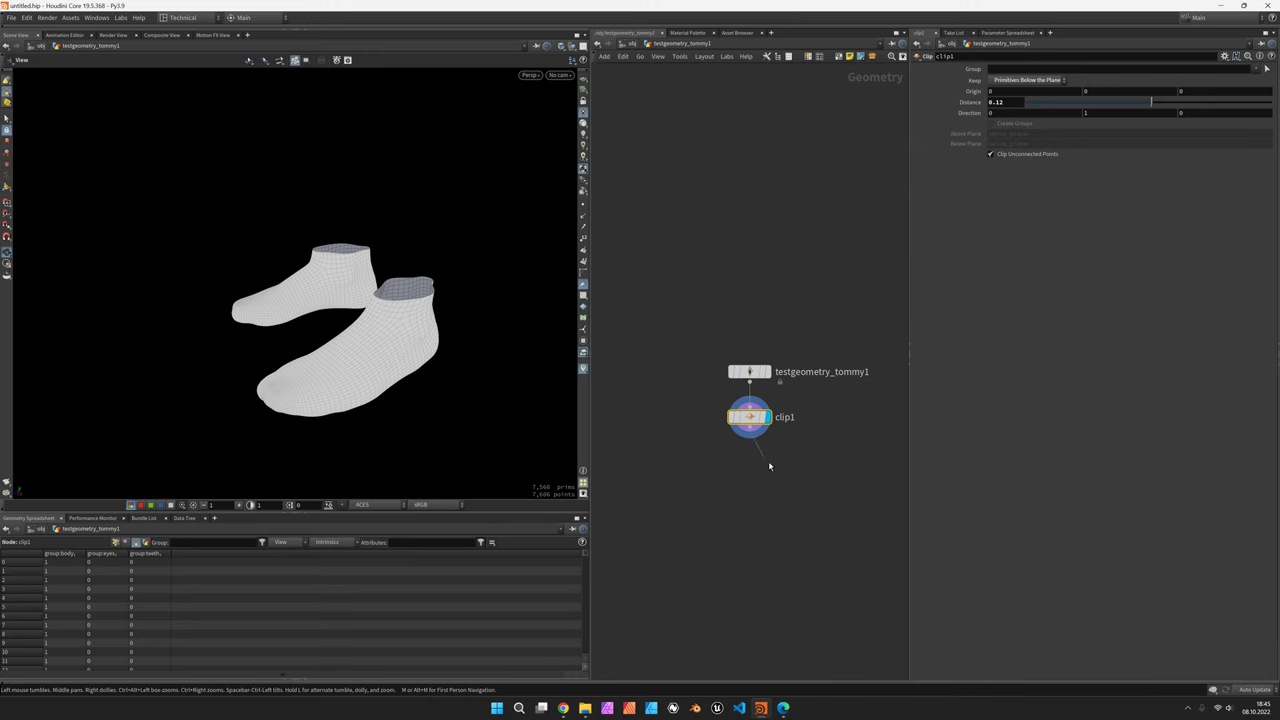
{"action": "key", "text": "Tab"}
{"action": "key", "text": "Escape"}
Cap the clipped feet with a PolyFill node set to Single Polygon.
{"action": "left_click", "coordinate": [764, 461]}
{"action": "left_click", "coordinate": [1015, 80]}
{"action": "left_click", "coordinate": [1012, 84]}
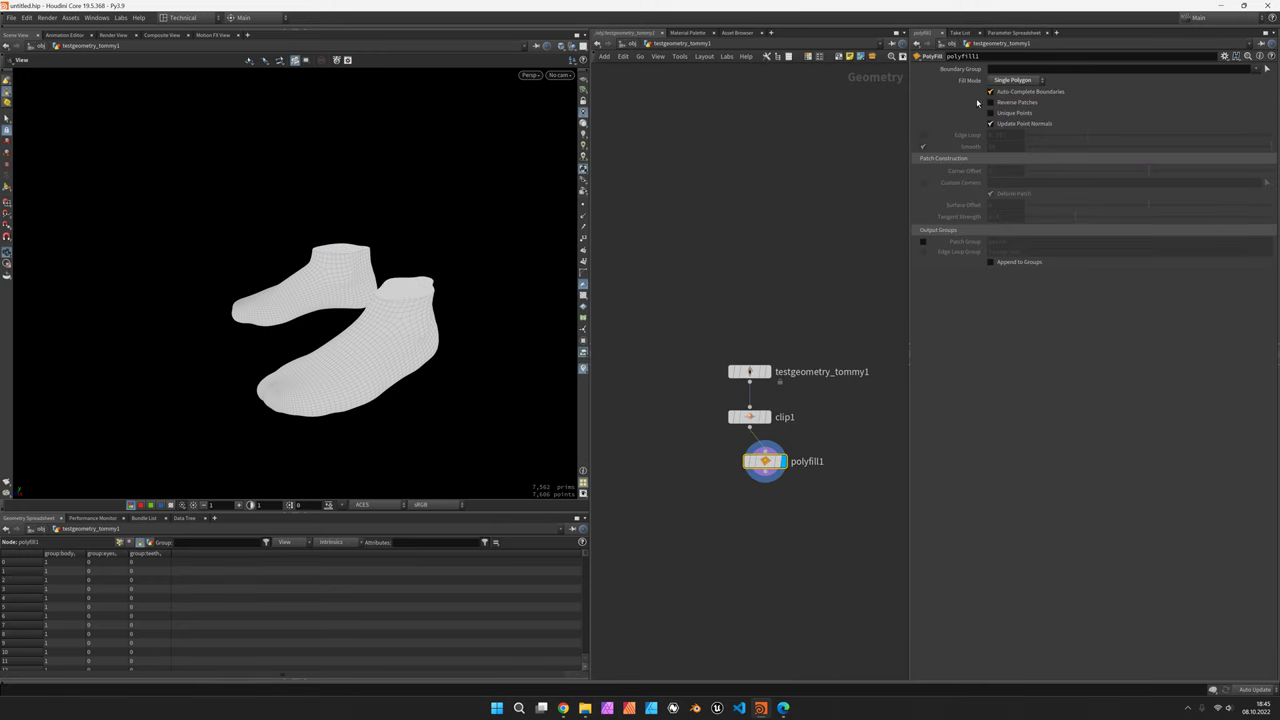
{"action": "scroll", "coordinate": [406, 300], "scroll_direction": "up", "scroll_amount": 5}
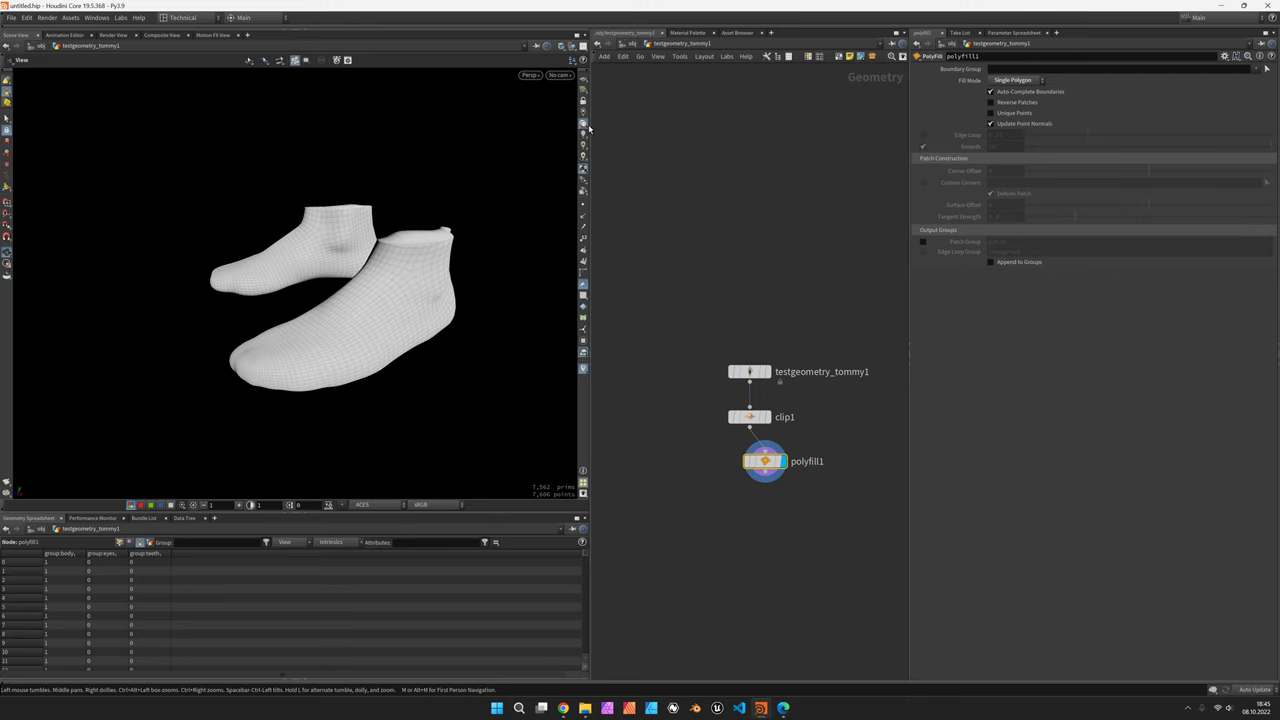
{"action": "middle_click_drag", "start_coordinate": [770, 526], "coordinate": [717, 386]}
Add VDB from Polygons with voxel size 0.001.
{"action": "key", "text": "Tab"}
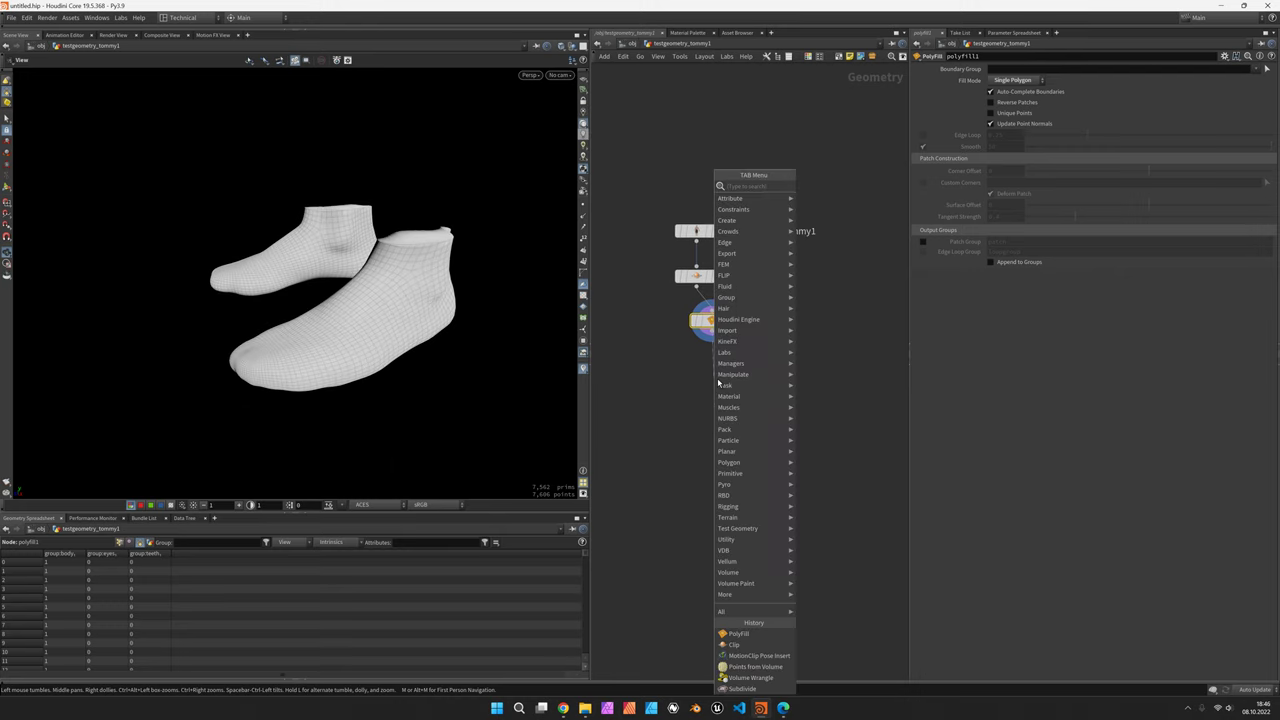
{"action": "type", "text": "vdbfrom"}
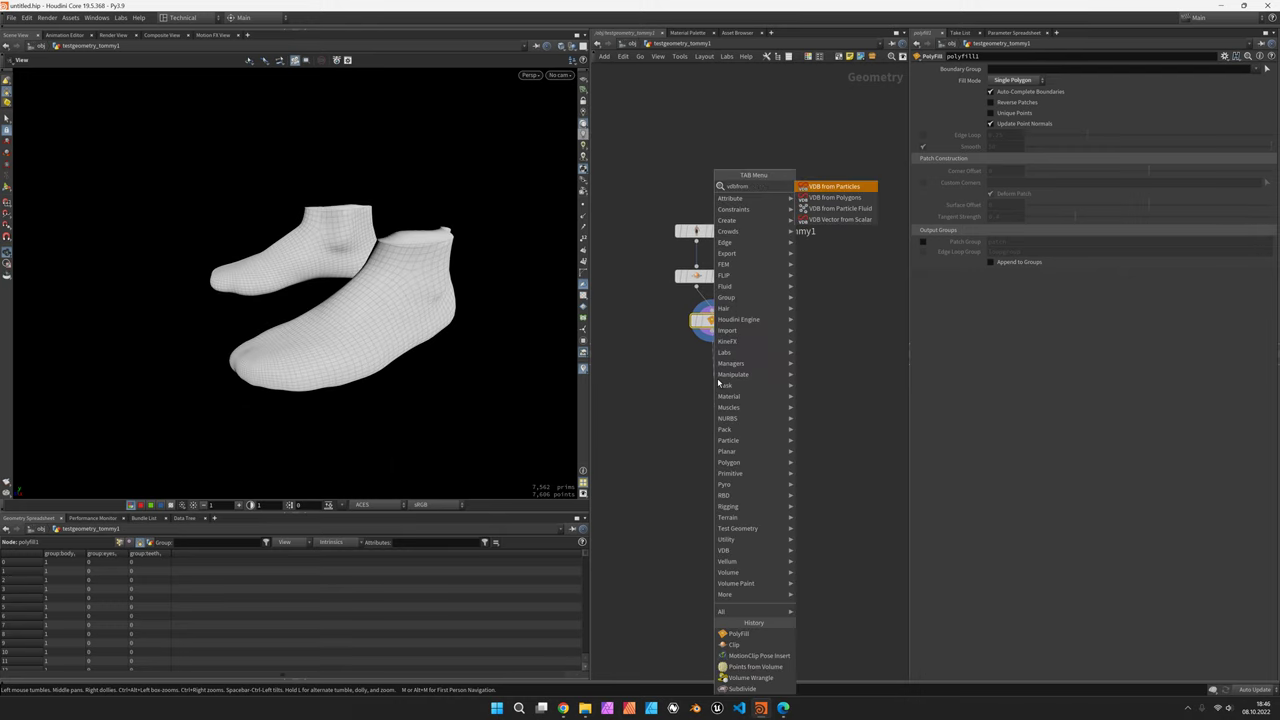
{"action": "key", "text": "Down"}
{"action": "key", "text": "Return"}
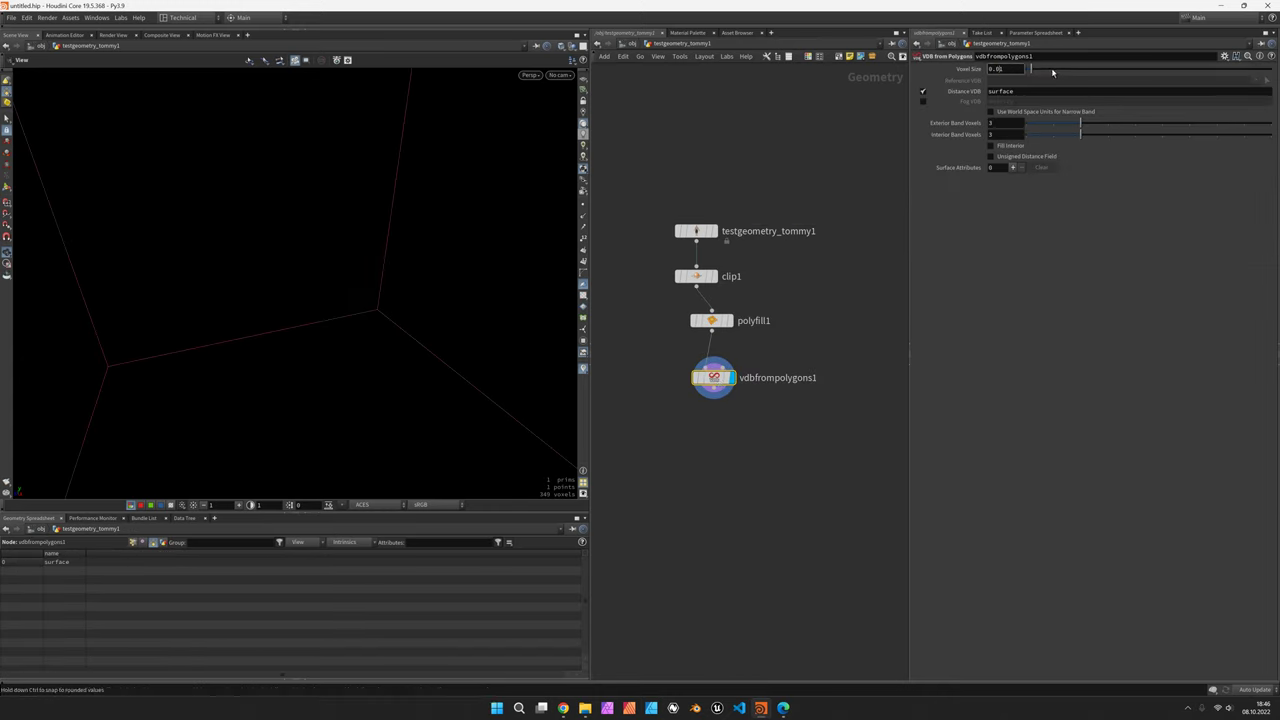
{"action": "left_click_drag", "start_coordinate": [1052, 71], "coordinate": [1026, 70]}
{"action": "left_click_drag", "start_coordinate": [418, 254], "coordinate": [435, 252]}
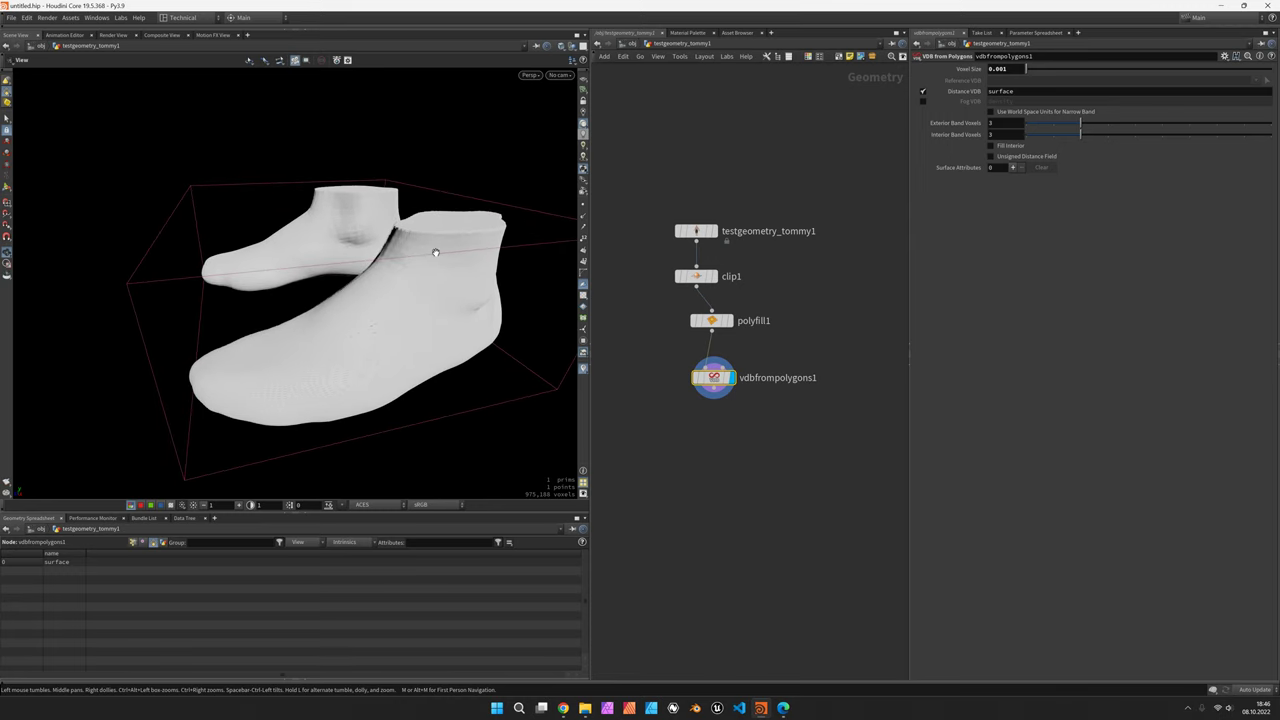
{"action": "scroll", "coordinate": [435, 252], "scroll_direction": "up", "scroll_amount": 2}
{"action": "scroll", "coordinate": [734, 235], "scroll_direction": "up", "scroll_amount": 3}
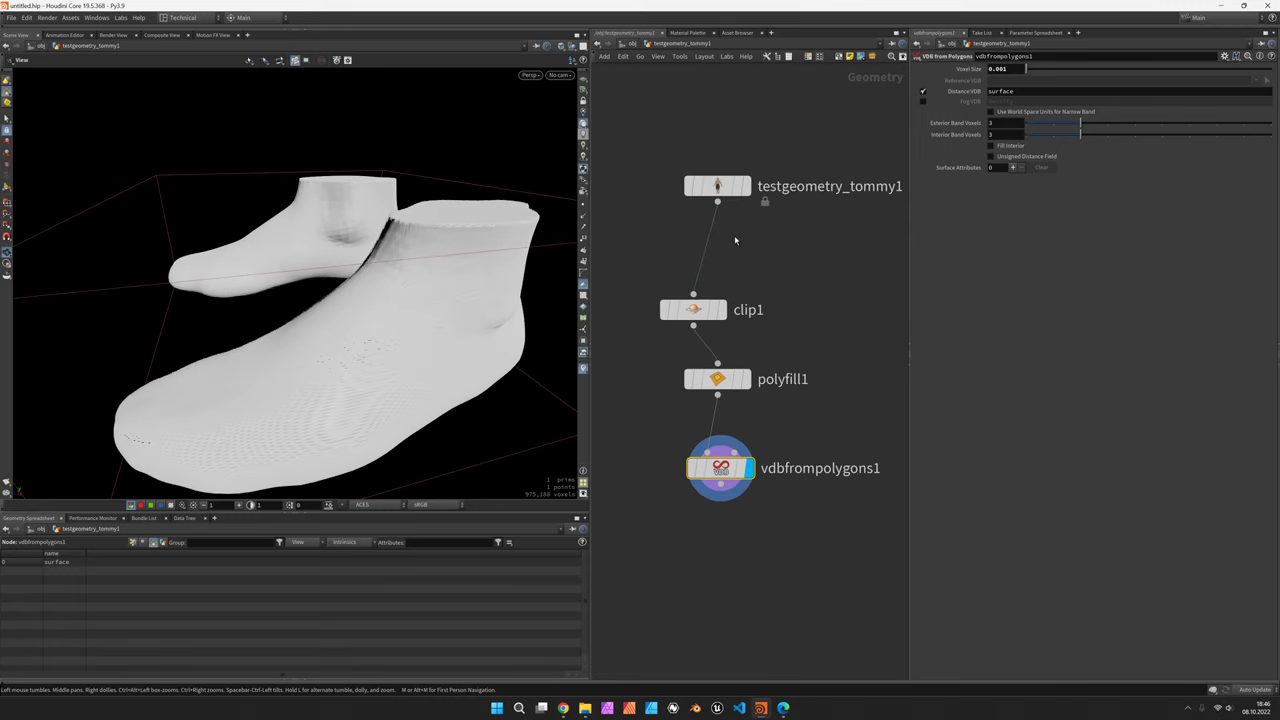
Insert a Subdivide node after the Tommy node and lay the chain out in a column.
{"action": "key", "text": "Tab"}
{"action": "type", "text": "subdivide"}
{"action": "key", "text": "Return"}
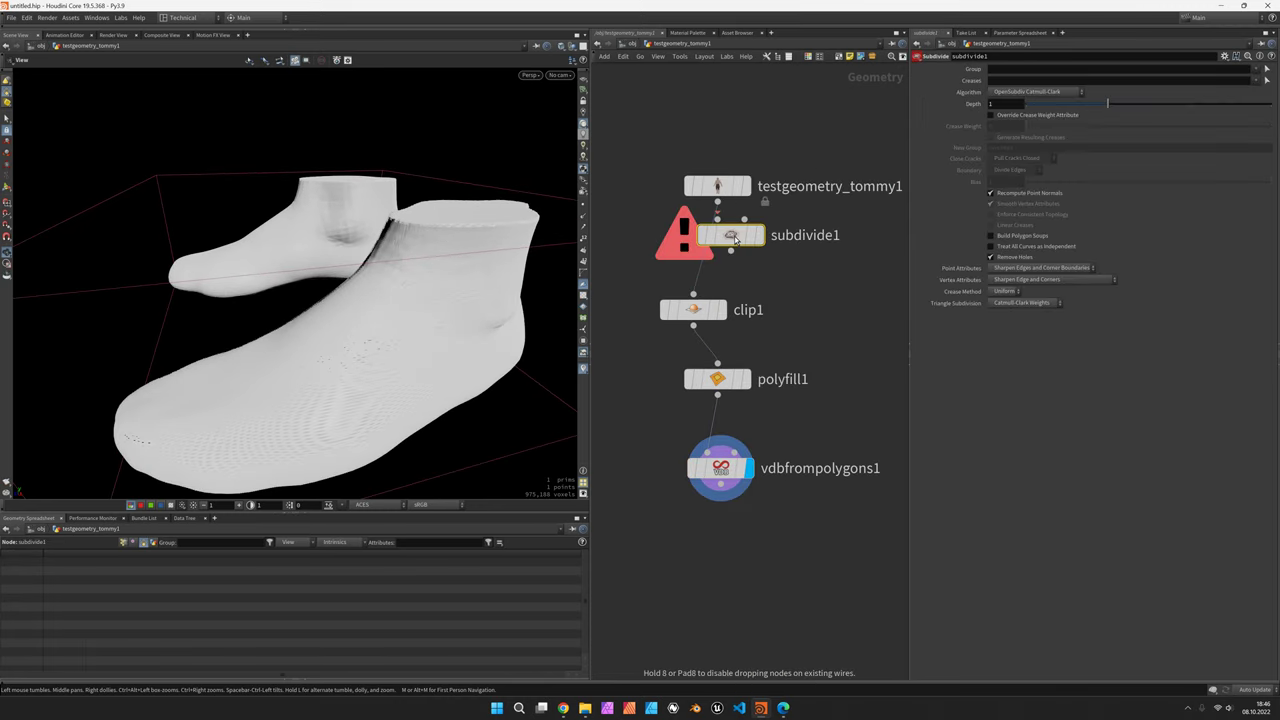
{"action": "left_click", "coordinate": [734, 237]}
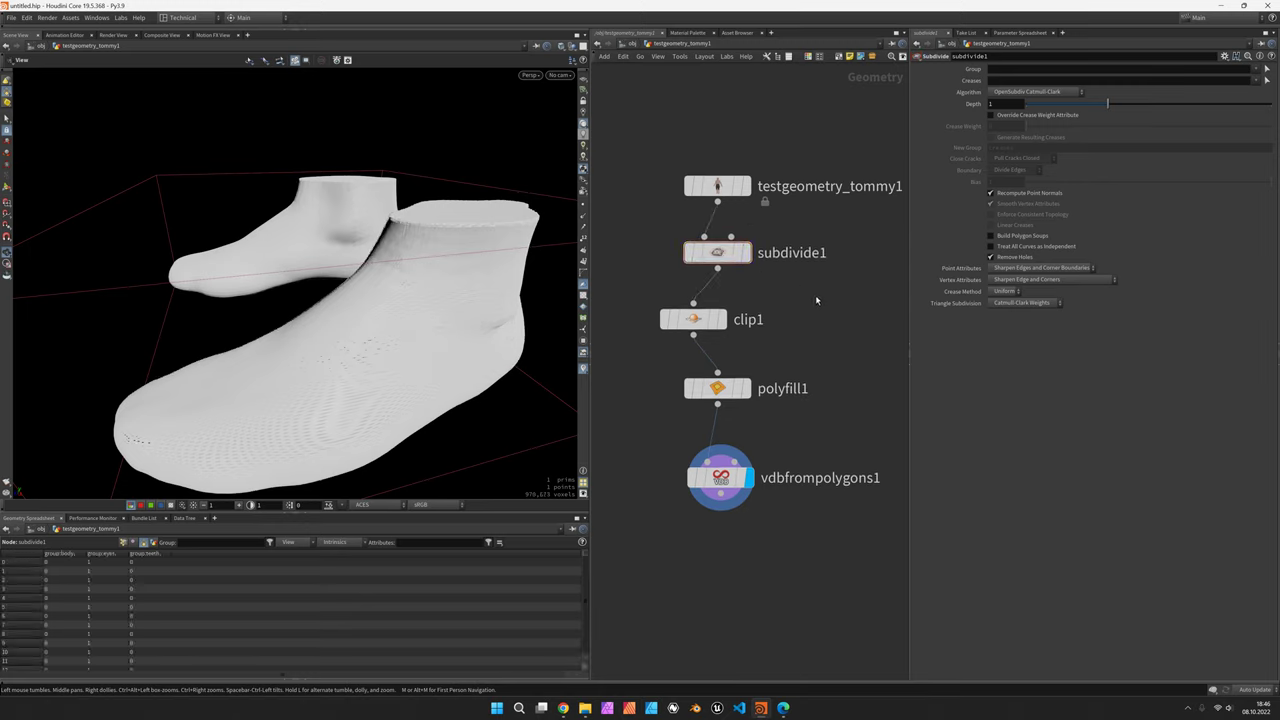
{"action": "key", "text": "l"}
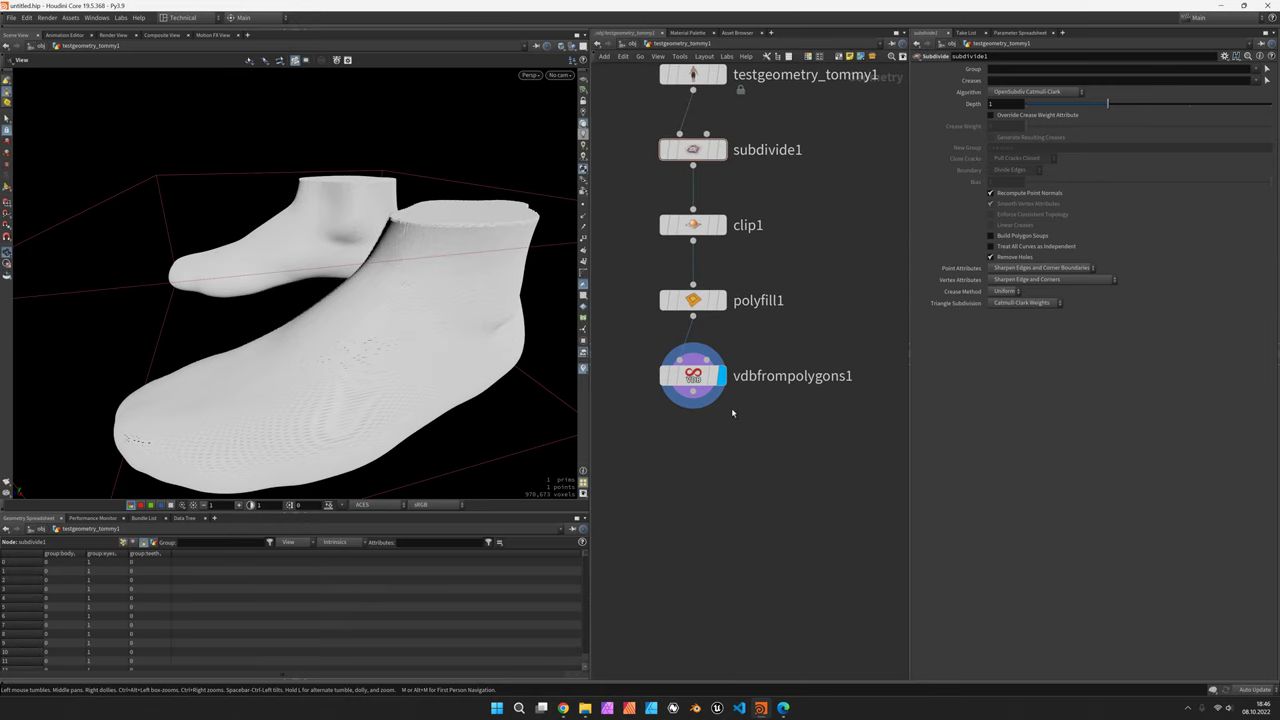
Add a Volume Wrangle under vdbfrompolygons1 with the code f@surface -= 0.000.
{"action": "key", "text": "Tab"}
{"action": "type", "text": "volume wrangle"}
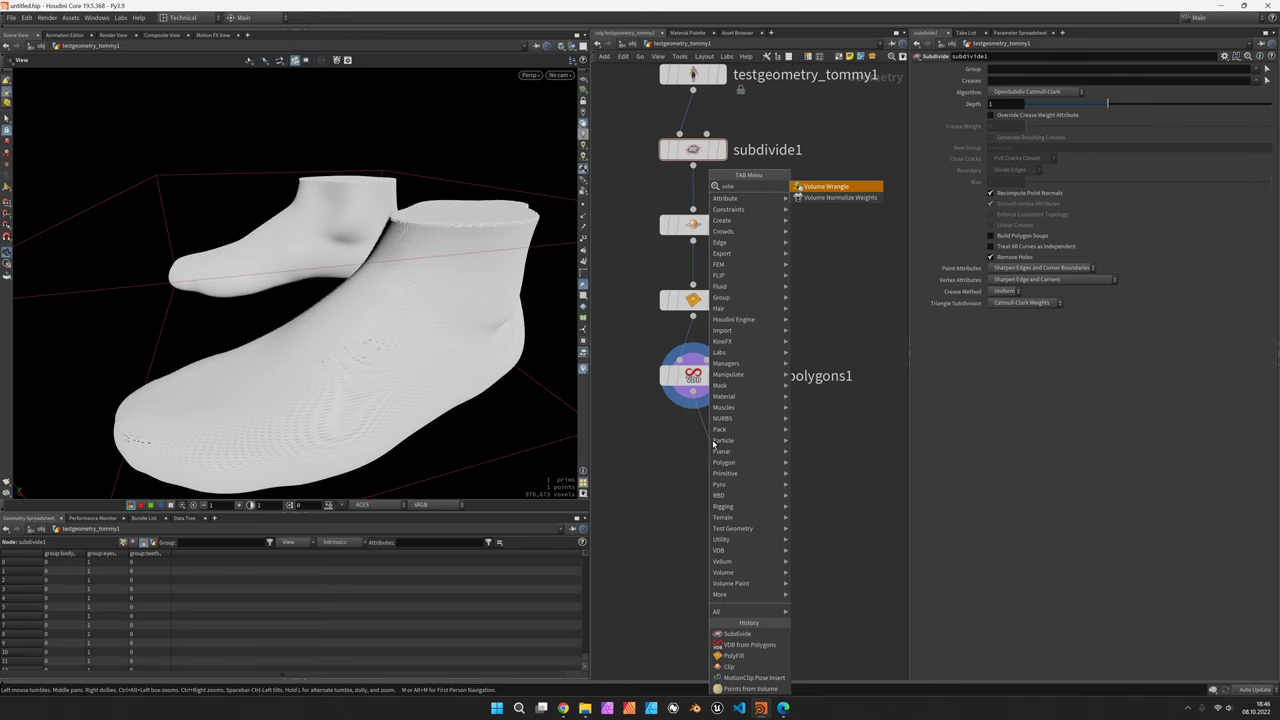
{"action": "key", "text": "Return"}
{"action": "left_click", "coordinate": [712, 443]}
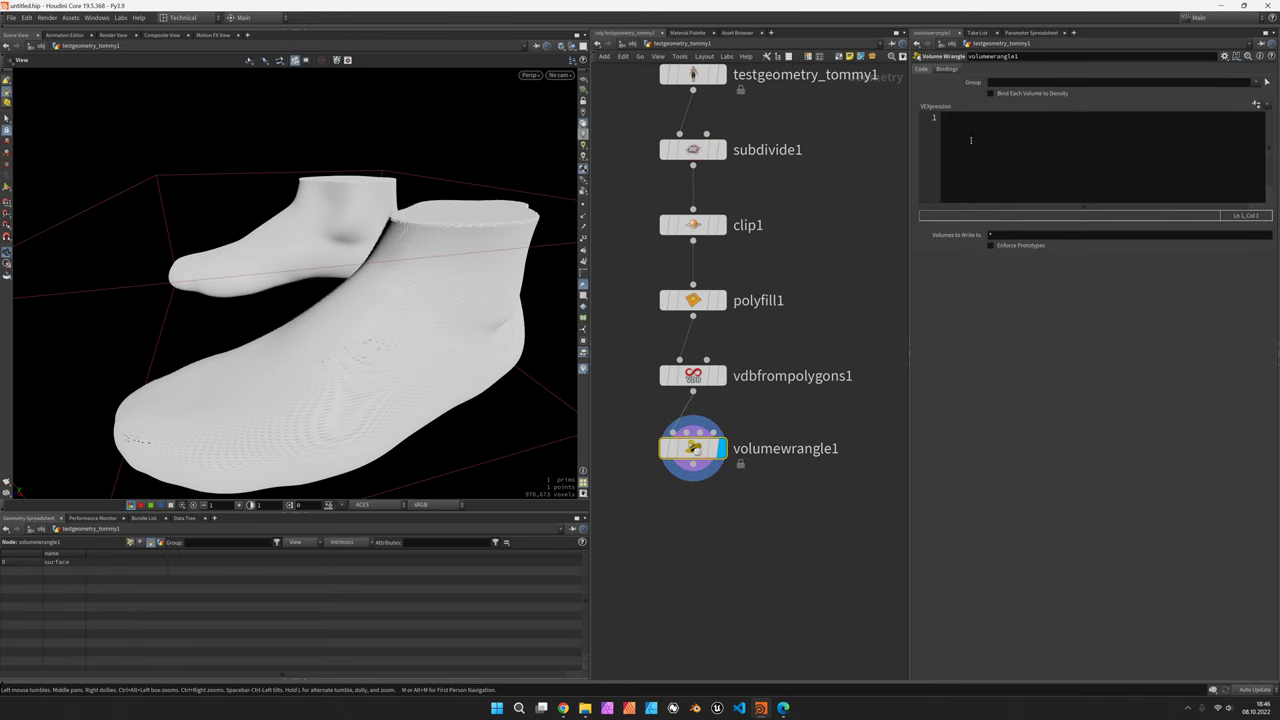
{"action": "left_click", "coordinate": [1012, 165]}
{"action": "type", "text": "f@surface "}
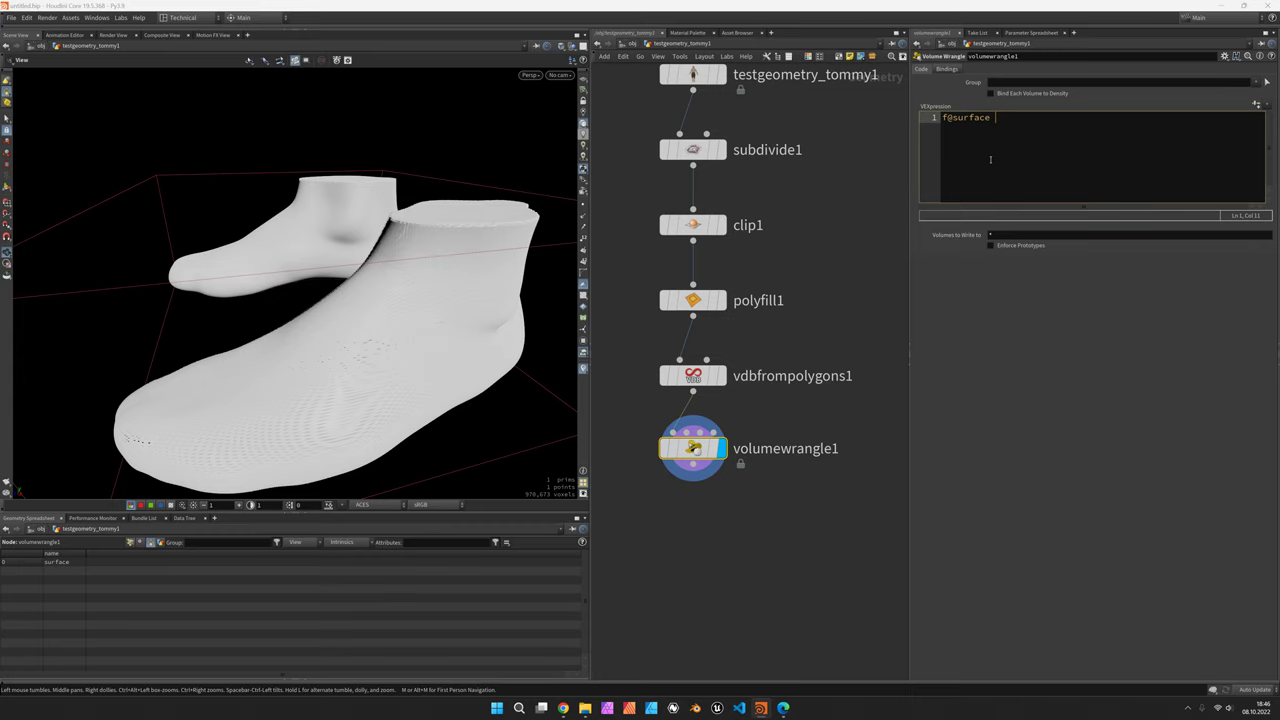
{"action": "type", "text": "-= 0.0001;"}
{"action": "left_click", "coordinate": [869, 226]}
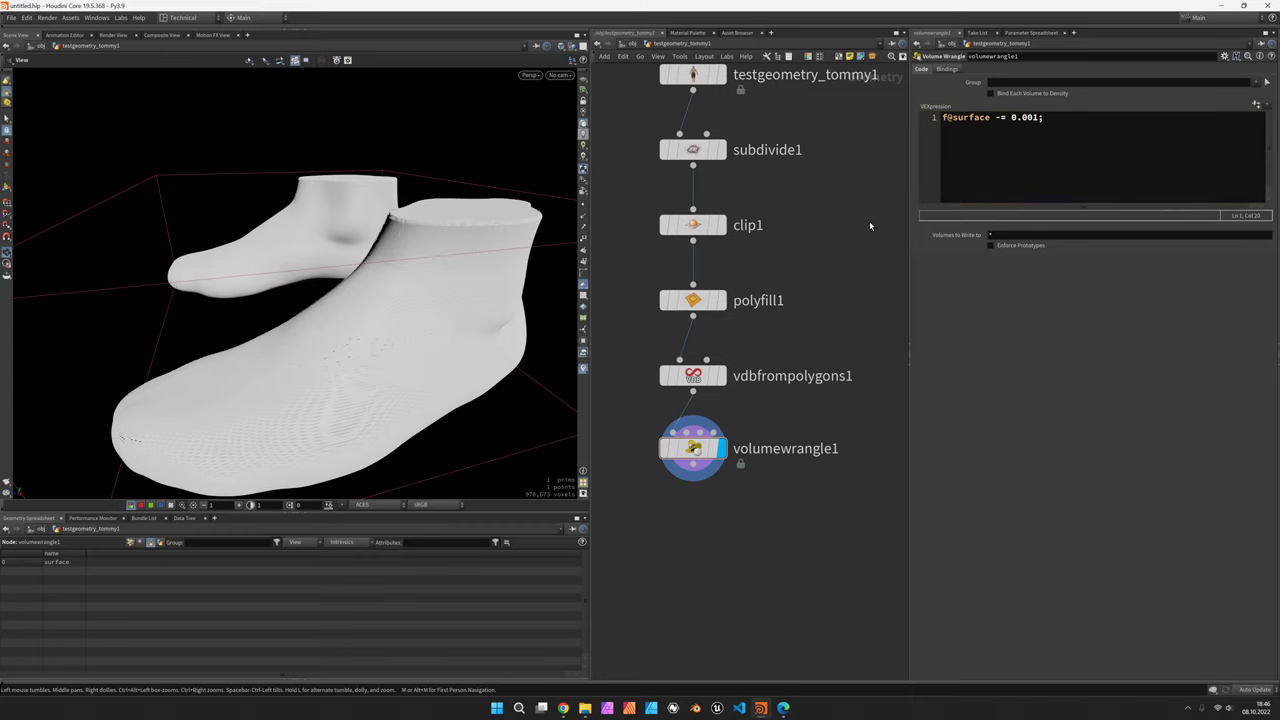
Try surface offset values of 0.002 and then 0.003 in the wrangle.
{"action": "left_click", "coordinate": [1045, 127]}
{"action": "key", "text": "Left"}
{"action": "key", "text": "BackSpace"}
{"action": "type", "text": "2"}
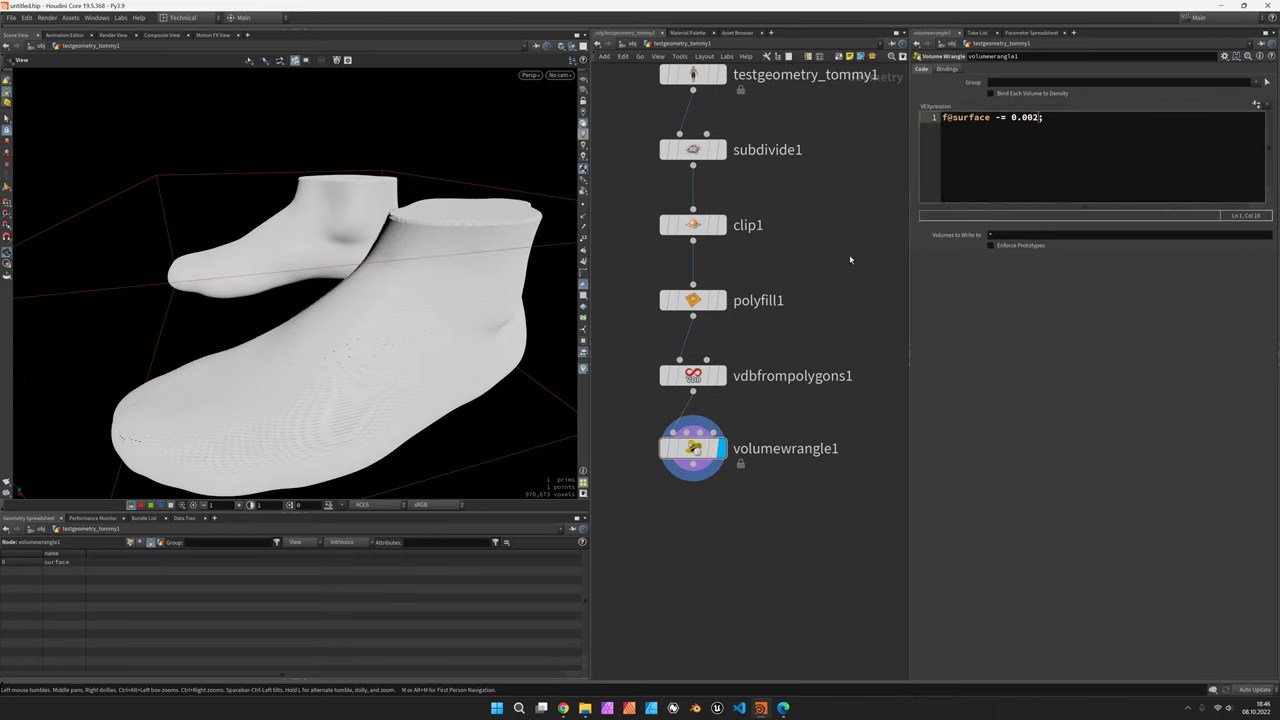
{"action": "left_click_drag", "start_coordinate": [476, 234], "coordinate": [488, 216]}
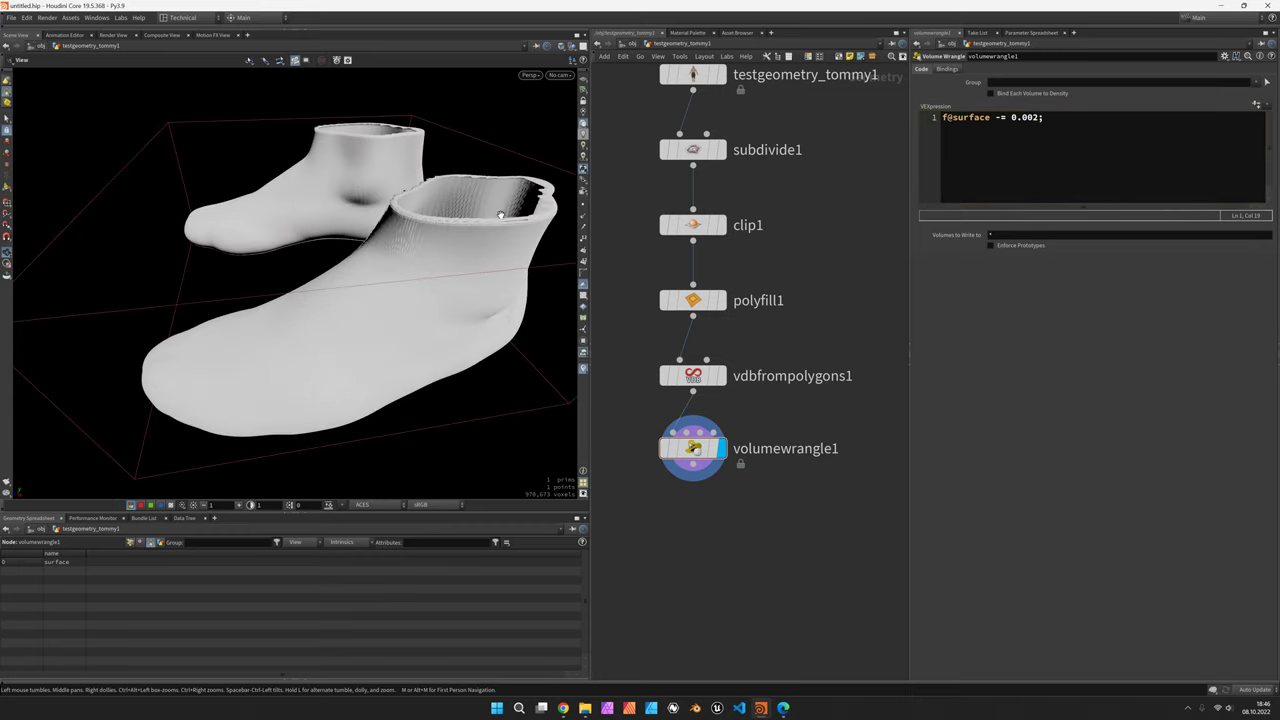
{"action": "left_click", "coordinate": [1043, 127]}
{"action": "key", "text": "Left"}
{"action": "key", "text": "BackSpace"}
{"action": "type", "text": "3"}
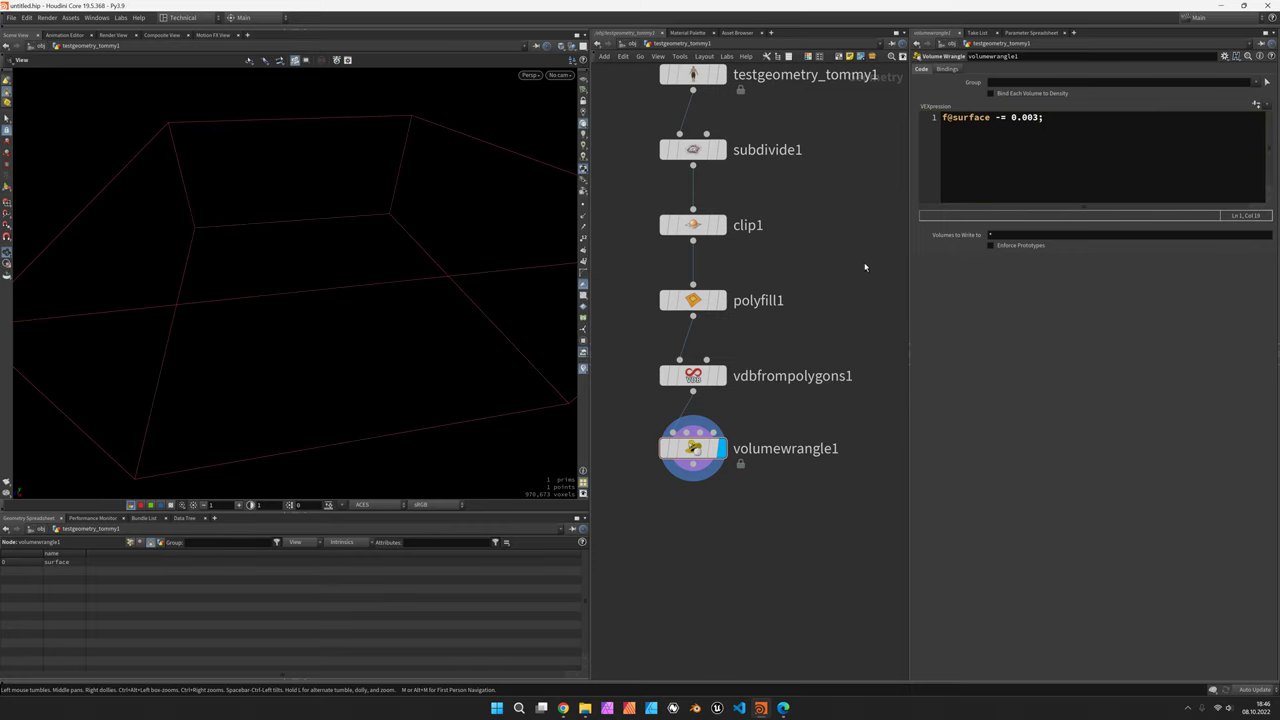
Set vdbfrompolygons1's Exterior Band Voxels to 6 and flip the wrangle to f@surface +=.
{"action": "left_click", "coordinate": [703, 382]}
{"action": "left_click_drag", "start_coordinate": [1080, 122], "coordinate": [1162, 122]}
{"action": "left_click", "coordinate": [693, 448]}
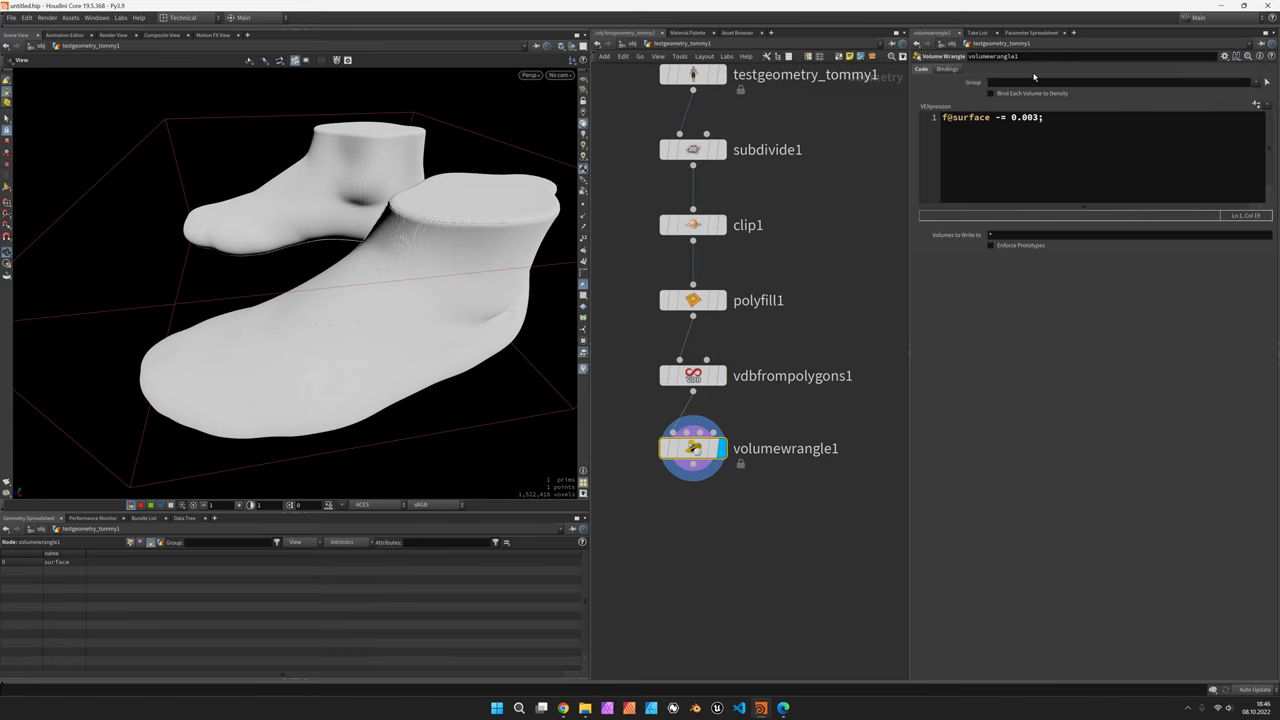
{"action": "left_click_drag", "start_coordinate": [996, 119], "coordinate": [1003, 119]}
{"action": "type", "text": "+"}
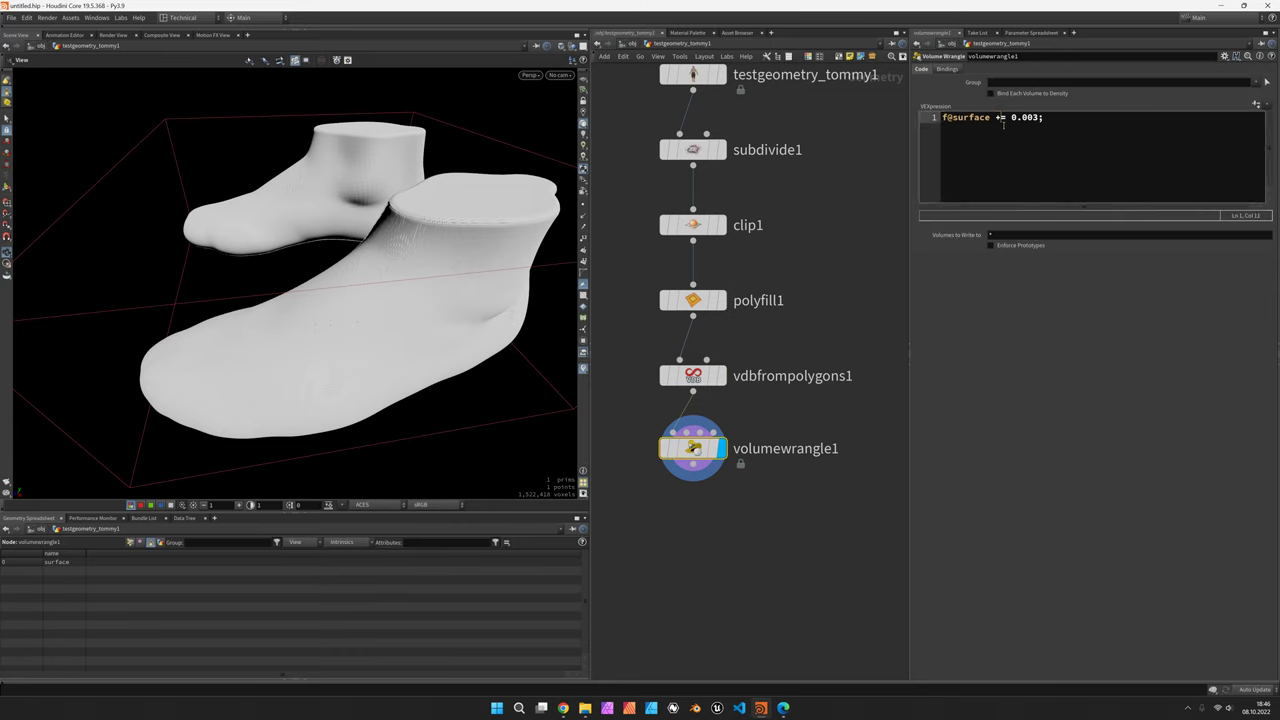
{"action": "left_click", "coordinate": [867, 226]}
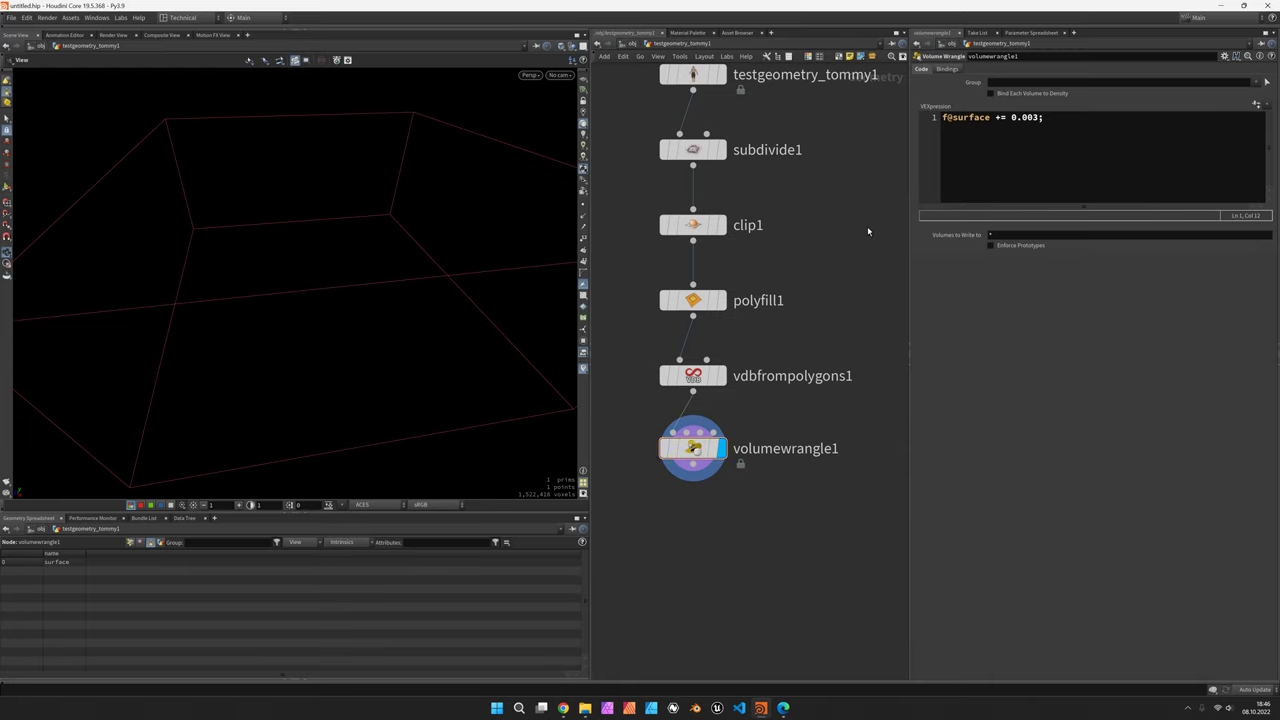
Tune the positive surface offset through 0.001 and 0.002.
{"action": "left_click", "coordinate": [1044, 120]}
{"action": "key", "text": "BackSpace"}
{"action": "type", "text": "1"}
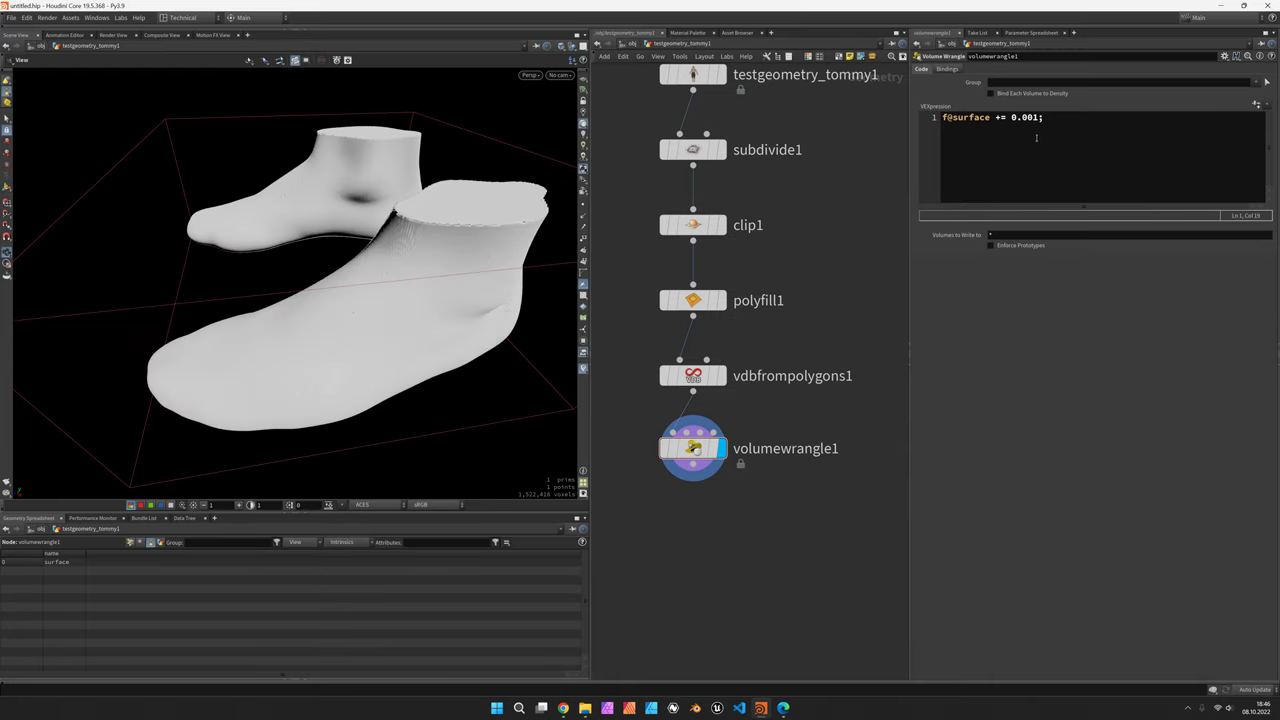
{"action": "key", "text": "BackSpace"}
{"action": "type", "text": "2"}
{"action": "left_click", "coordinate": [847, 231]}
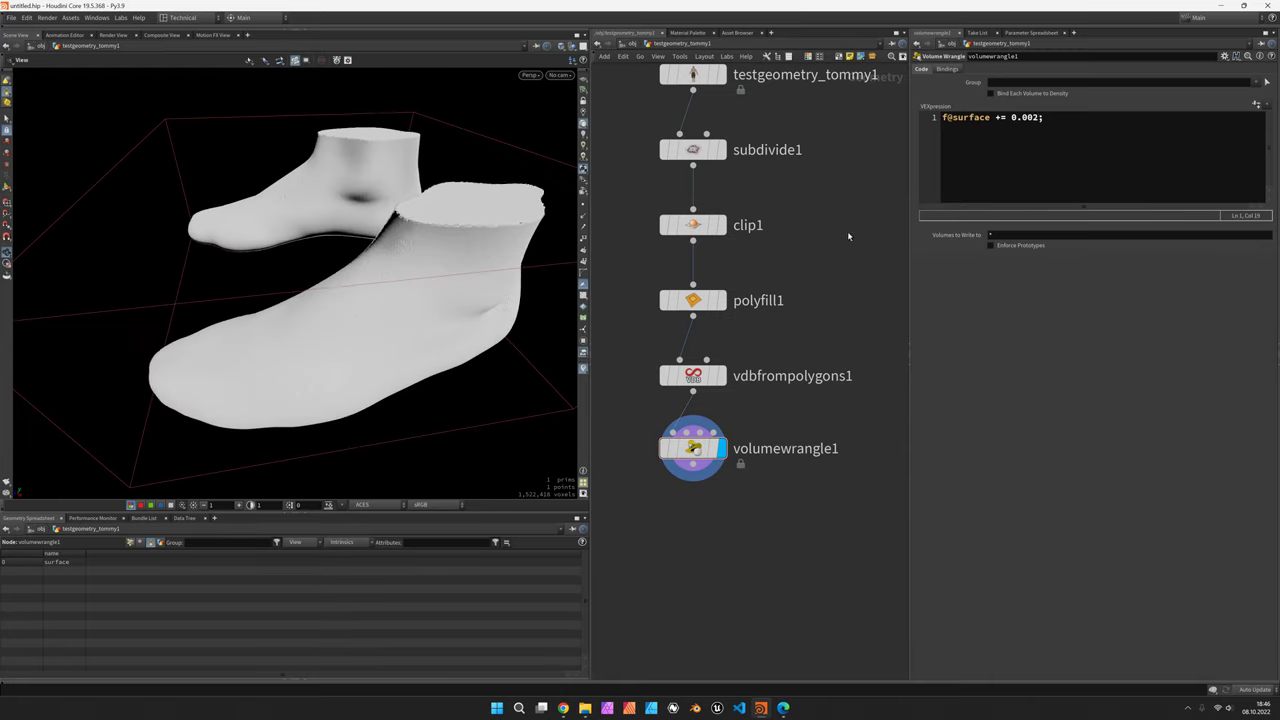
{"action": "left_click", "coordinate": [1044, 120]}
{"action": "key", "text": "BackSpace"}
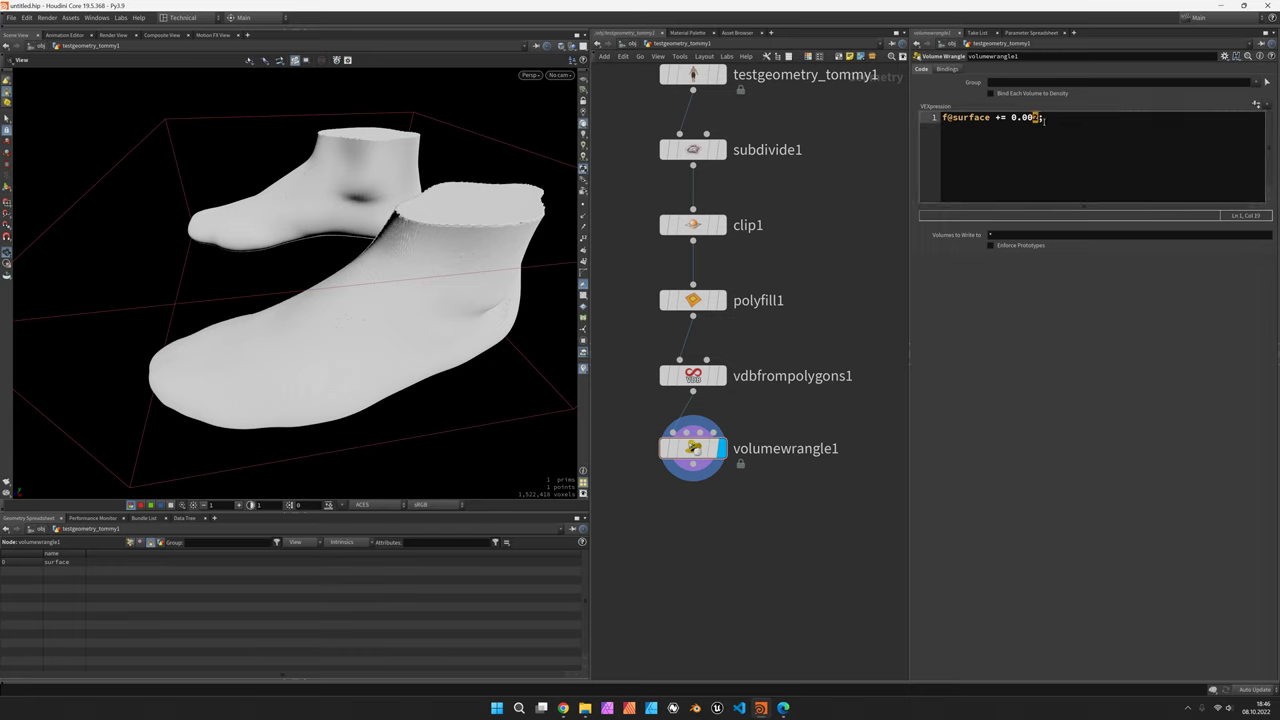
Apply a 0.003 offset and enable Fill Interior on vdbfrompolygons1.
{"action": "type", "text": "3"}
{"action": "left_click", "coordinate": [759, 345]}
{"action": "left_click", "coordinate": [693, 375]}
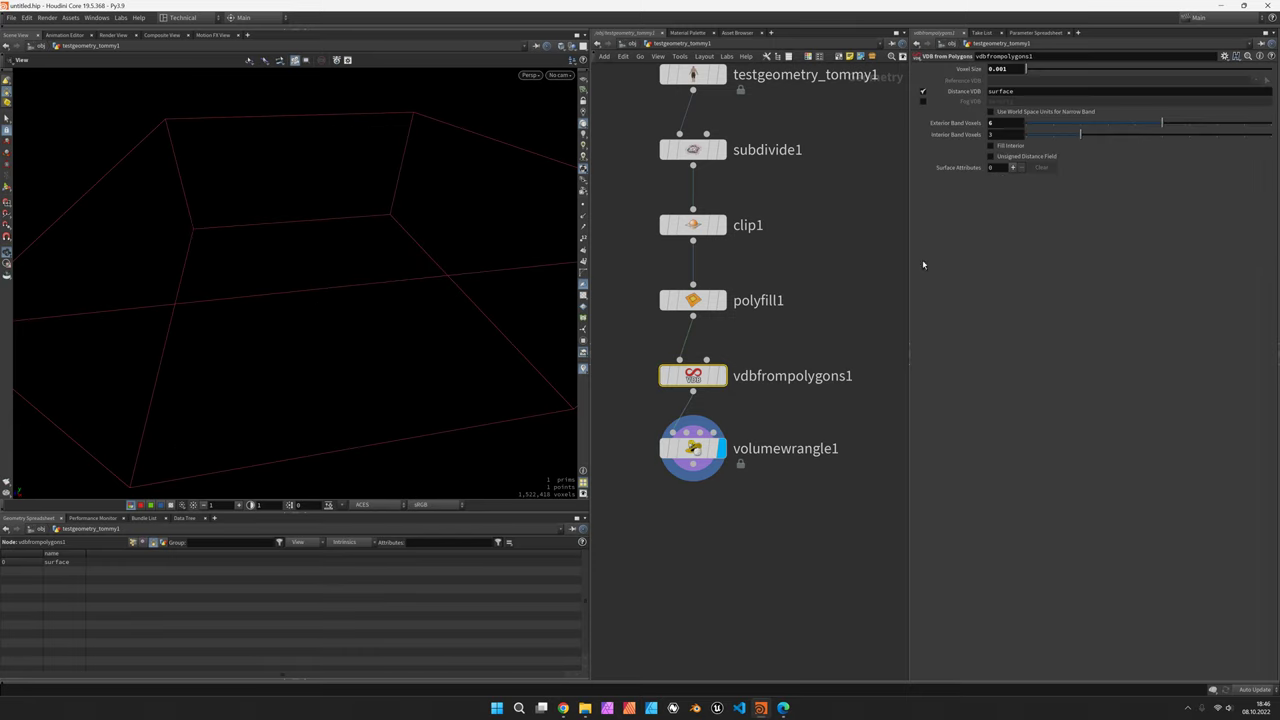
{"action": "left_click", "coordinate": [1012, 147]}
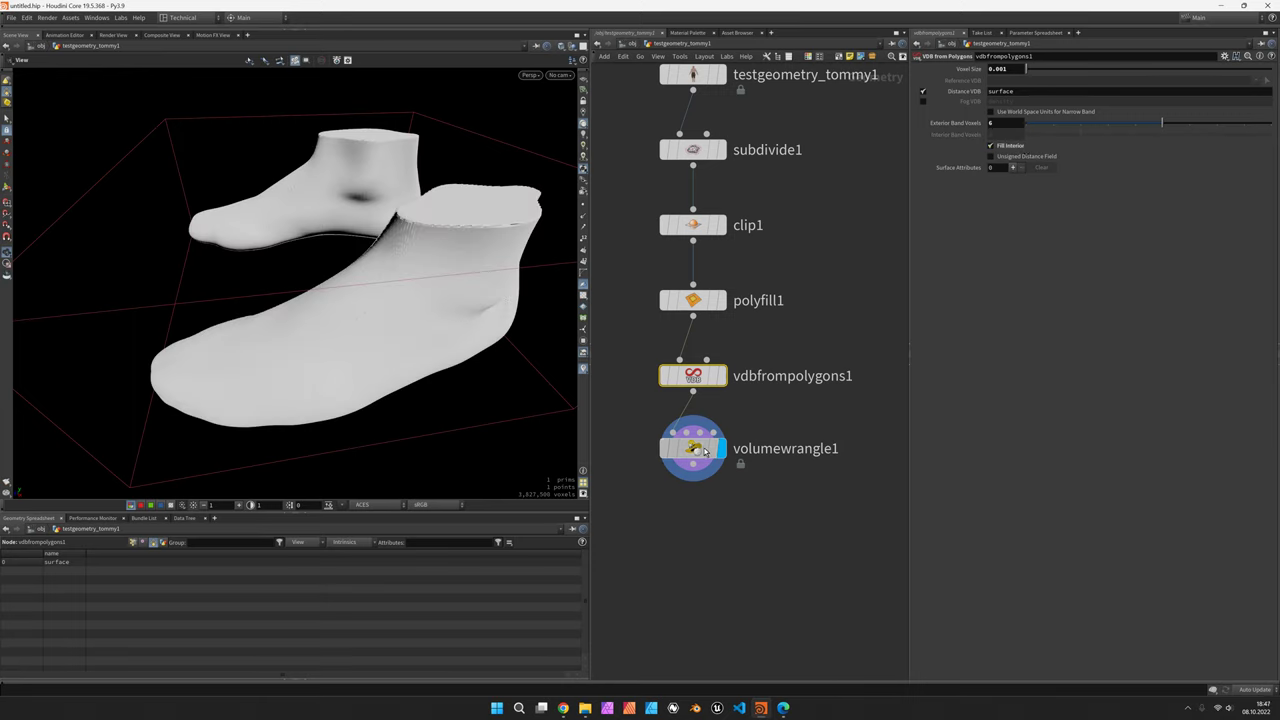
Delete the entire offset line from the volume wrangle's code.
{"action": "left_click", "coordinate": [693, 448]}
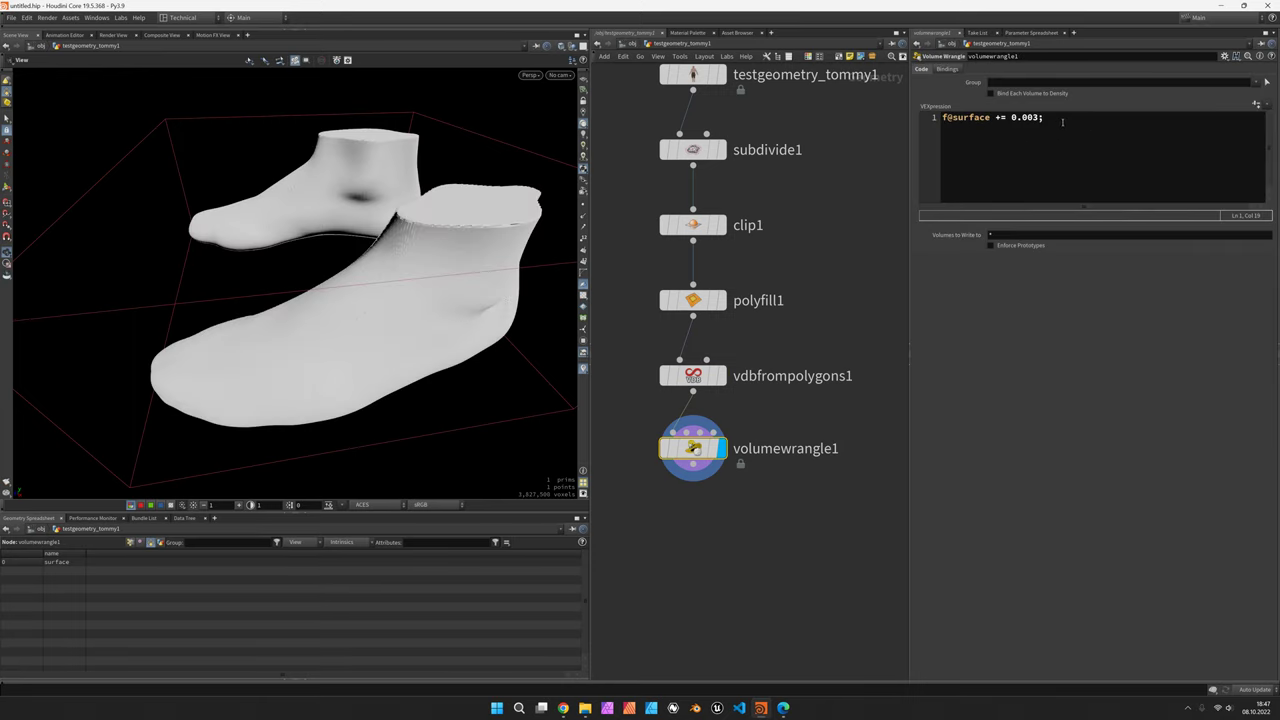
{"action": "left_click", "coordinate": [1069, 127]}
{"action": "key", "text": "ctrl+a"}
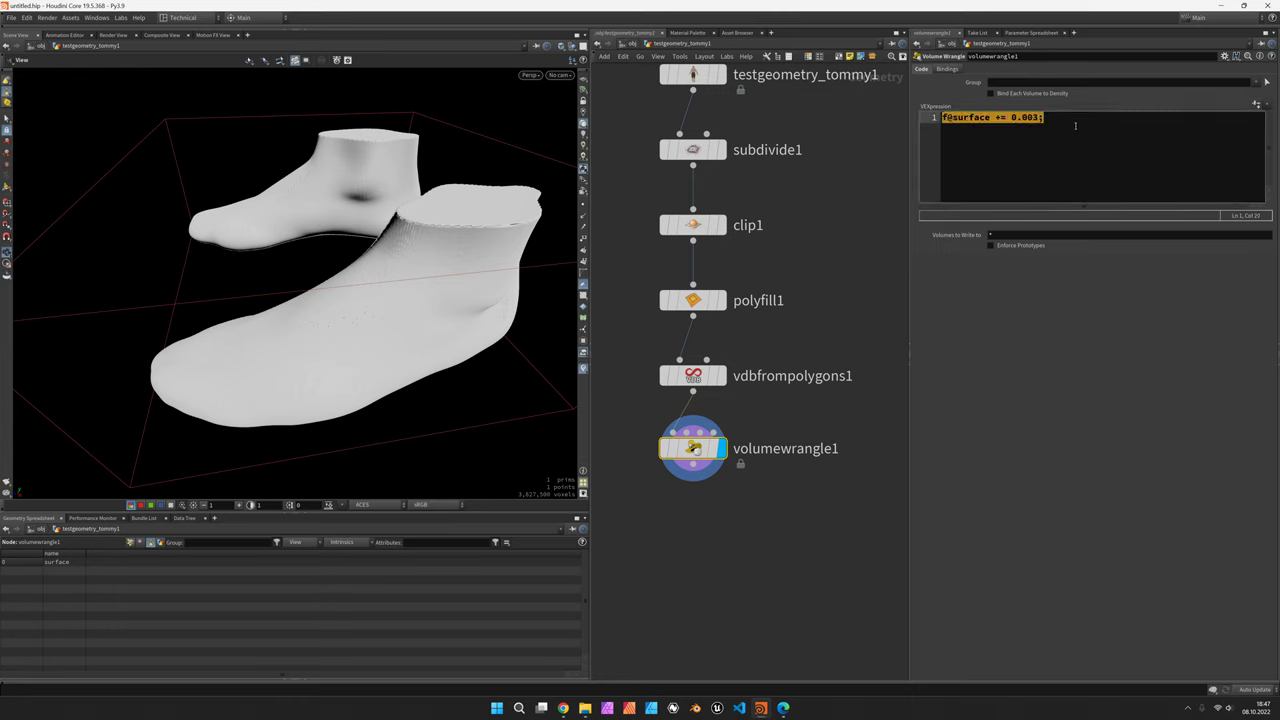
{"action": "key", "text": "BackSpace"}
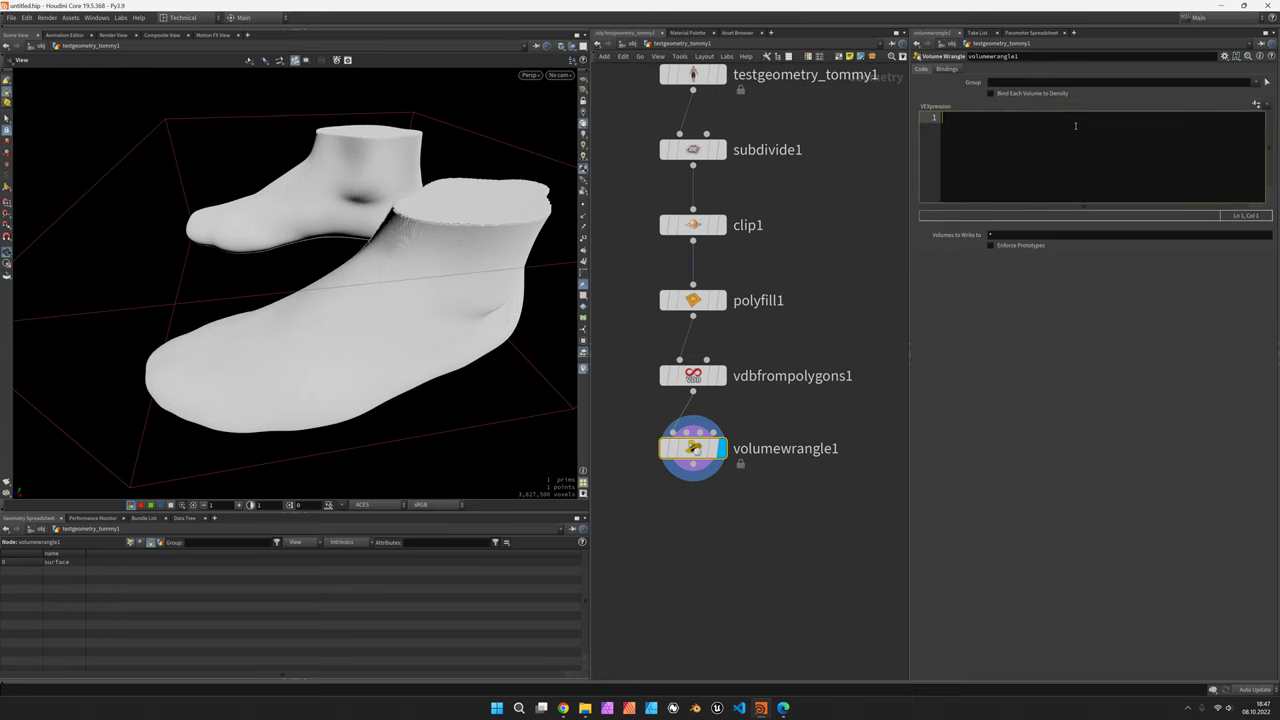
Display polyfill1 and select it to branch a new node from it.
{"action": "middle_click_drag", "start_coordinate": [744, 334], "coordinate": [704, 306]}
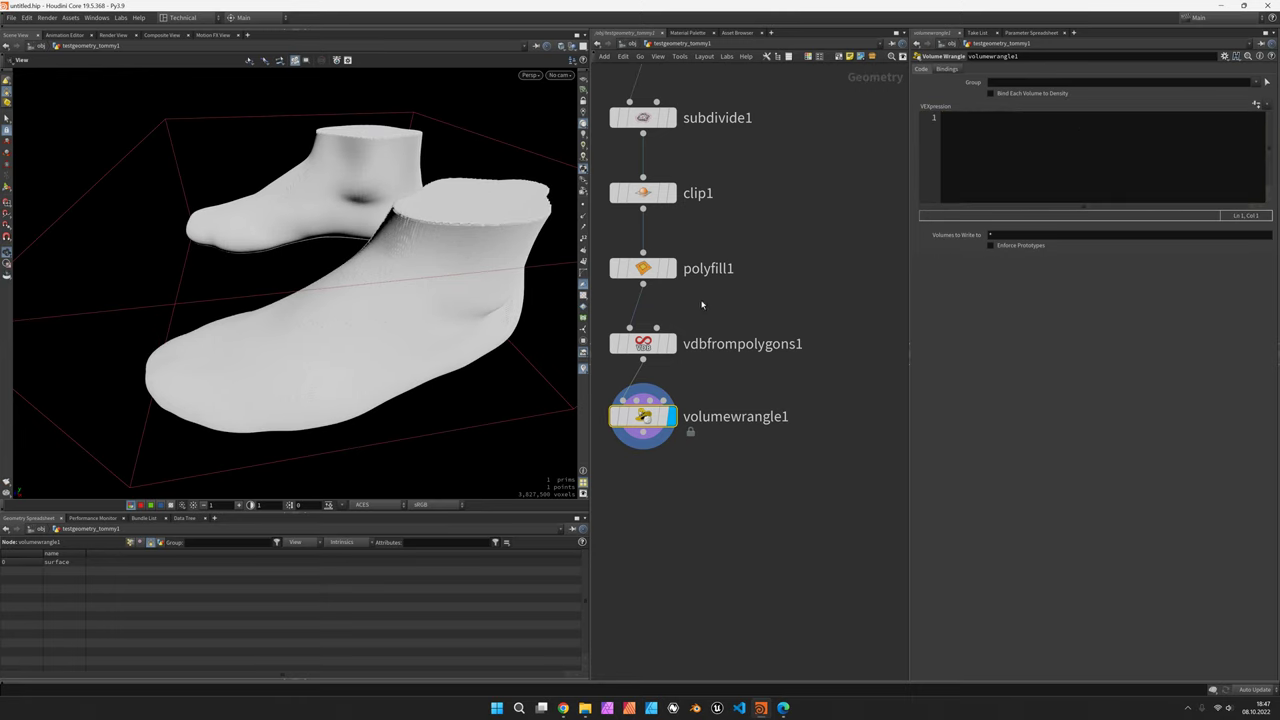
{"action": "left_click", "coordinate": [655, 279]}
{"action": "left_click", "coordinate": [655, 279]}
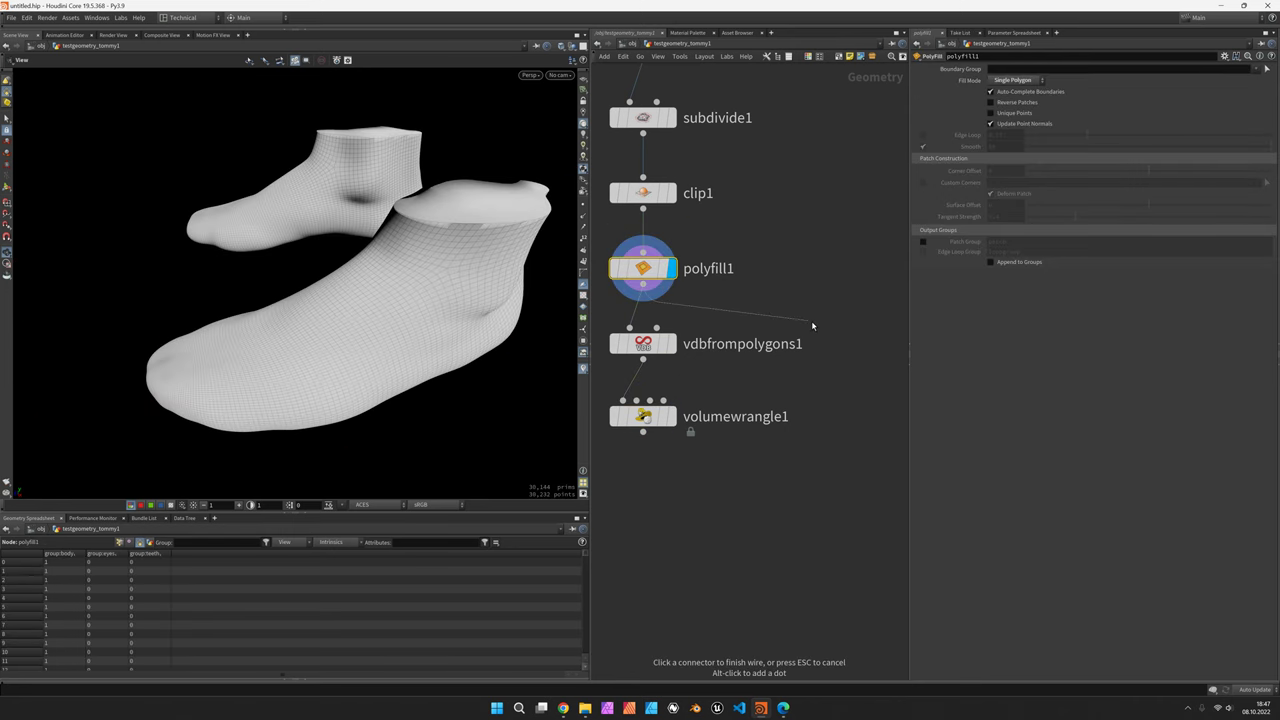
{"action": "key", "text": "Tab"}
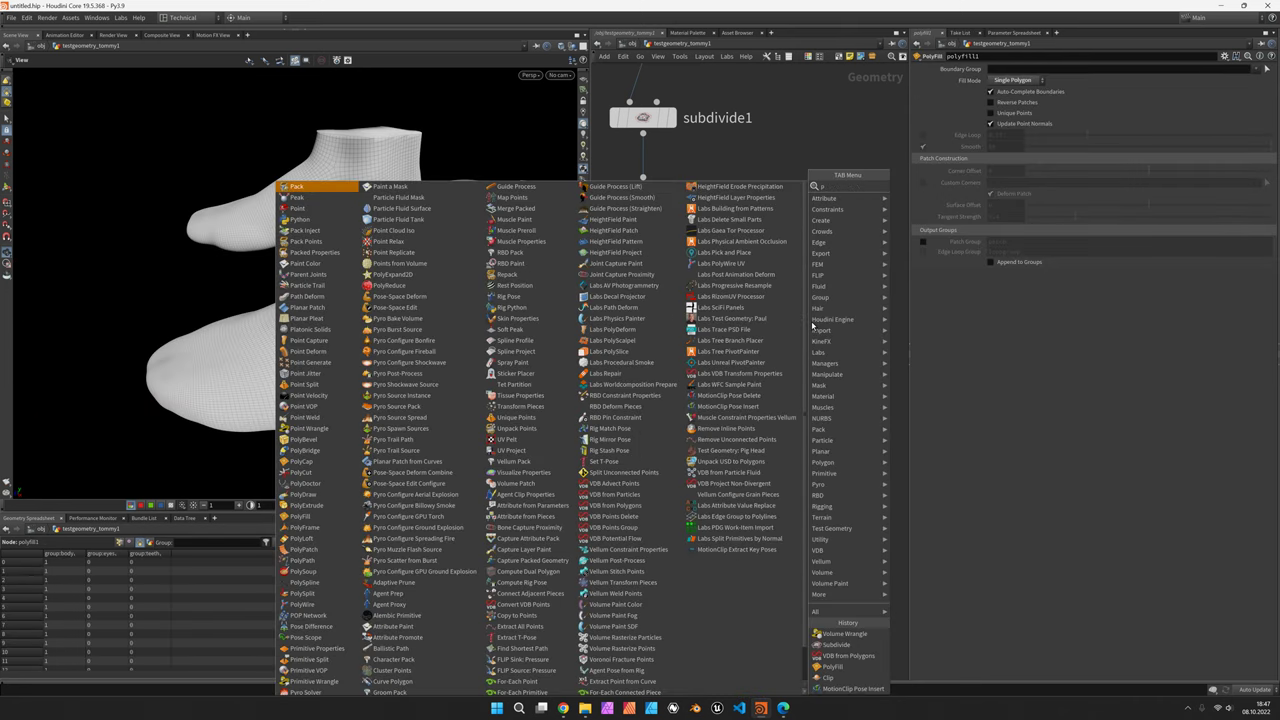
Add a Points from Volume node off polyfill1 with point separation 0.02.
{"action": "key", "text": "Escape"}
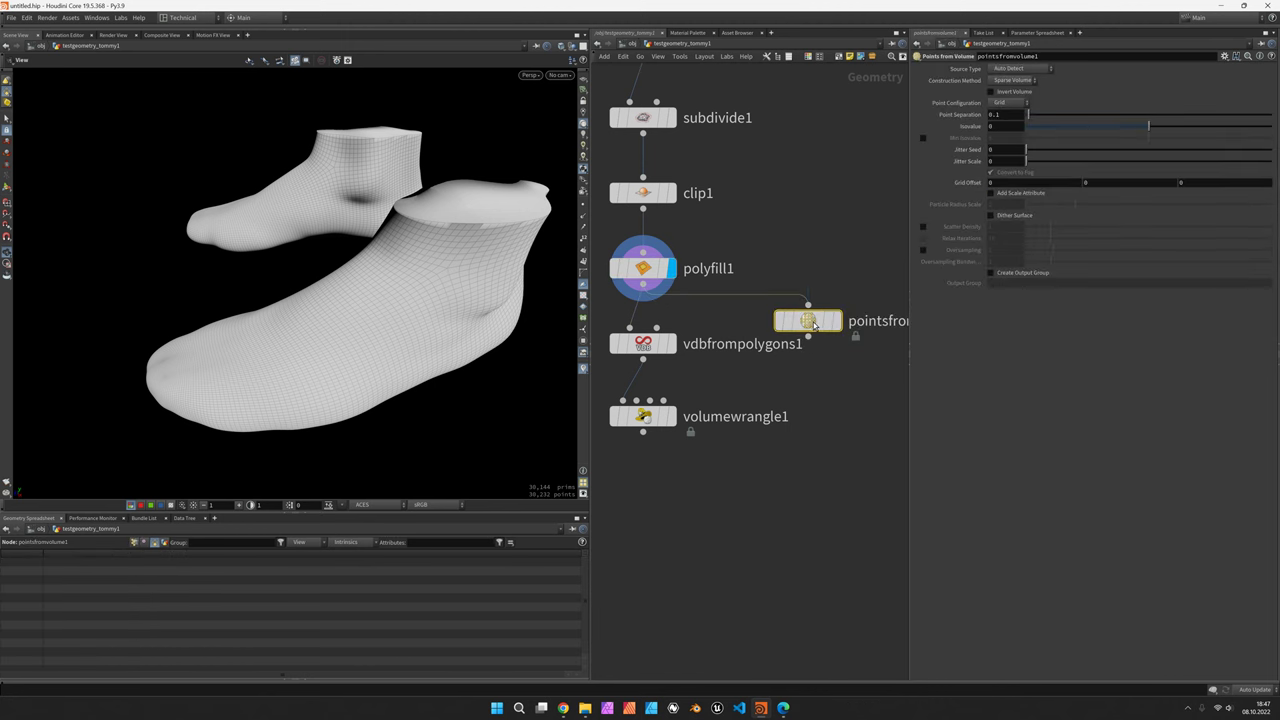
{"action": "left_click", "coordinate": [834, 340]}
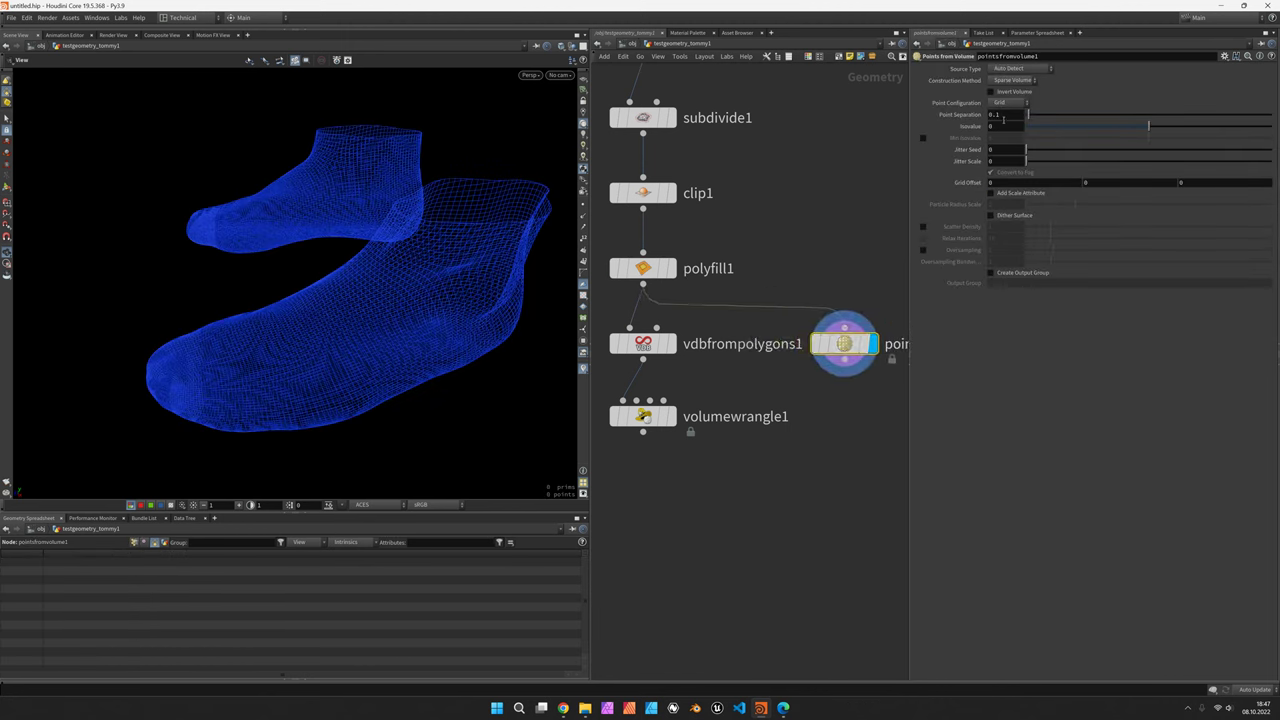
{"action": "left_click", "coordinate": [1002, 116]}
{"action": "type", "text": "02"}
{"action": "key", "text": "Return"}
Change point separation to 0.03 and set jitter seed 2.05 and jitter scale 2.29.
{"action": "scroll", "coordinate": [451, 251], "scroll_direction": "down", "scroll_amount": 3}
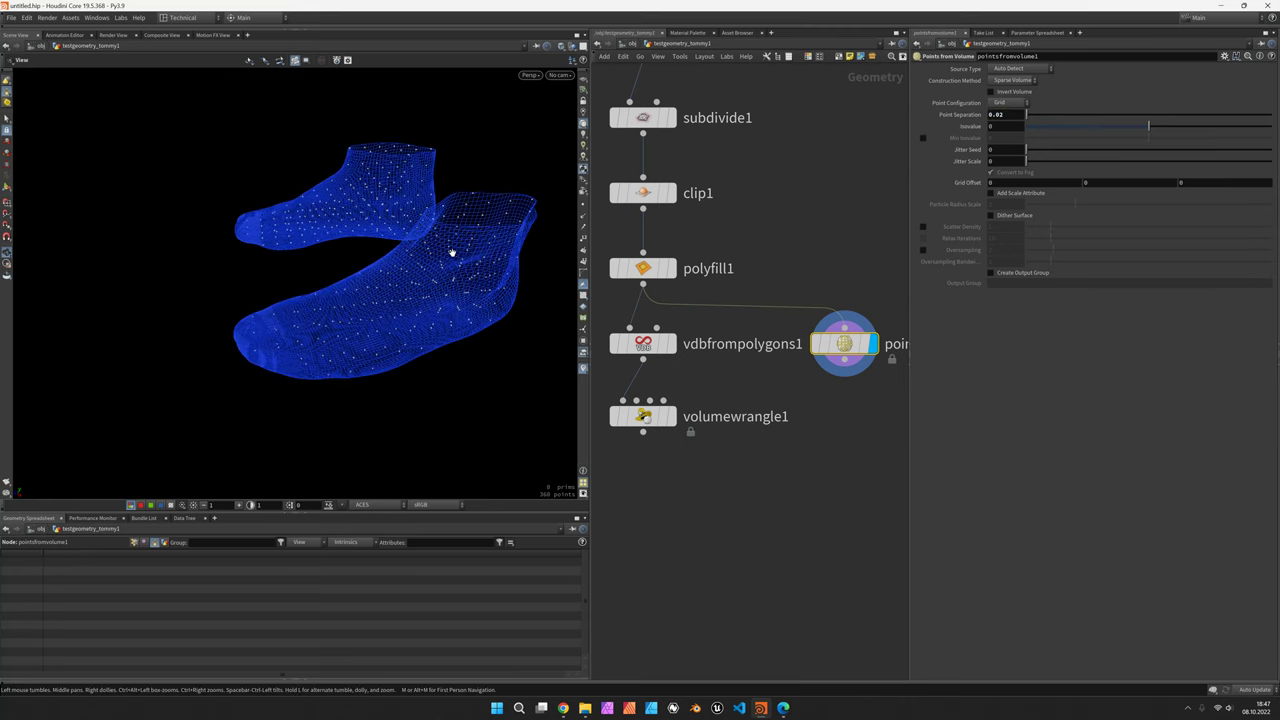
{"action": "left_click", "coordinate": [1020, 116]}
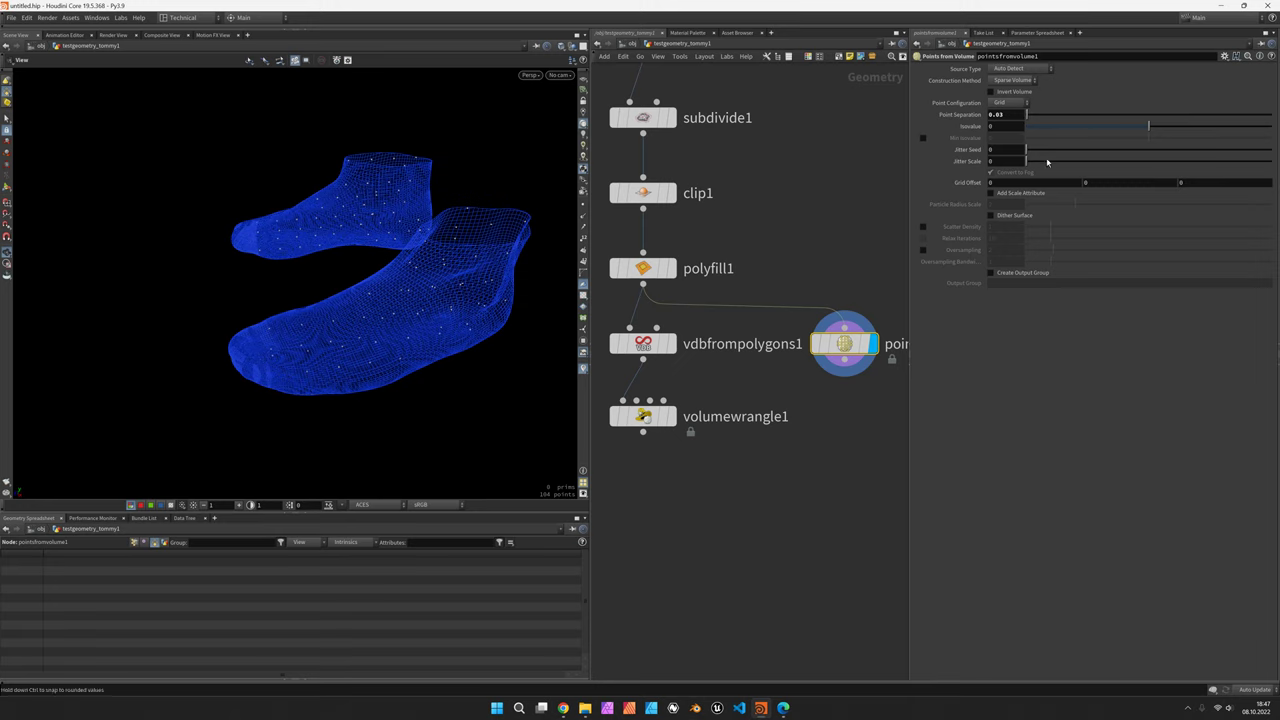
{"action": "left_click_drag", "start_coordinate": [1026, 149], "coordinate": [1077, 149]}
{"action": "left_click_drag", "start_coordinate": [1026, 161], "coordinate": [1085, 160]}
{"action": "left_click_drag", "start_coordinate": [474, 309], "coordinate": [504, 288]}
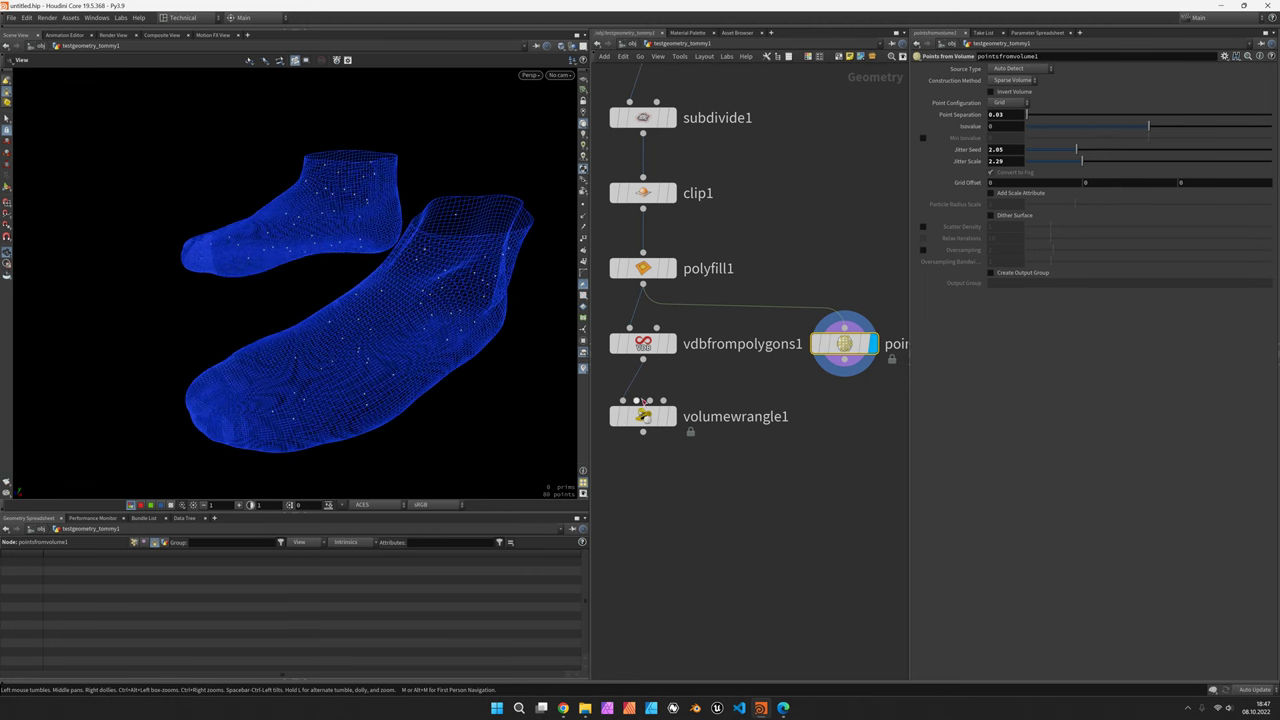
{"action": "left_click", "coordinate": [844, 359]}
Wire the scattered points into volumewrangle1's second input and display the wrangle.
{"action": "left_click", "coordinate": [648, 400]}
{"action": "middle_click_drag", "start_coordinate": [648, 400], "coordinate": [605, 320]}
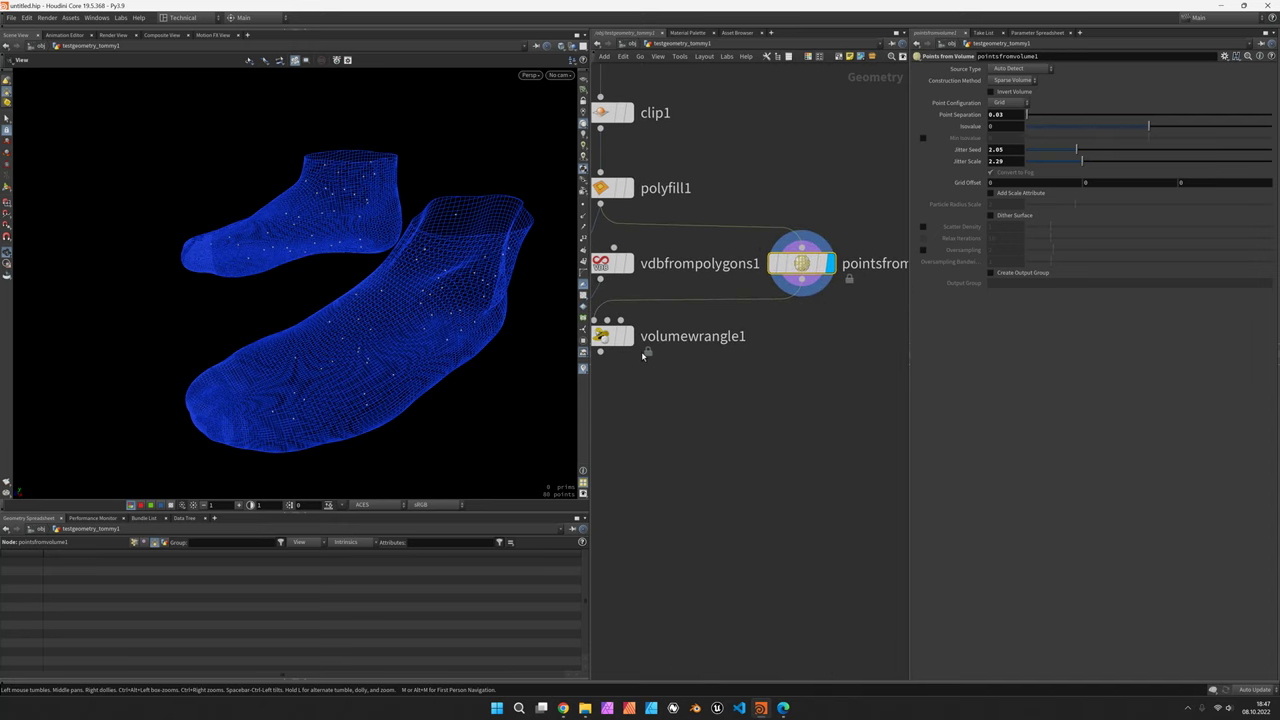
{"action": "left_click", "coordinate": [630, 337]}
{"action": "left_click", "coordinate": [696, 352]}
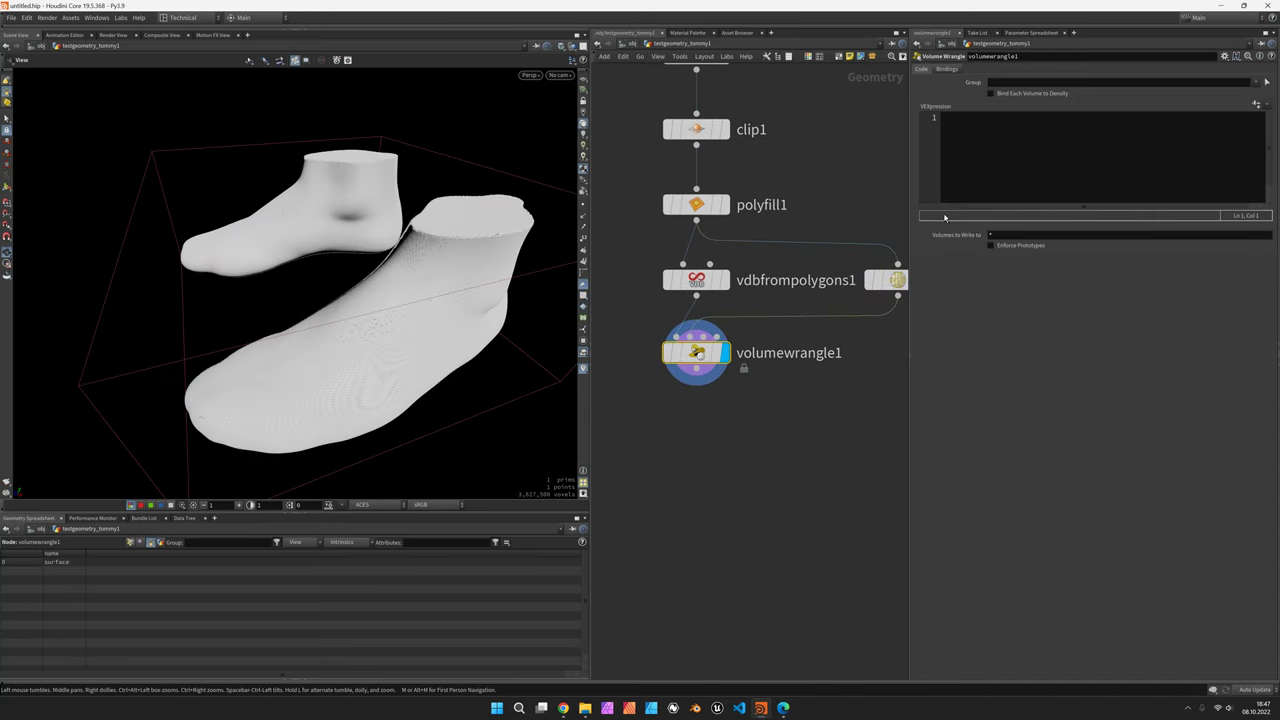
{"action": "left_click", "coordinate": [1021, 165]}
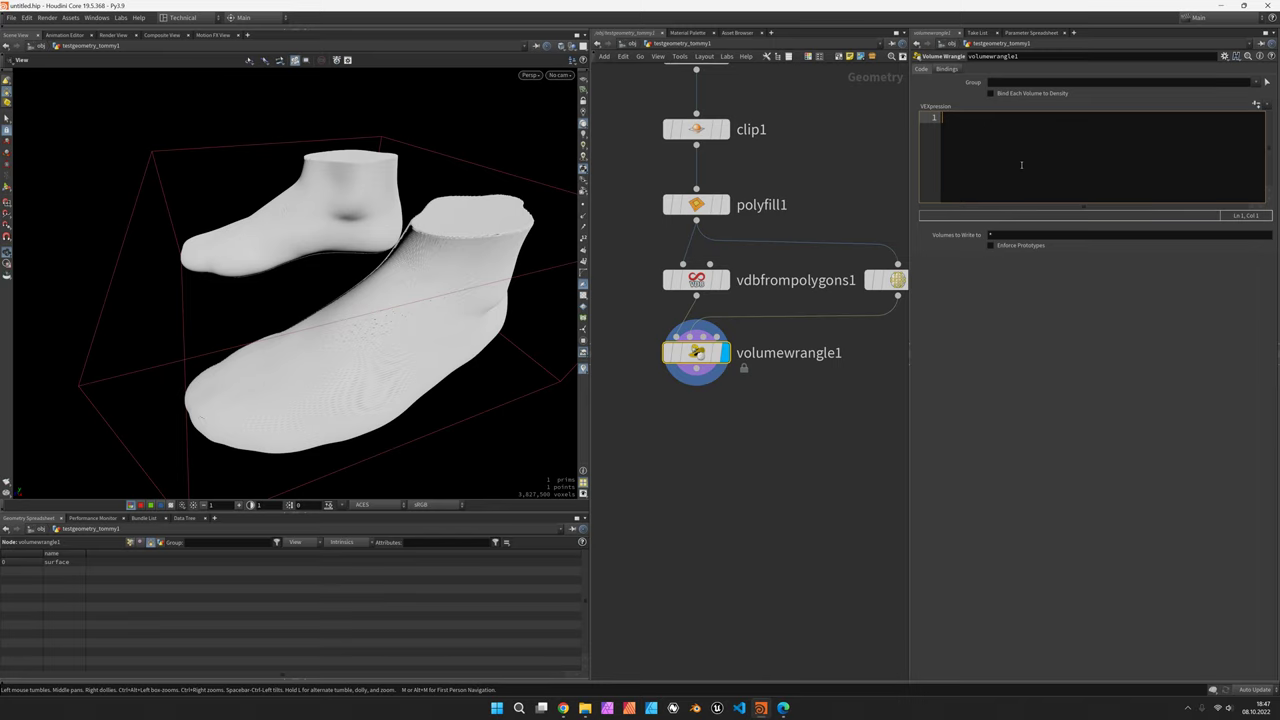
Write int pts[] = nearpoints(1, v@P, 10.0, 2); and vector pos_0 = point(1, 'P', pts[0]);.
{"action": "type", "text": "int pts[] = nearpoints"}
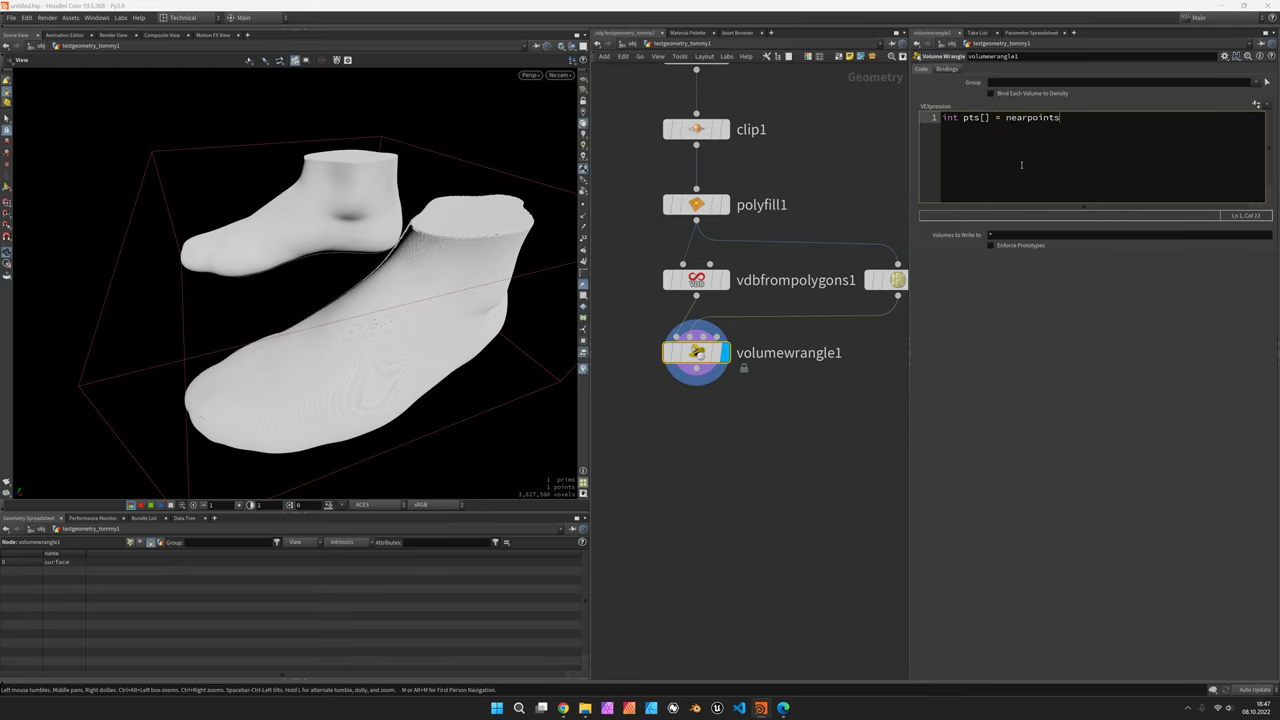
{"action": "type", "text": "(1, v@P, 10.0, 2)"}
{"action": "key", "text": "Return"}
{"action": "key", "text": "Return"}
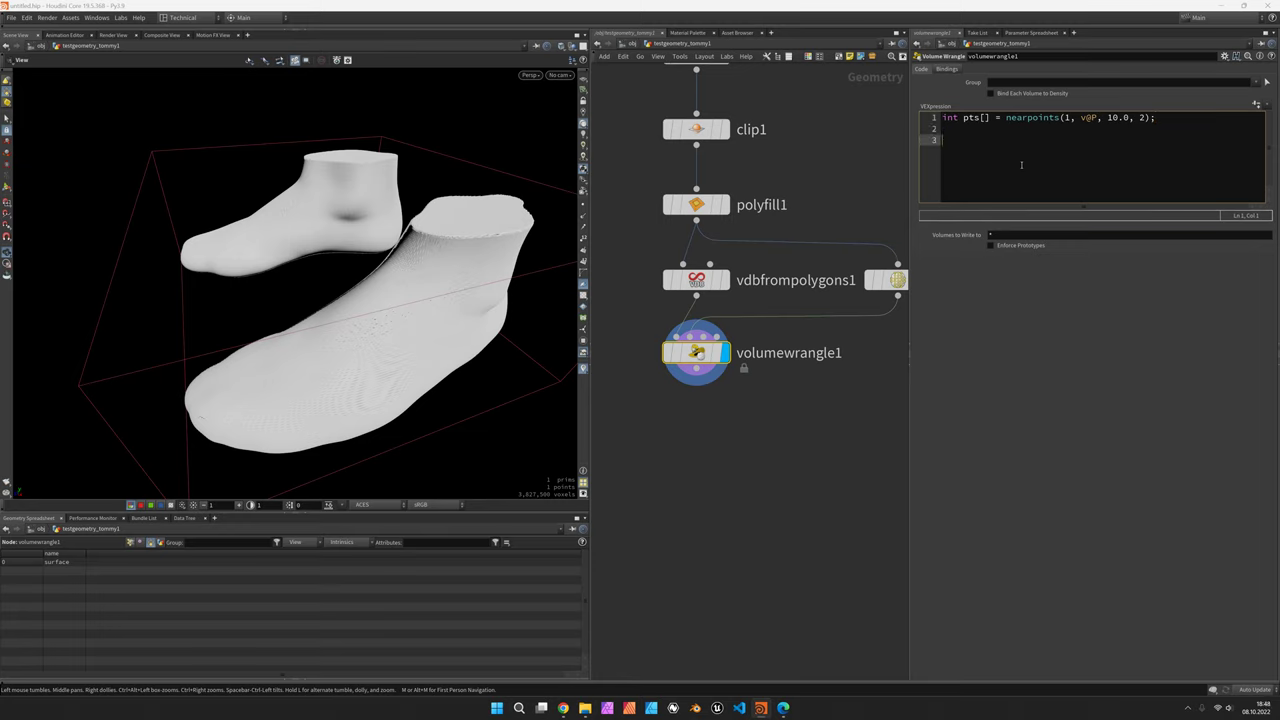
{"action": "type", "text": "vector pos _0 = poin"}
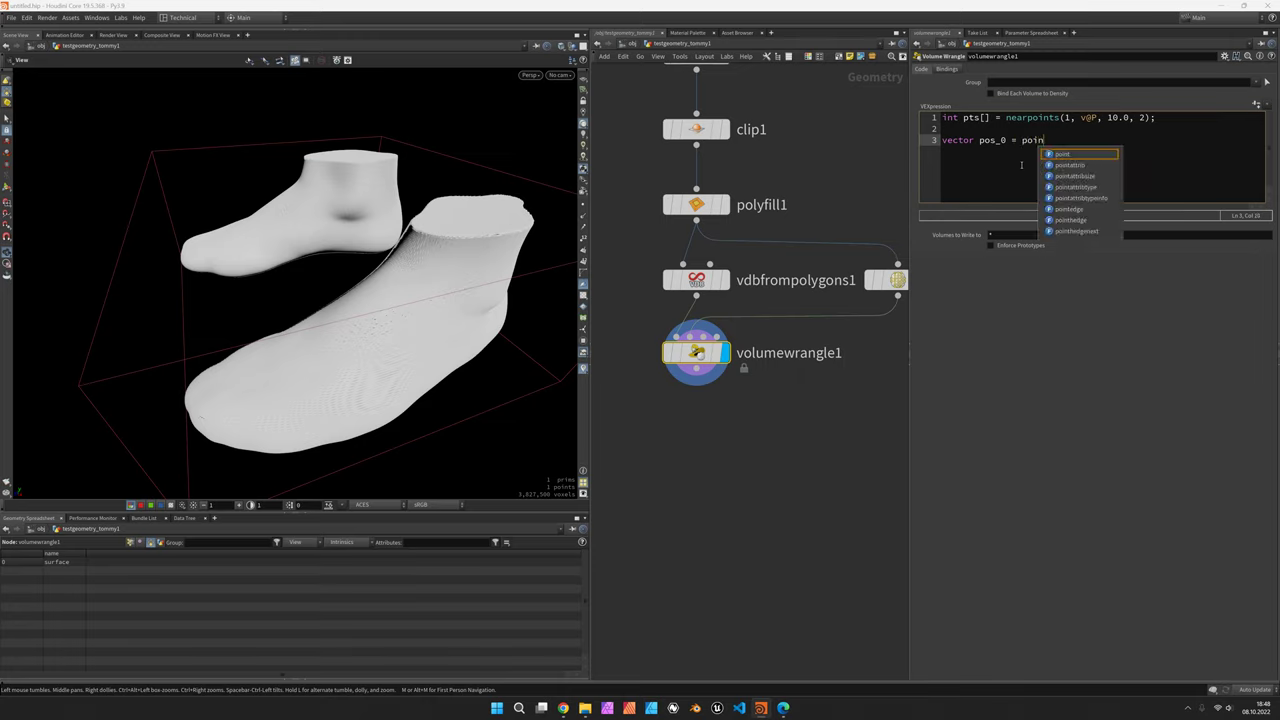
{"action": "type", "text": "t(1, "}
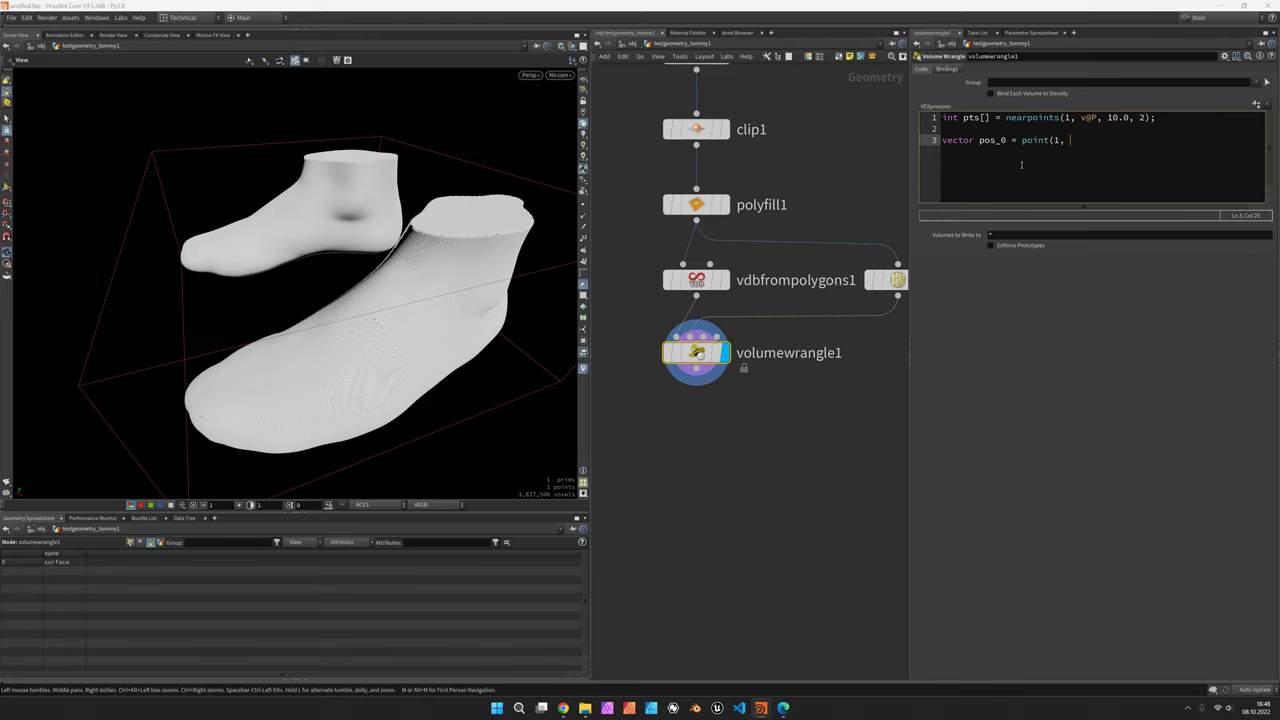
{"action": "type", "text": "\""}
{"action": "type", "text": "P',"}
{"action": "type", "text": " pts[]"}
{"action": "type", "text": "0"}
{"action": "type", "text": ")"}
{"action": "type", "text": ";"}
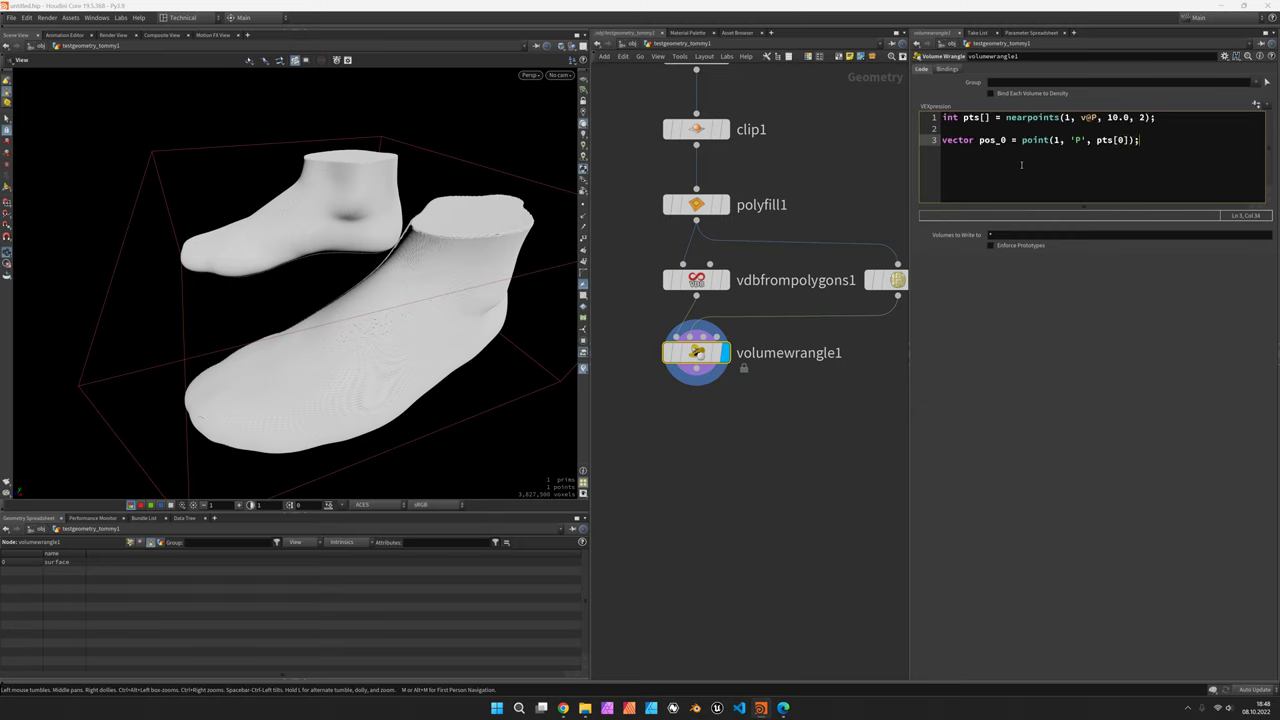
{"action": "key", "text": "shift+Up"}
{"action": "key", "text": "ctrl+c"}
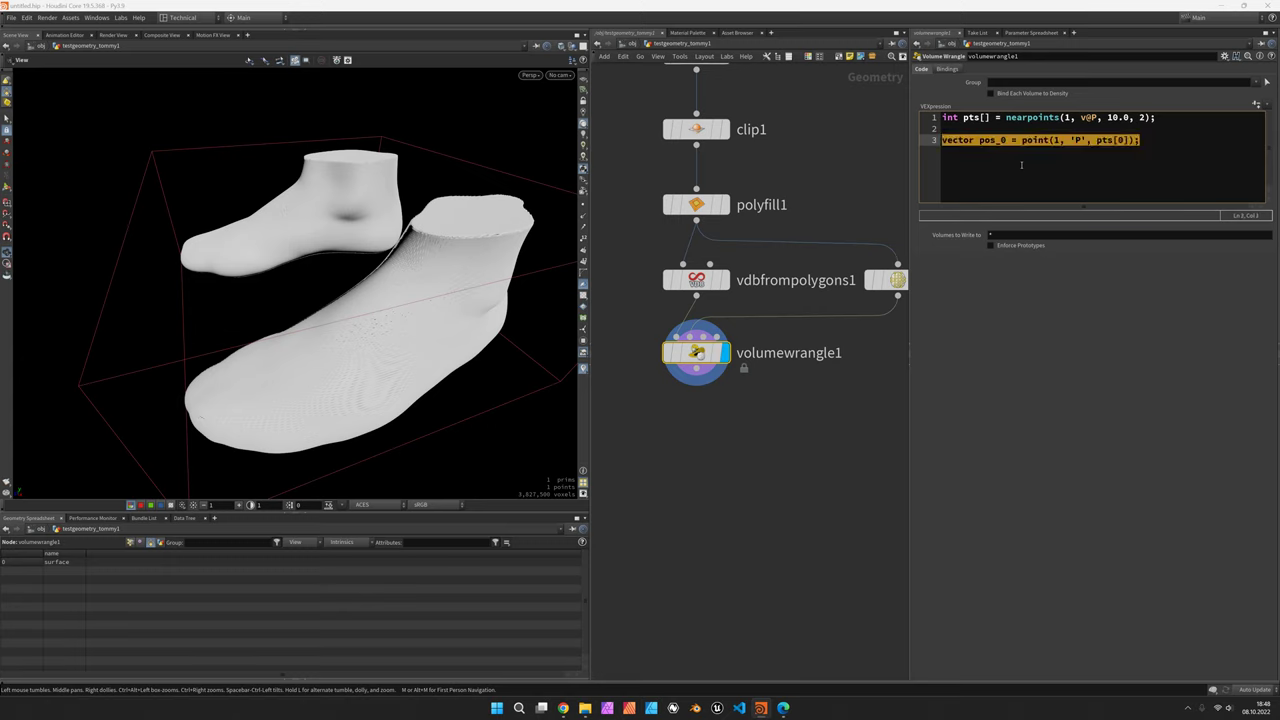
Duplicate the pos_0 line as pos_1, reading point index 1 from pts.
{"action": "key", "text": "End"}
{"action": "key", "text": "Return"}
{"action": "key", "text": "ctrl+v"}
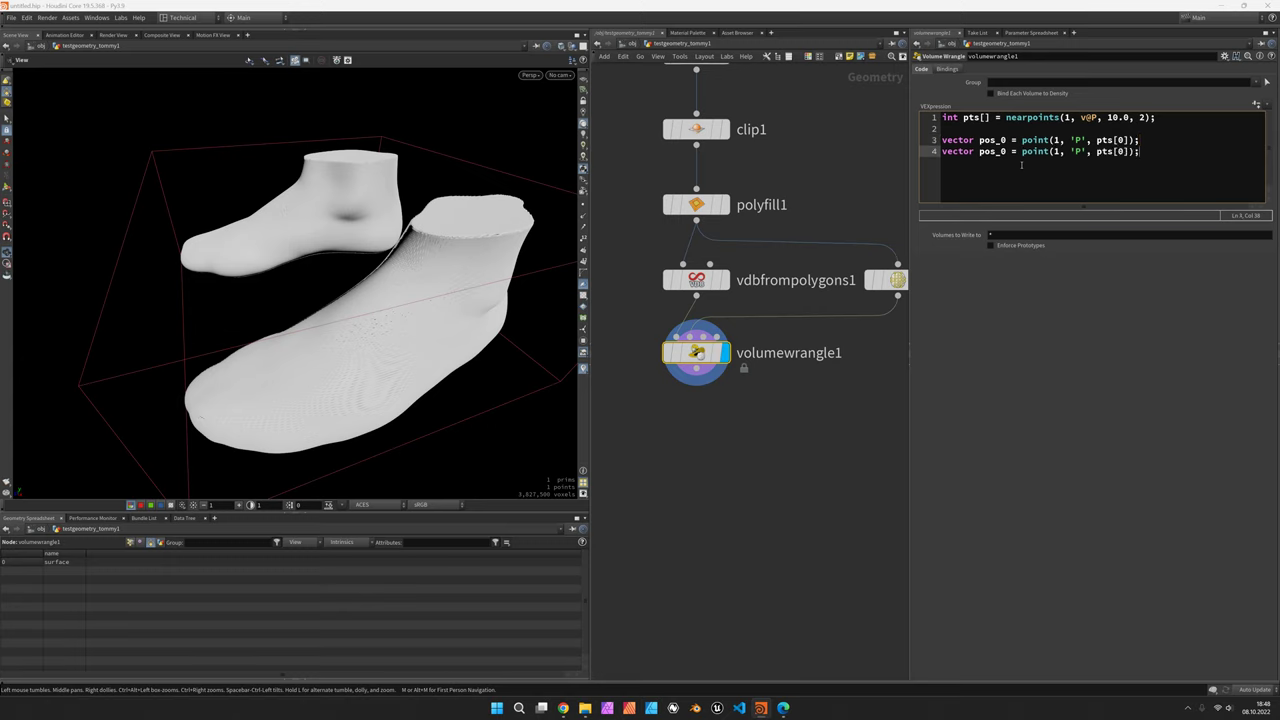
{"action": "left_click", "coordinate": [1005, 151]}
{"action": "key", "text": "BackSpace"}
{"action": "type", "text": "1"}
{"action": "key", "text": "End"}
{"action": "key", "text": "Left"}
{"action": "key", "text": "Left"}
{"action": "key", "text": "Left"}
{"action": "key", "text": "shift+Left"}
{"action": "type", "text": "1"}
Write float dist = distance(v@P, pos_0); and duplicate that line below itself.
{"action": "key", "text": "Return"}
{"action": "type", "text": "floa"}
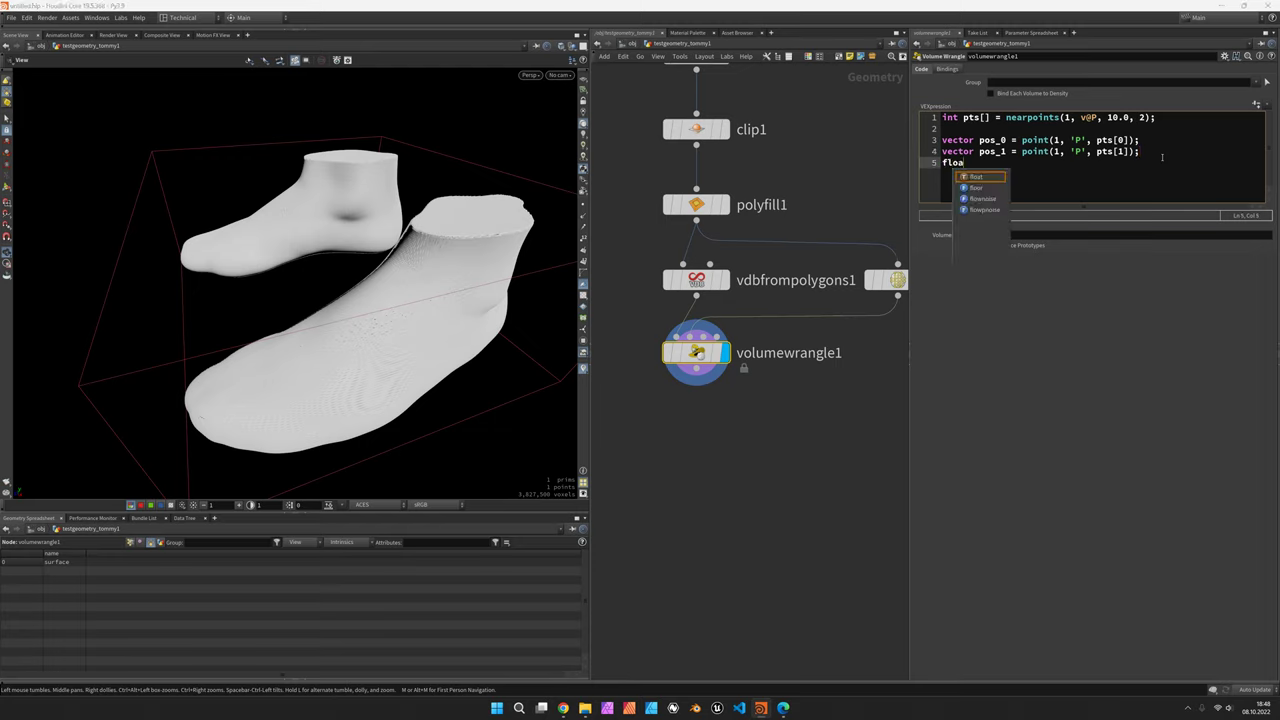
{"action": "type", "text": "t dist = distance"}
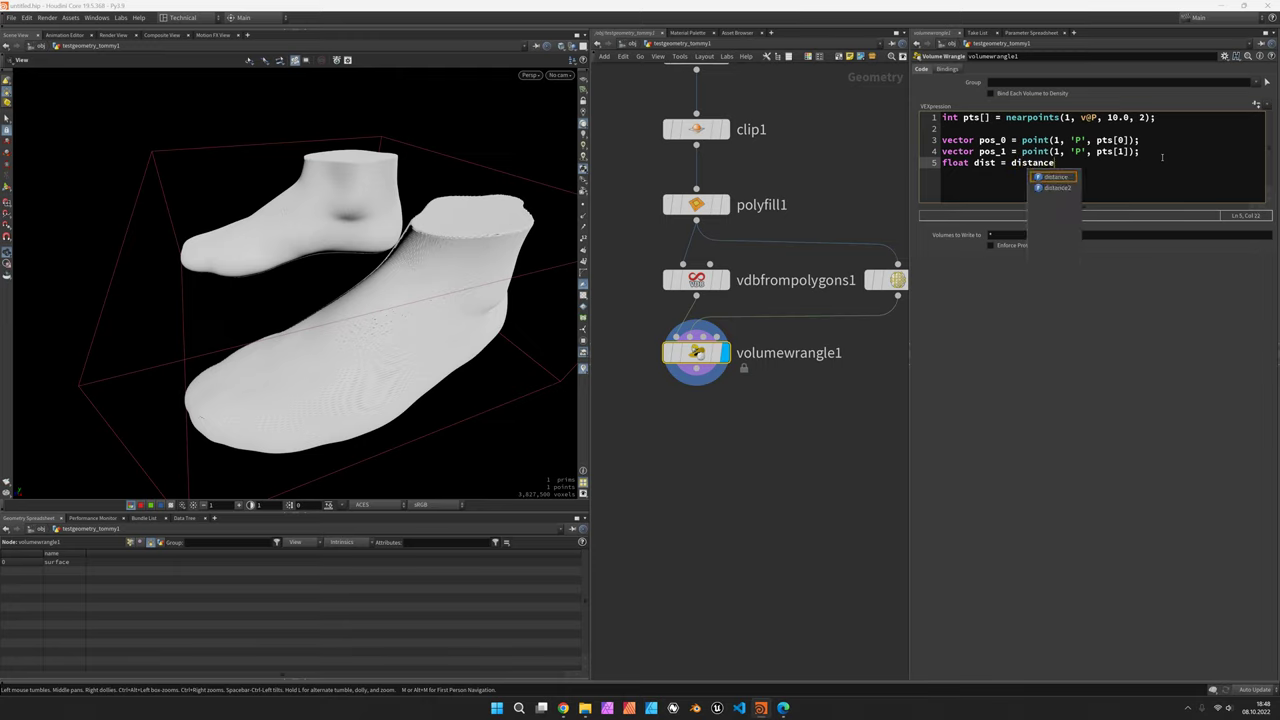
{"action": "type", "text": "(v@P"}
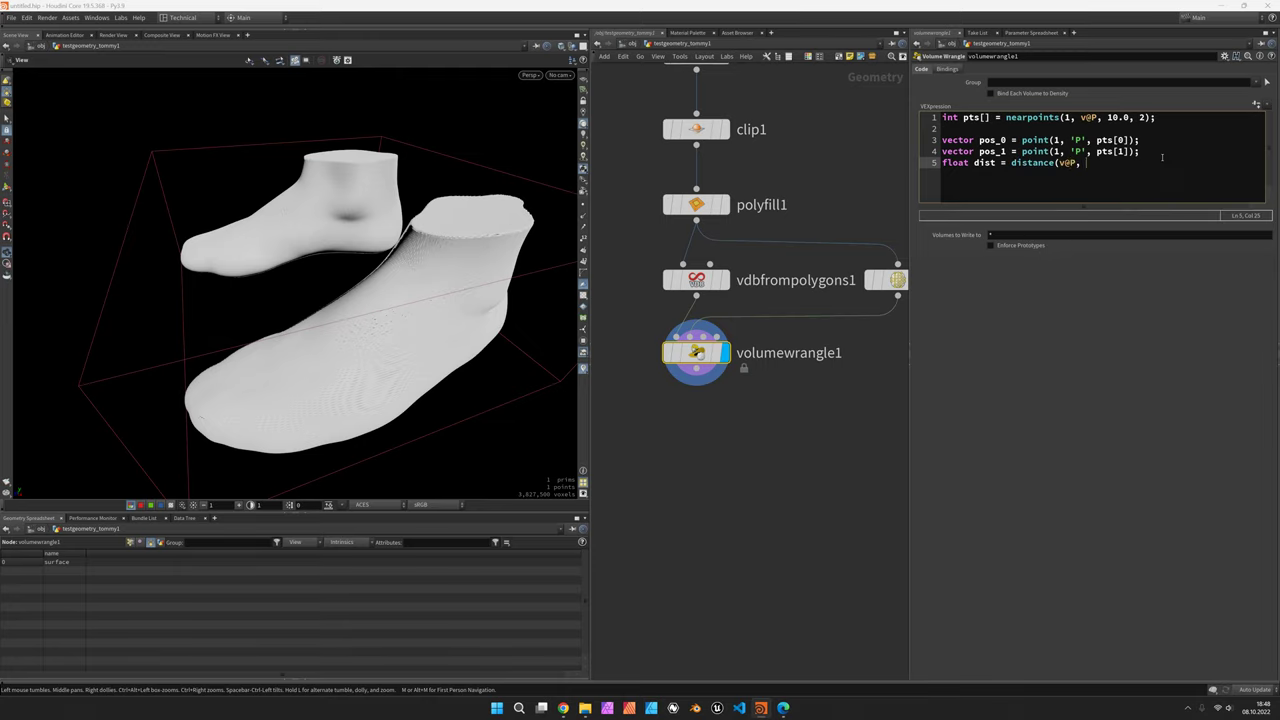
{"action": "type", "text": ", pos_0);"}
{"action": "key", "text": "shift+Up"}
{"action": "key", "text": "shift+Right"}
{"action": "key", "text": "shift+Right"}
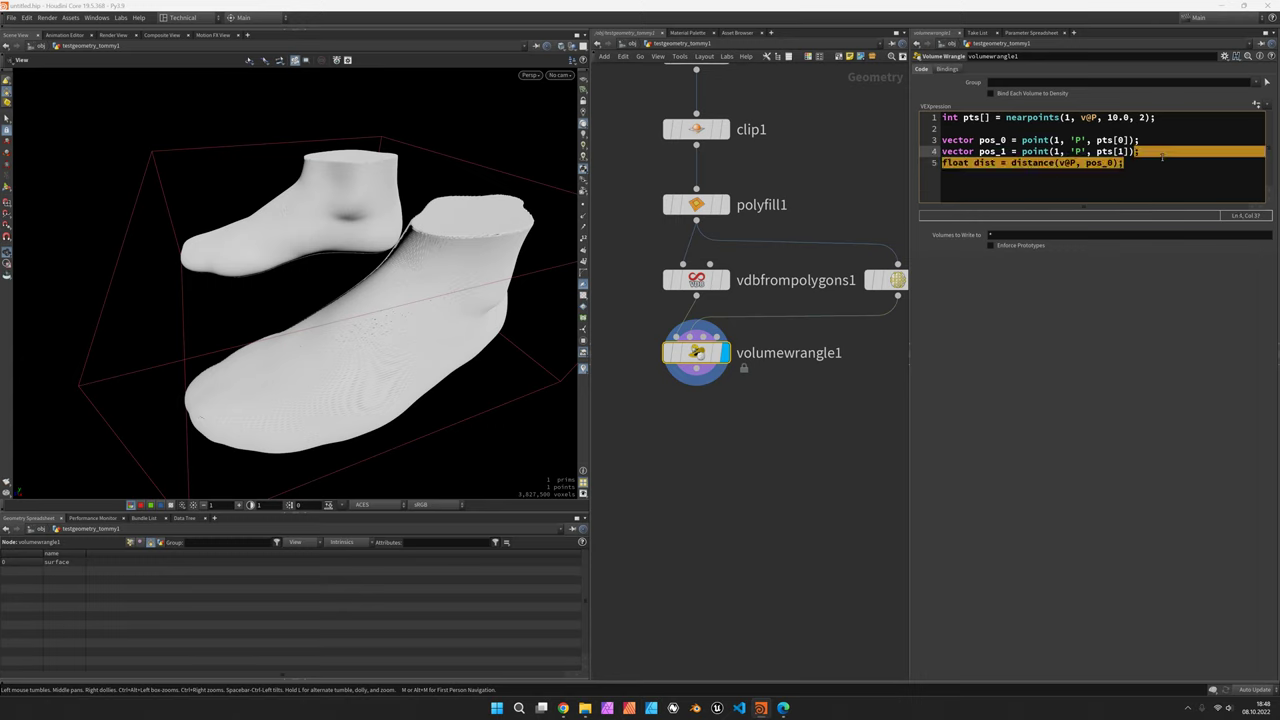
{"action": "key", "text": "shift+Right"}
{"action": "key", "text": "ctrl+c"}
{"action": "left_click", "coordinate": [1162, 157]}
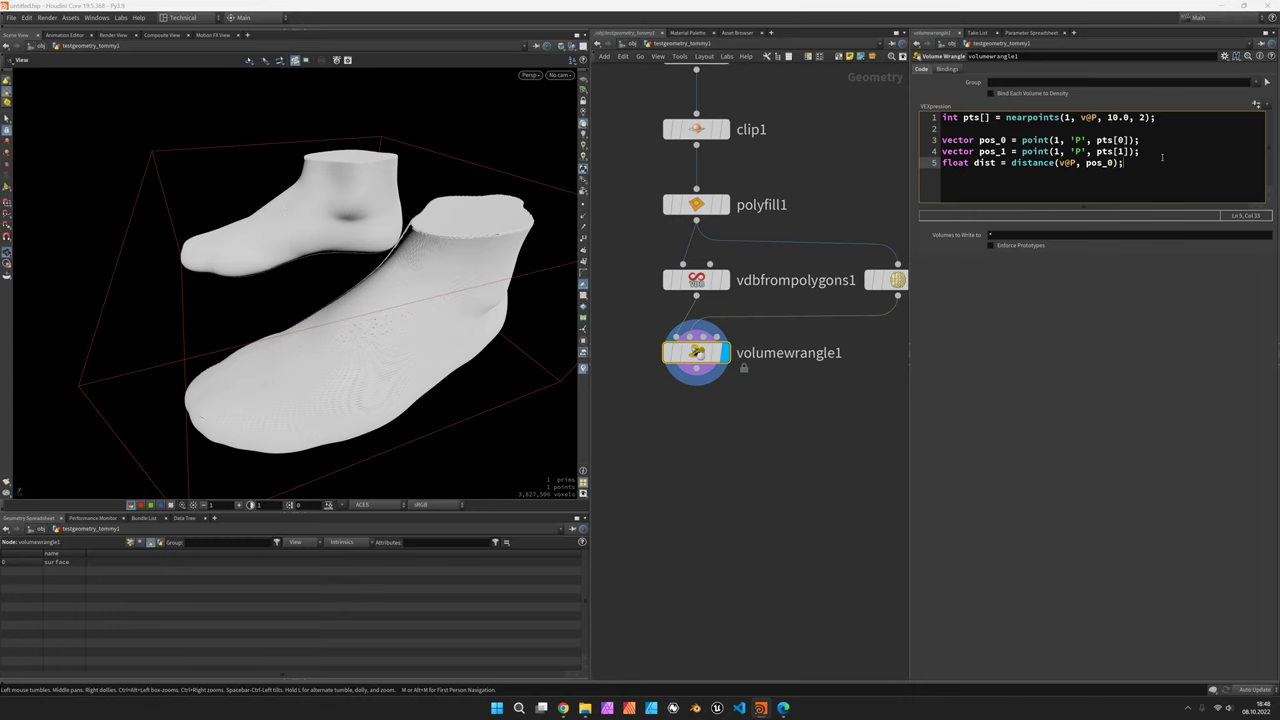
{"action": "key", "text": "ctrl+v"}
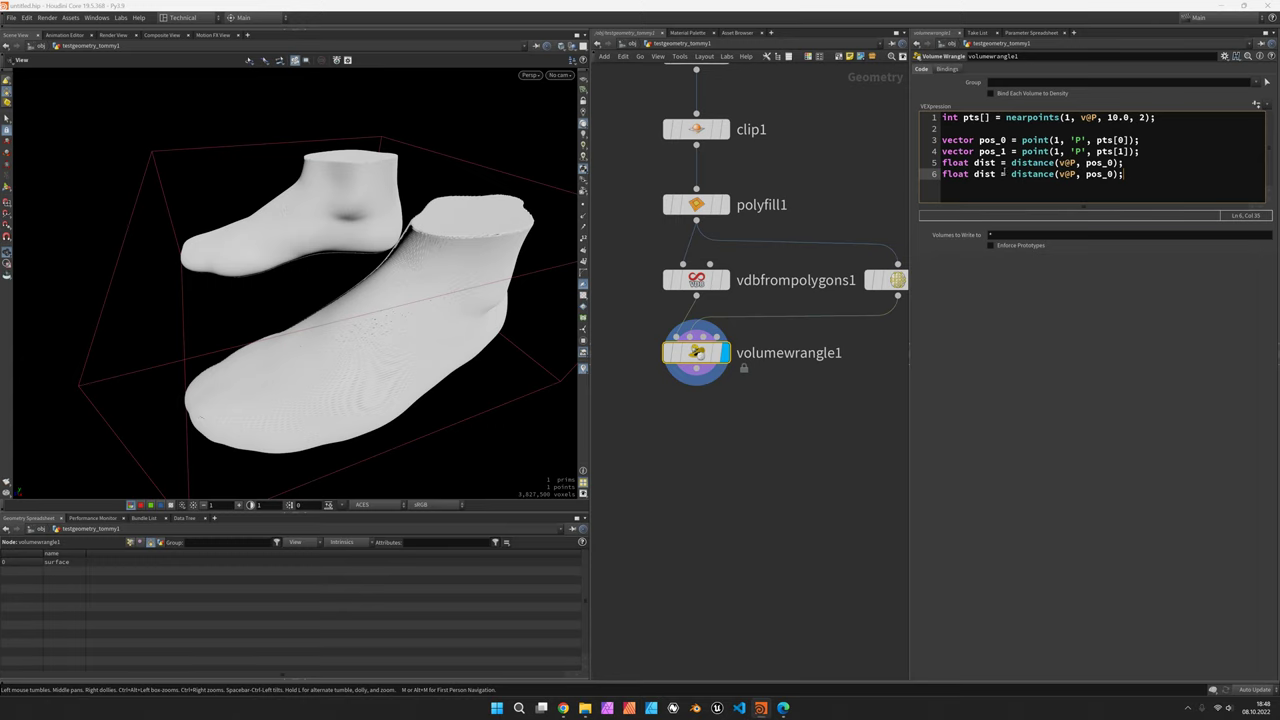
Rename the distance variables to dist_0 and dist_1, pointing dist_1 at pos_1.
{"action": "left_click", "coordinate": [1001, 162]}
{"action": "type", "text": "_"}
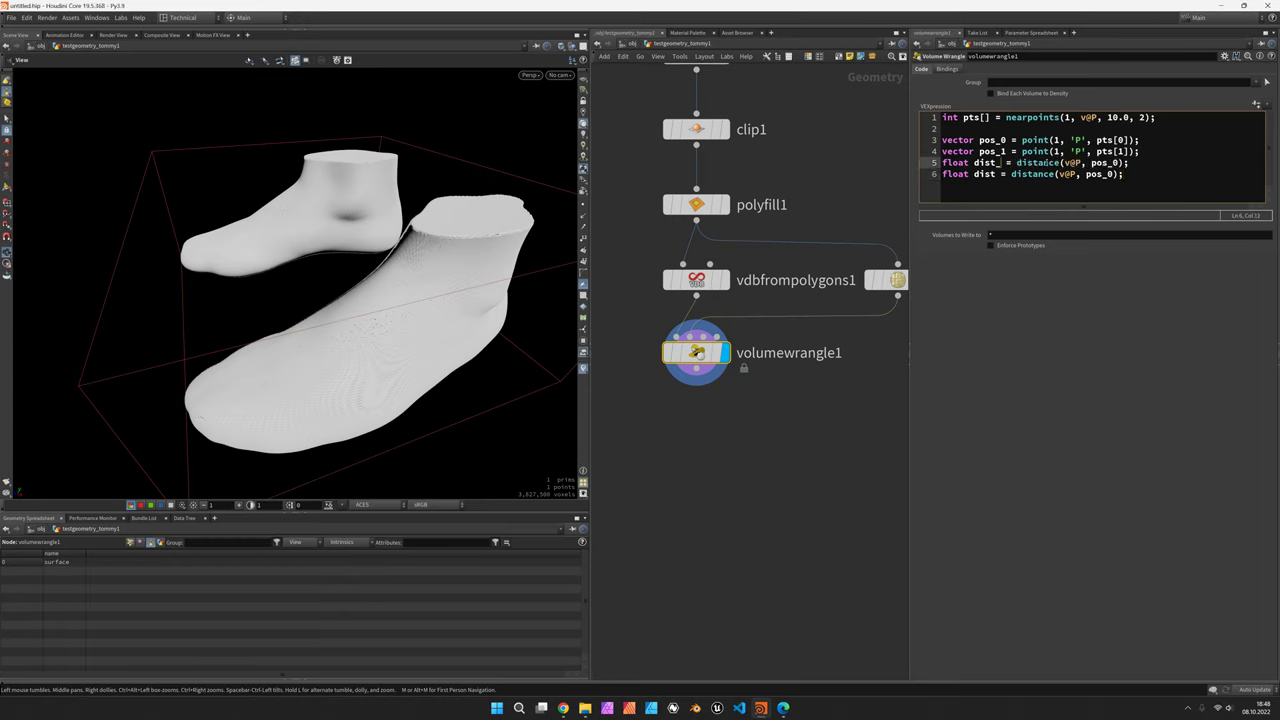
{"action": "type", "text": "0"}
{"action": "key", "text": "Down"}
{"action": "key", "text": "Left"}
{"action": "key", "text": "Left"}
{"action": "type", "text": "_1"}
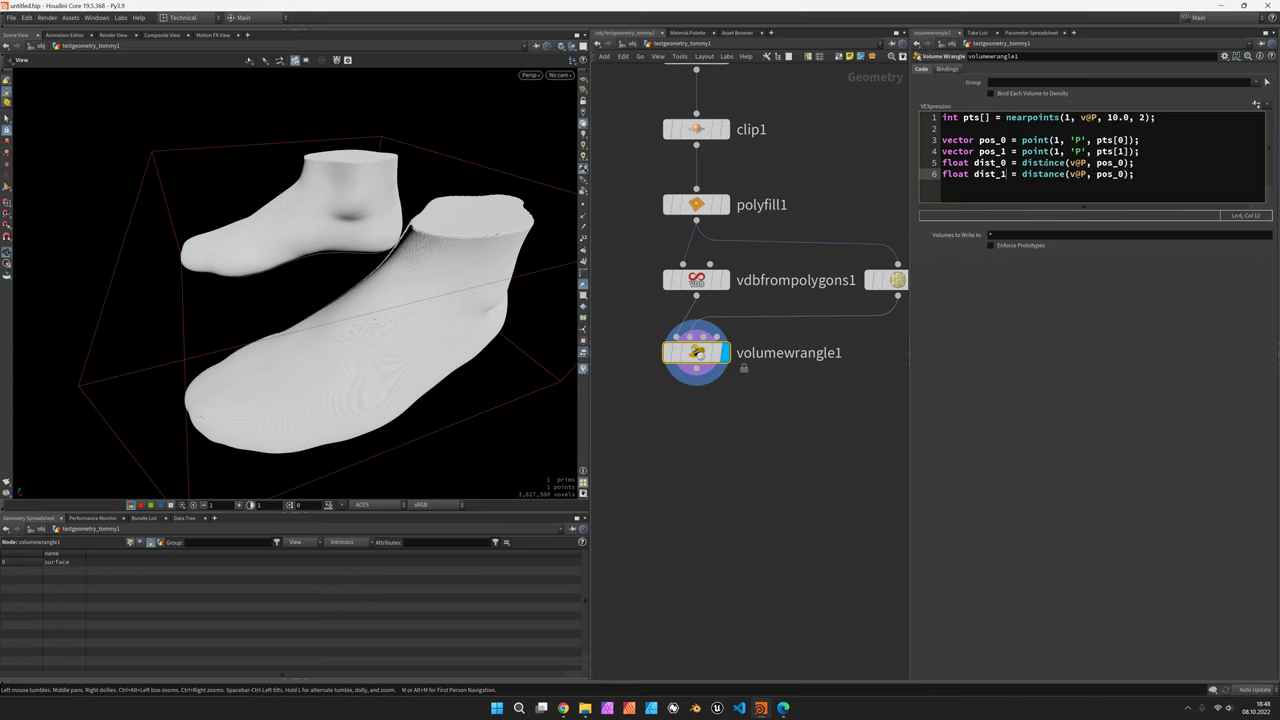
{"action": "key", "text": "shift+Right"}
{"action": "type", "text": "1"}
{"action": "left_click", "coordinate": [1054, 215]}
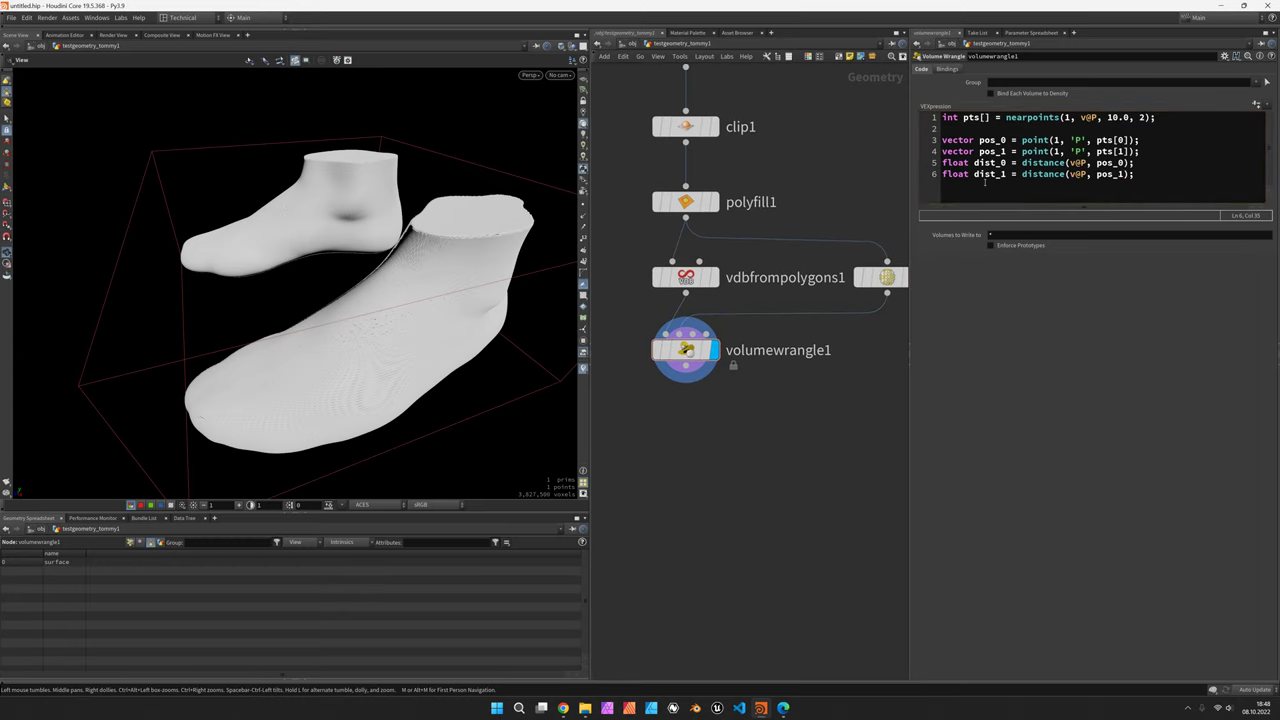
{"action": "left_click", "coordinate": [1140, 151]}
Add float d = dist_1 - dist_0; below the distance lines.
{"action": "key", "text": "Return"}
{"action": "left_click", "coordinate": [1162, 193]}
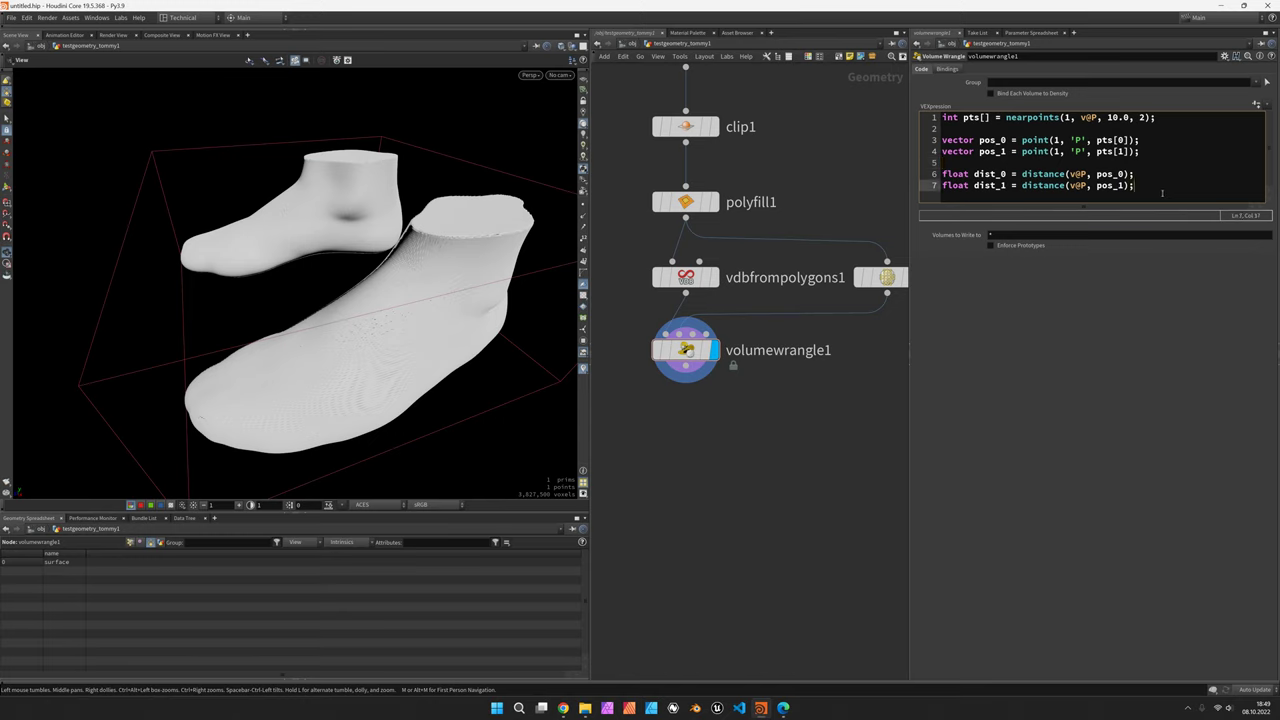
{"action": "key", "text": "Return"}
{"action": "key", "text": "Return"}
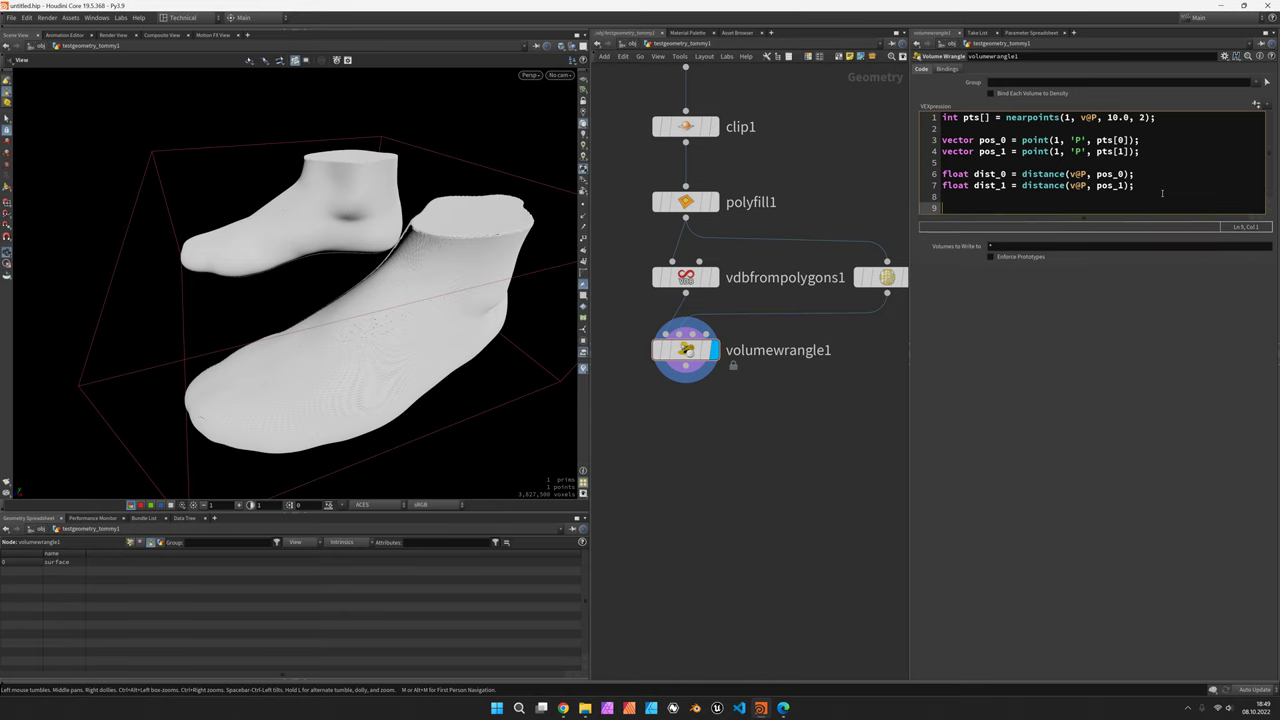
{"action": "type", "text": "float d"}
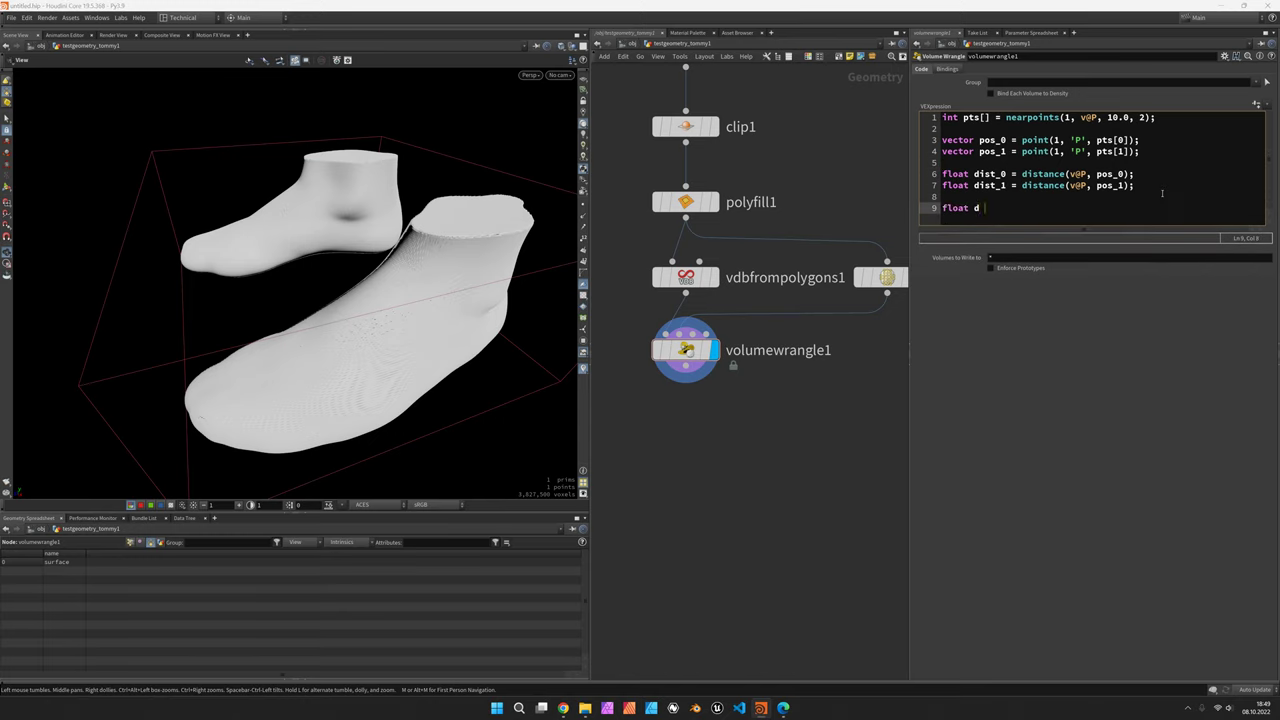
{"action": "type", "text": " = dist"}
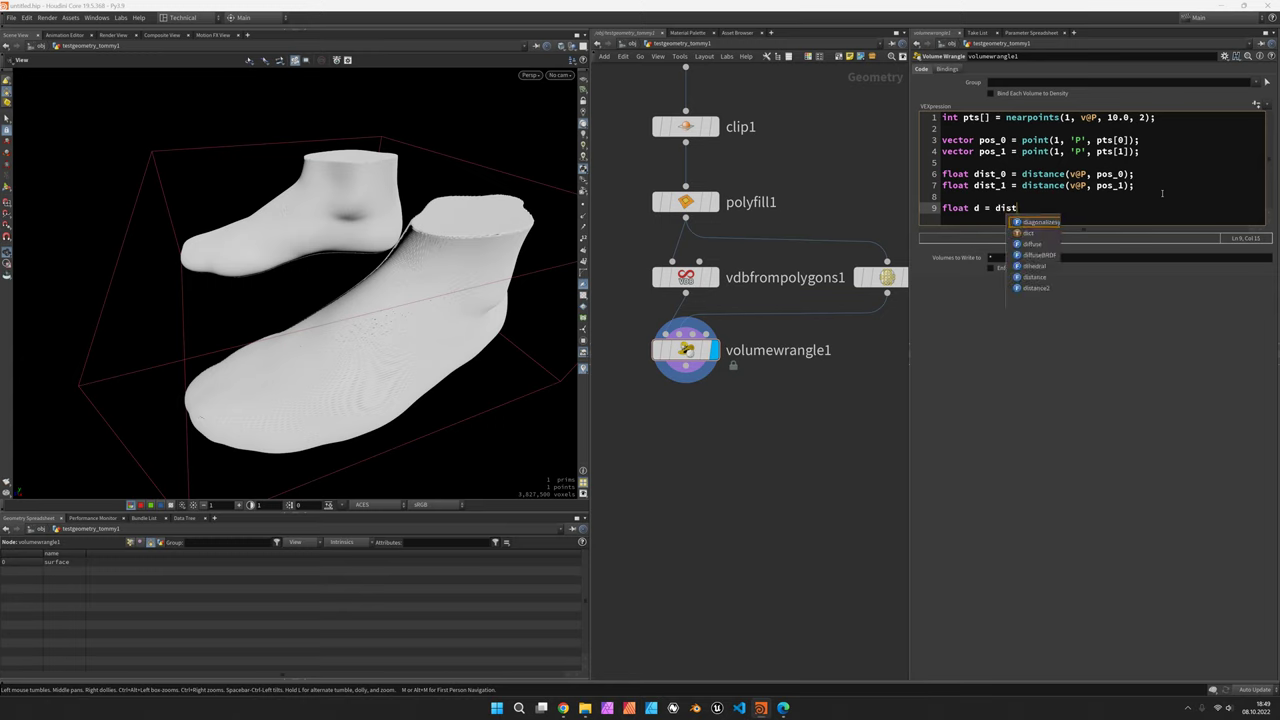
{"action": "type", "text": "_1 - dist_"}
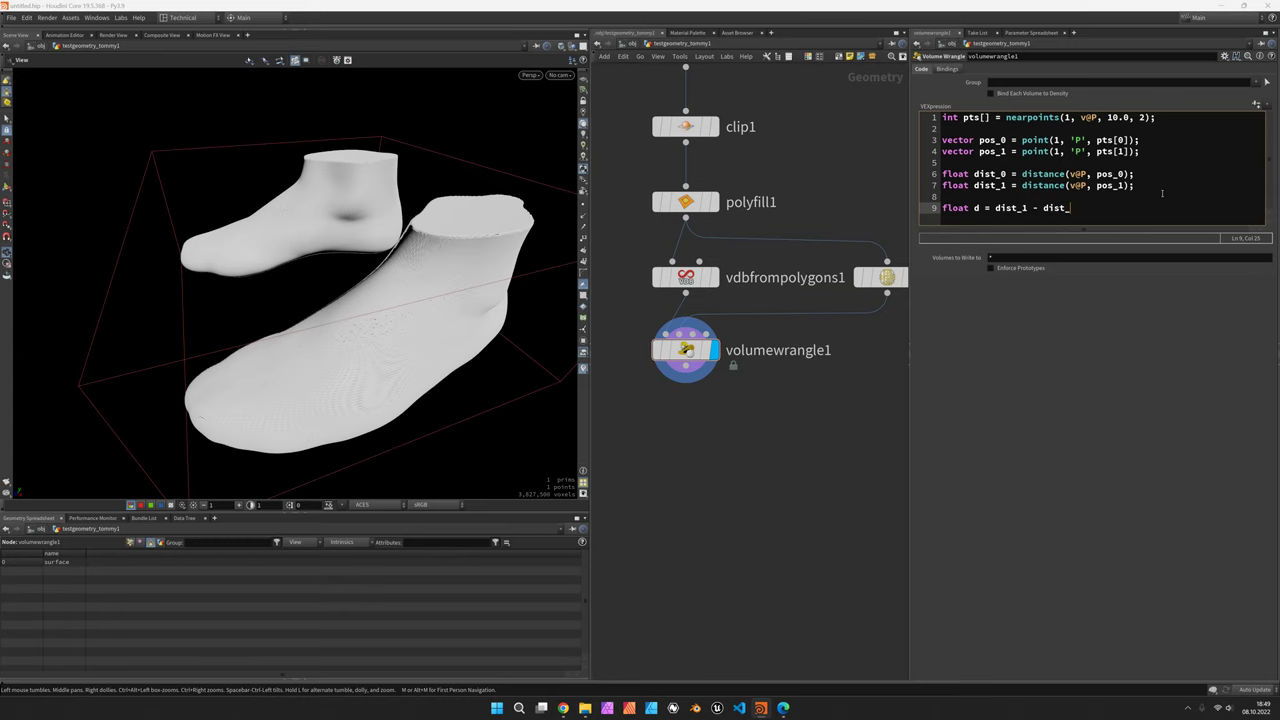
{"action": "type", "text": "0;"}
{"action": "key", "text": "Return"}
Add float radius = chf('radius'); at the top of the wrangle code.
{"action": "key", "text": "Up"}
{"action": "key", "text": "Up"}
{"action": "key", "text": "Up"}
{"action": "key", "text": "Up"}
{"action": "key", "text": "Up"}
{"action": "key", "text": "Up"}
{"action": "key", "text": "Up"}
{"action": "key", "text": "Up"}
{"action": "key", "text": "Up"}
{"action": "key", "text": "Return"}
{"action": "key", "text": "Return"}
{"action": "key", "text": "Up"}
{"action": "key", "text": "Up"}
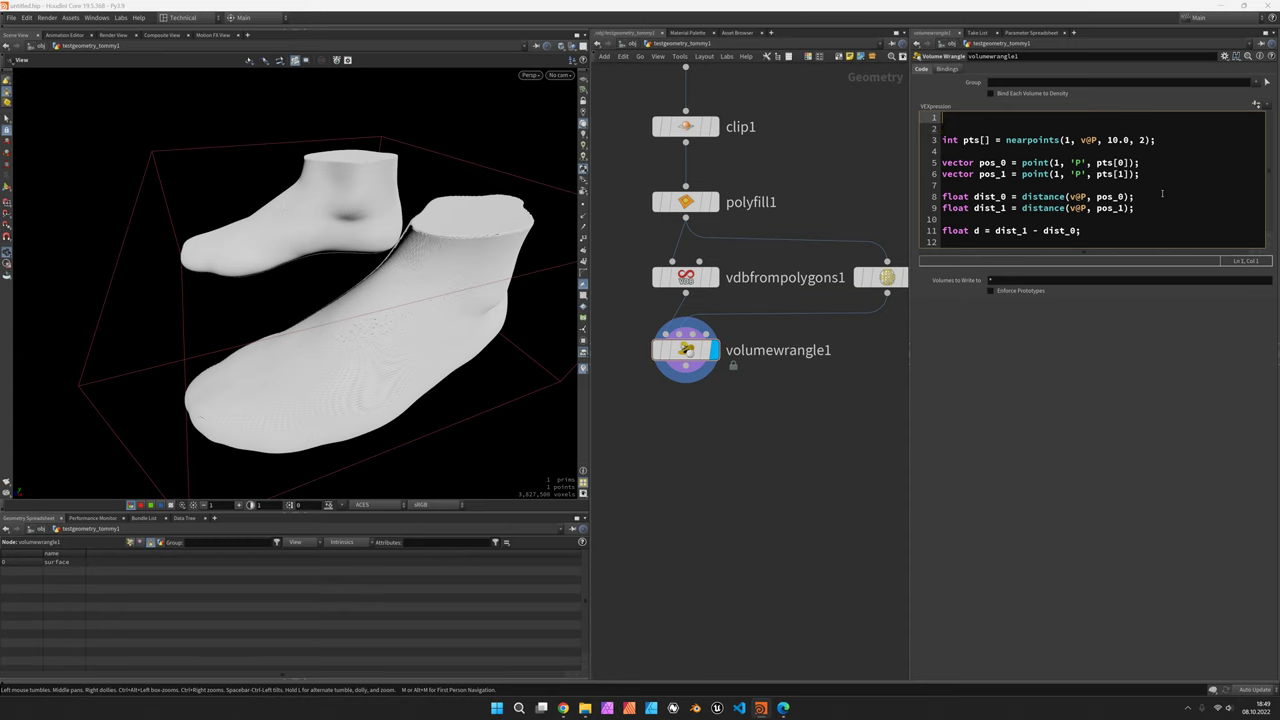
{"action": "type", "text": "float radiu"}
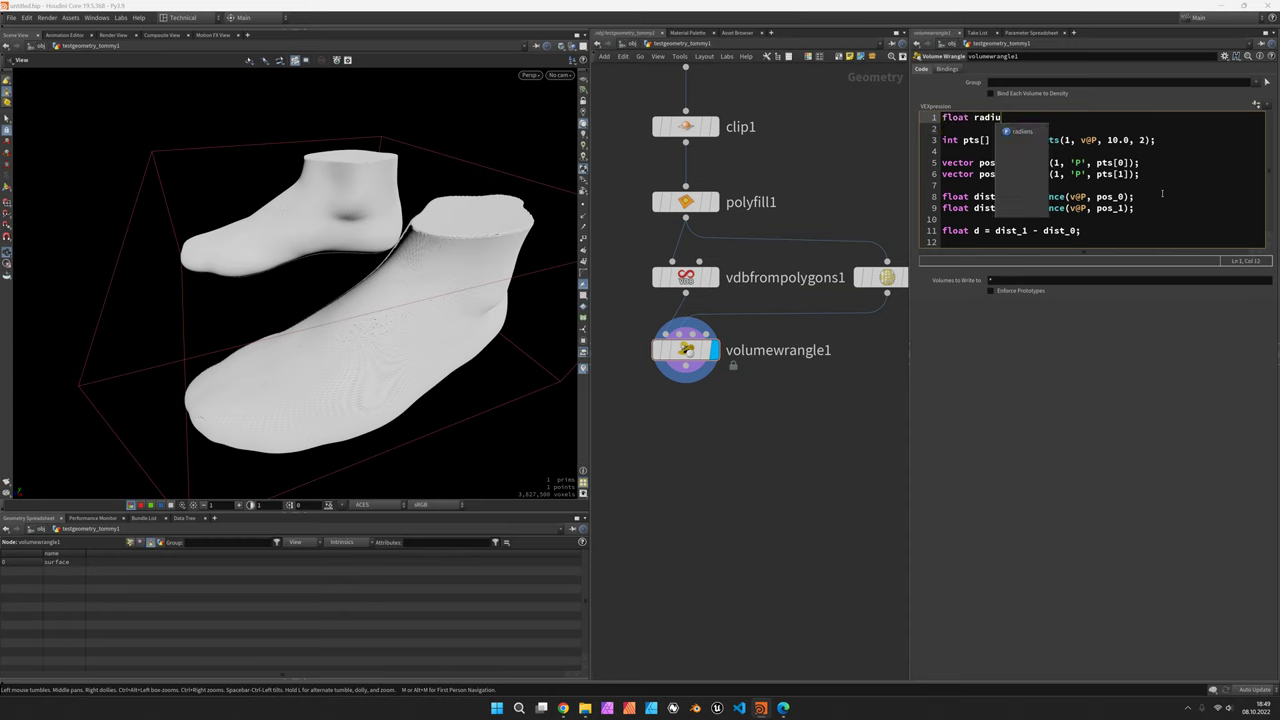
{"action": "type", "text": "s = chf();"}
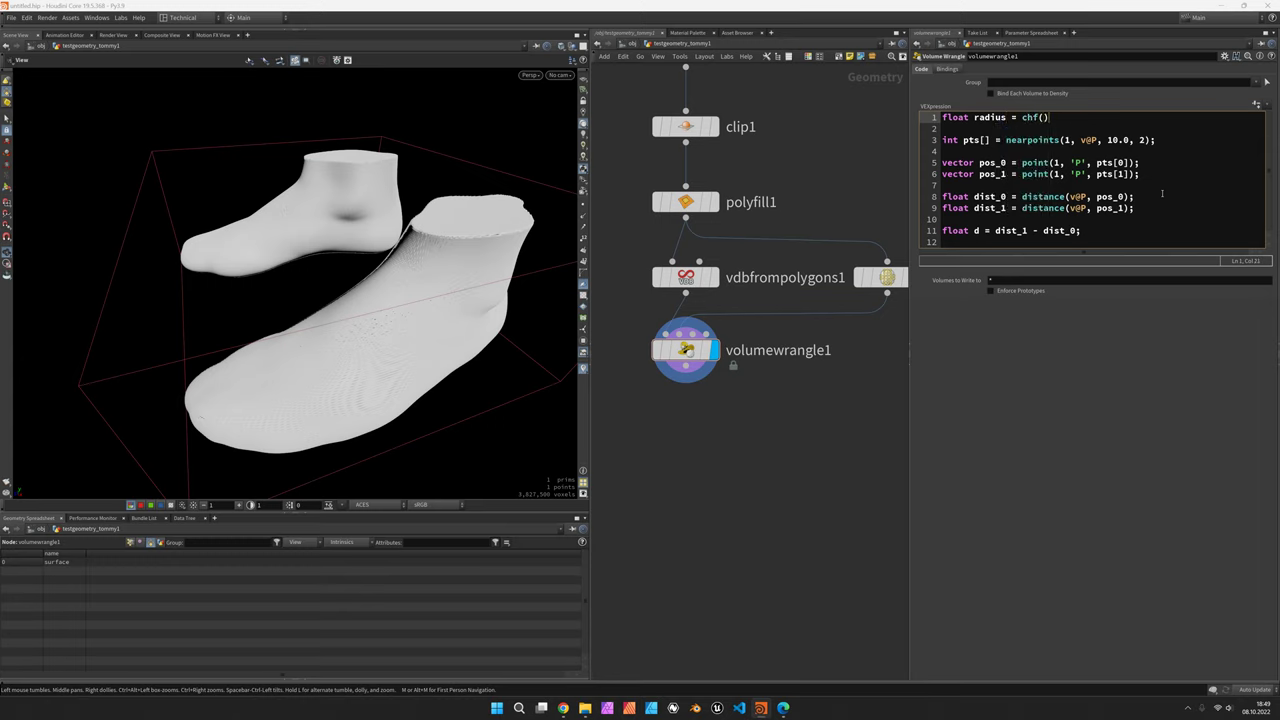
{"action": "key", "text": "Left"}
{"action": "type", "text": "'rafi"}
{"action": "key", "text": "BackSpace"}
{"action": "key", "text": "BackSpace"}
{"action": "type", "text": "dius"}
Create the Radius spare parameter, add f@surface = d - radius;, and apply the code.
{"action": "left_click", "coordinate": [1257, 104]}
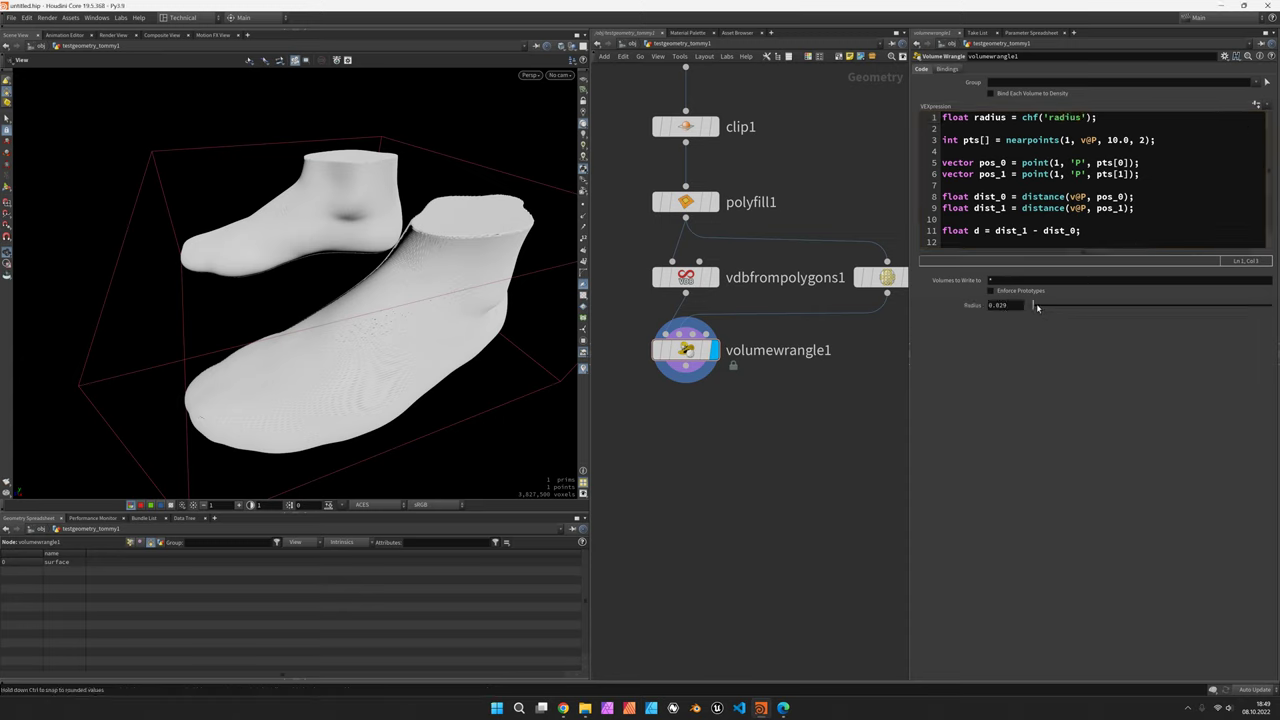
{"action": "left_click_drag", "start_coordinate": [1037, 307], "coordinate": [1033, 307]}
{"action": "left_click", "coordinate": [1112, 241]}
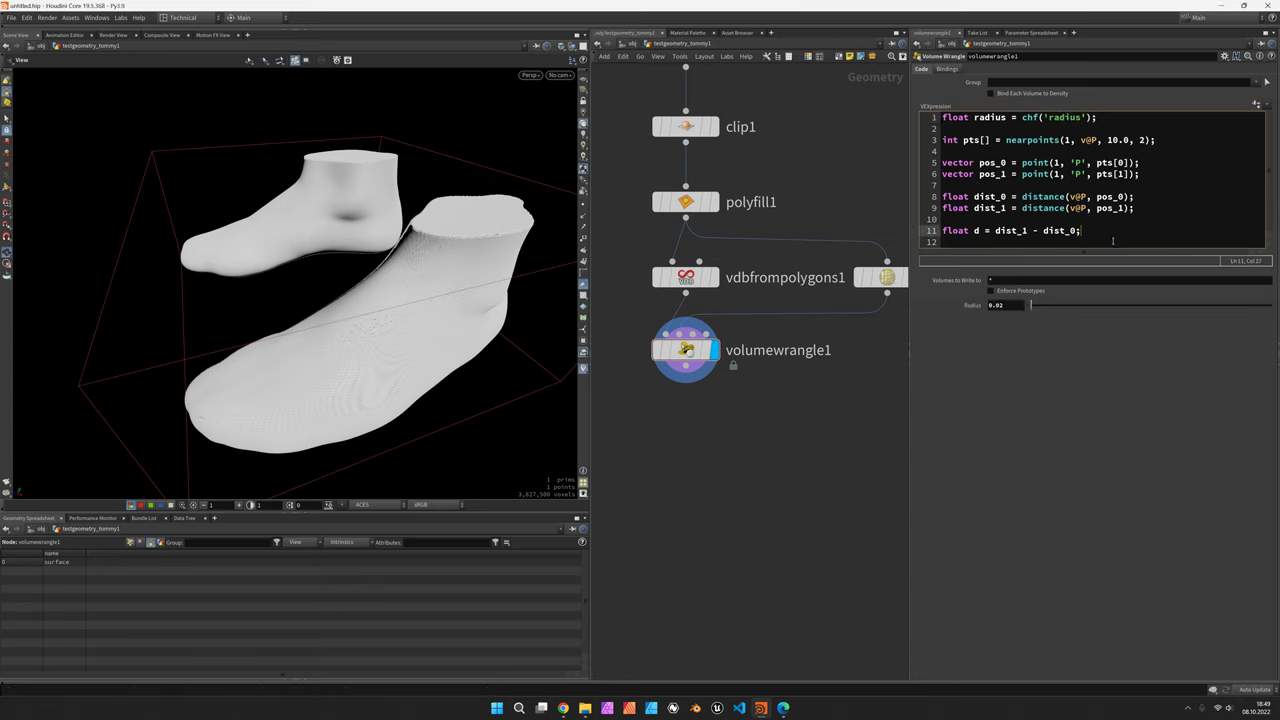
{"action": "key", "text": "Return"}
{"action": "type", "text": "f@surf"}
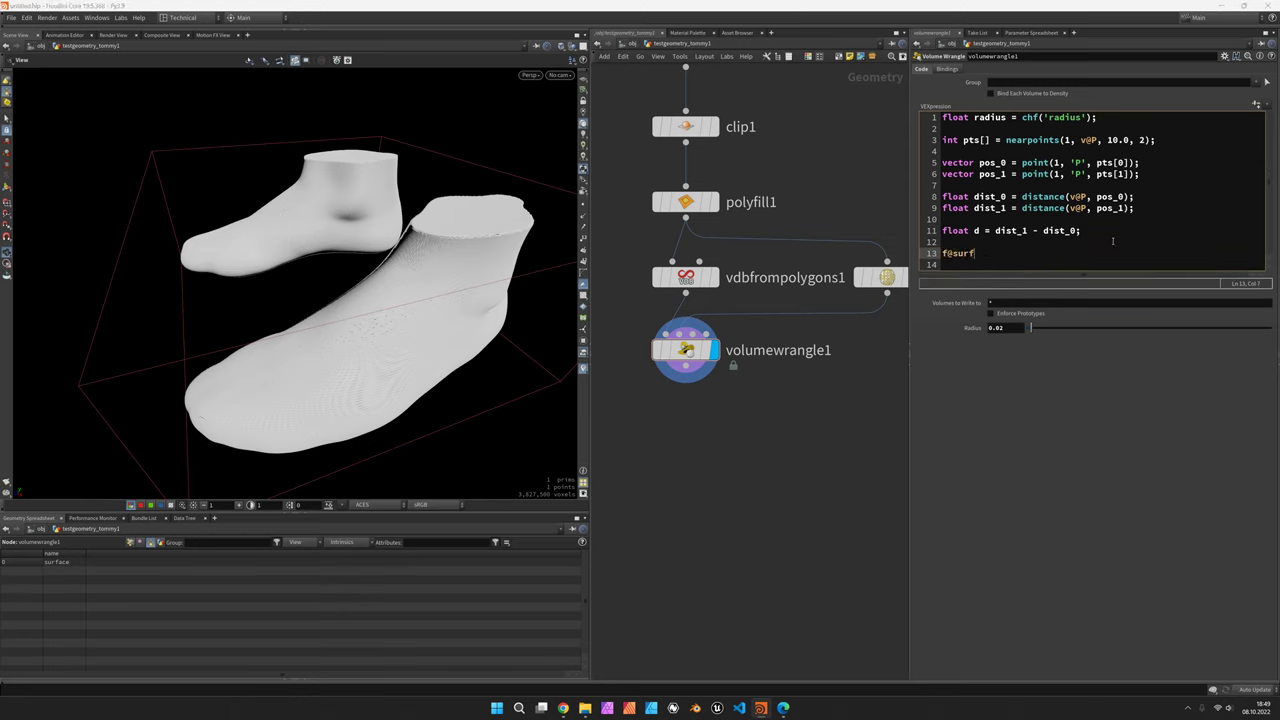
{"action": "type", "text": "ace = d - radius;"}
{"action": "key", "text": "ctrl+Return"}
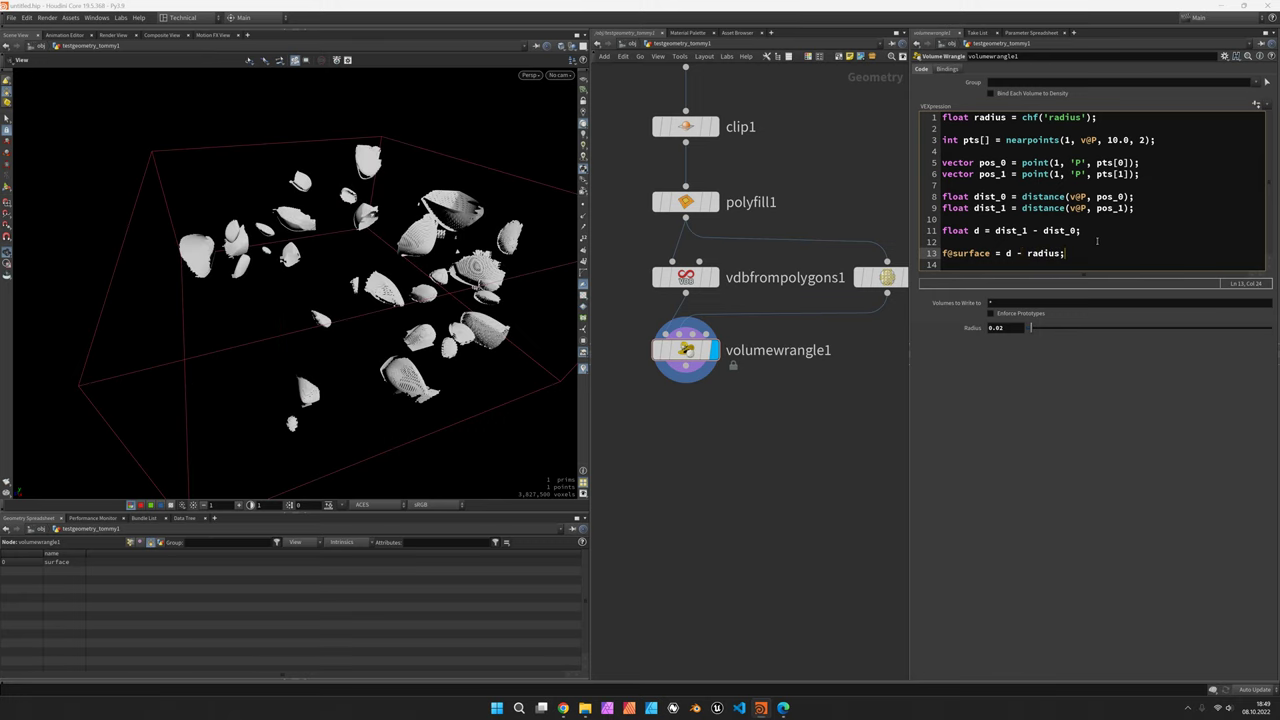
Set Radius to 0.01 and change the surface line to max(d - radius, f@surface).
{"action": "type", "text": "0.01"}
{"action": "key", "text": "Return"}
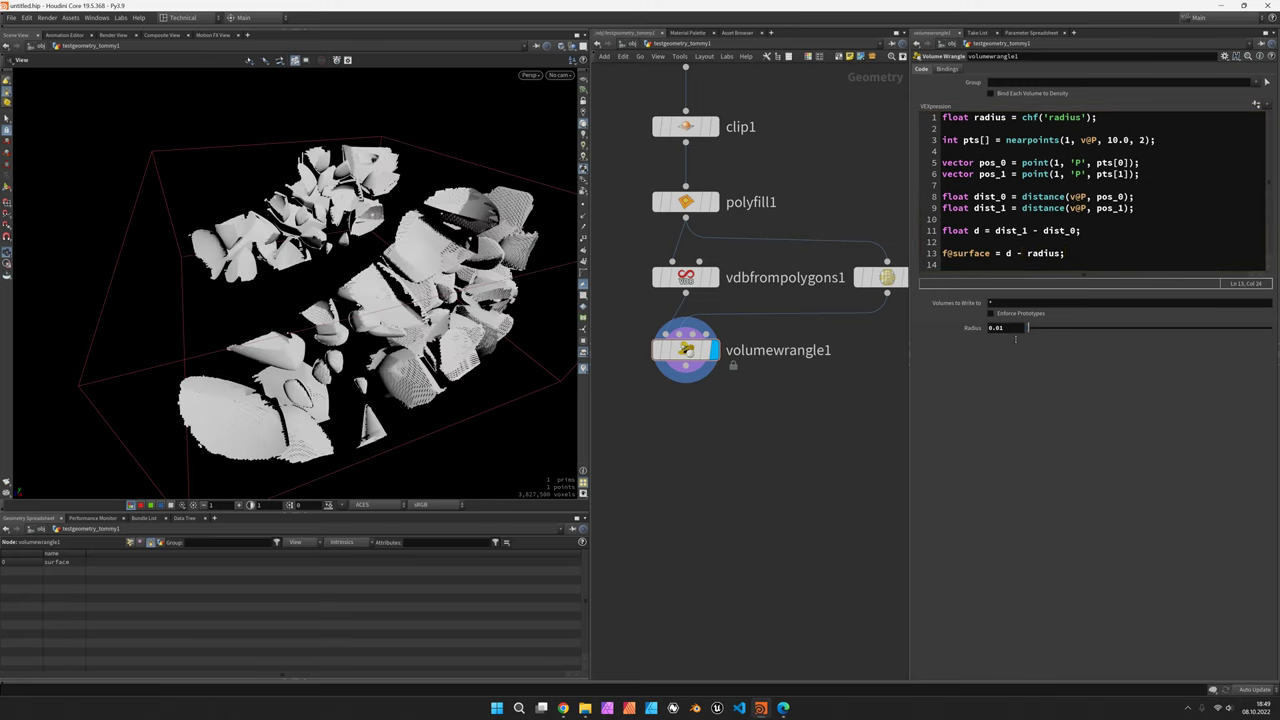
{"action": "left_click_drag", "start_coordinate": [435, 308], "coordinate": [345, 252]}
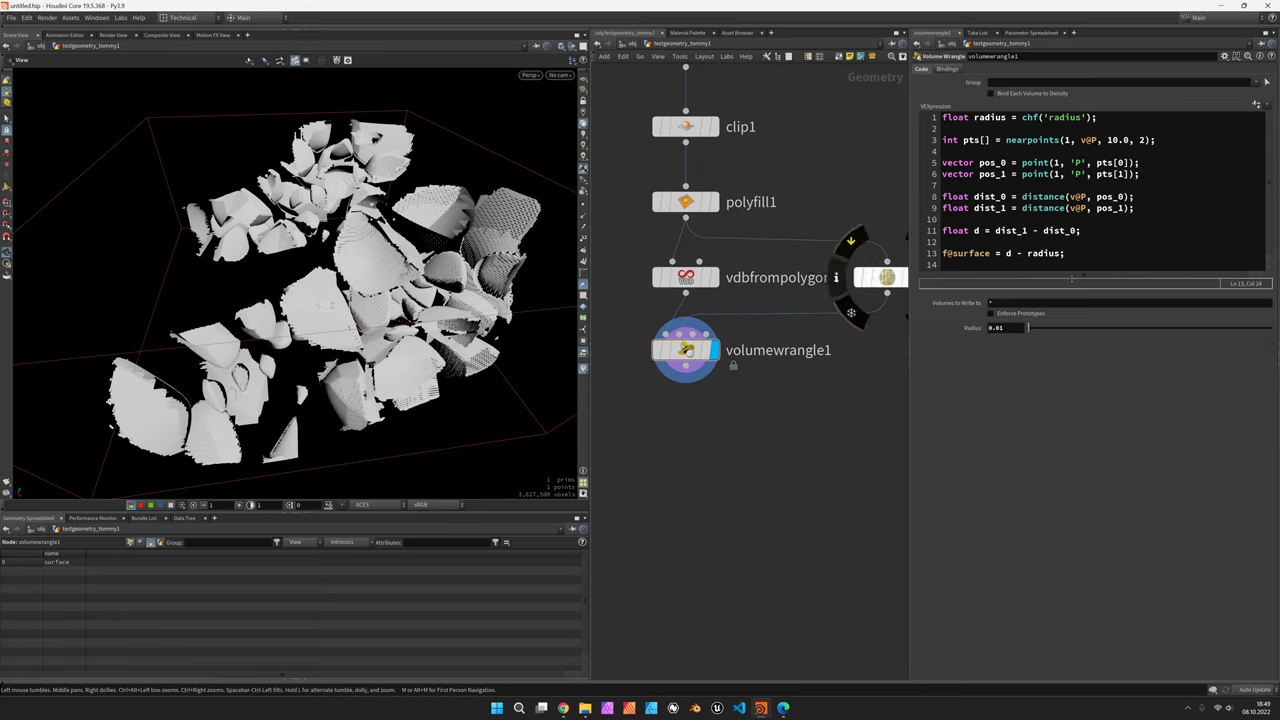
{"action": "left_click", "coordinate": [1010, 259]}
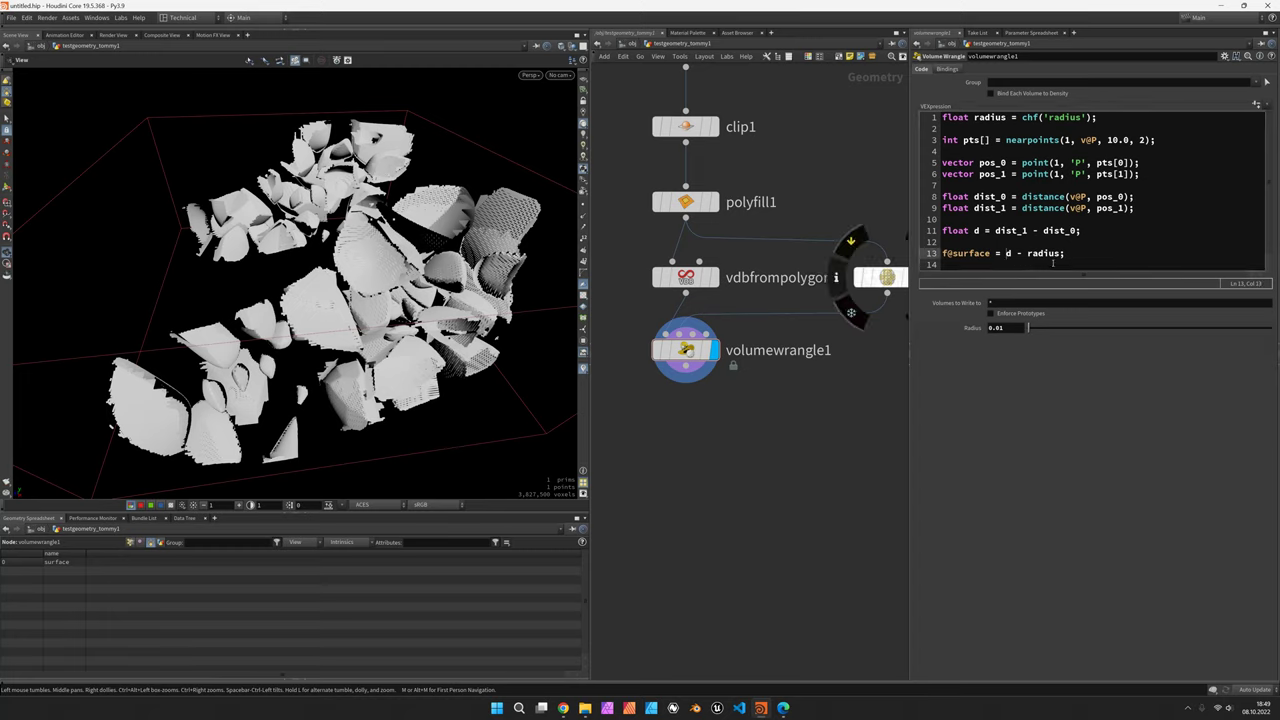
{"action": "type", "text": "max(d - radius"}
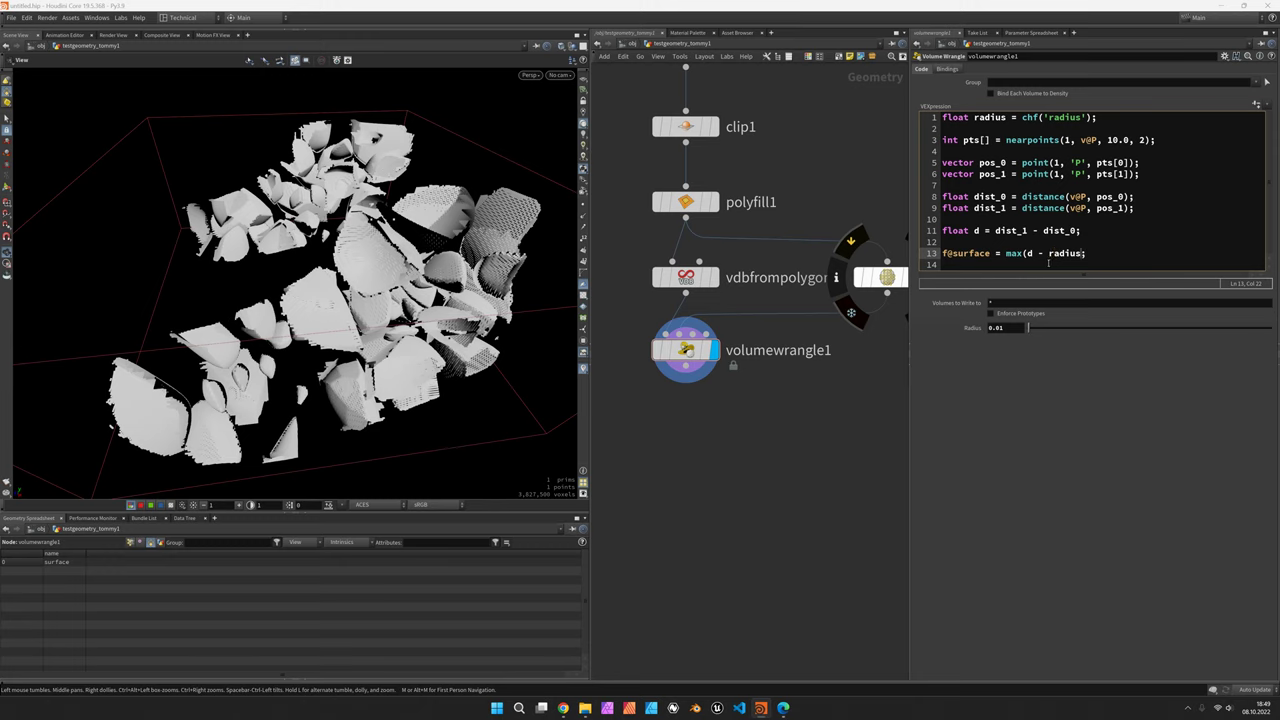
{"action": "type", "text": ", f@surface)"}
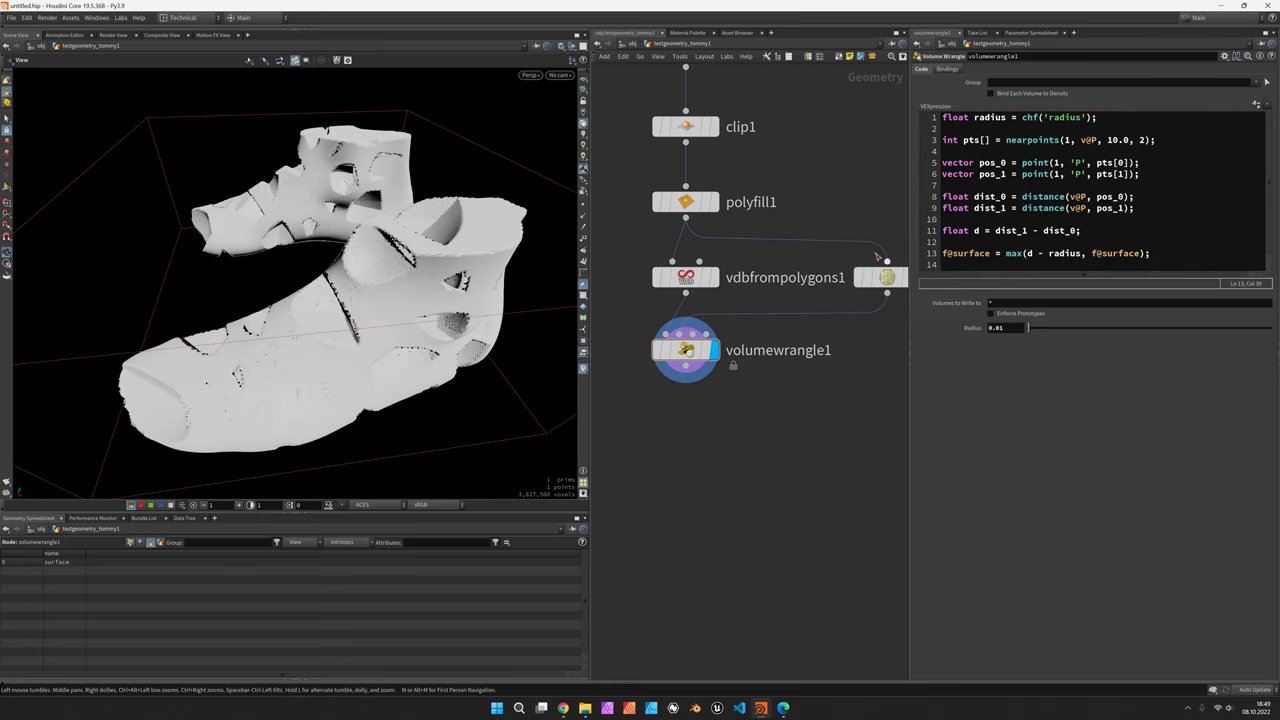
{"action": "mouse_move", "coordinate": [413, 330]}
{"action": "left_mouse_down"}
{"action": "mouse_move", "coordinate": [385, 325]}
{"action": "mouse_move", "coordinate": [405, 300]}
{"action": "mouse_move", "coordinate": [430, 315]}
{"action": "left_mouse_up"}
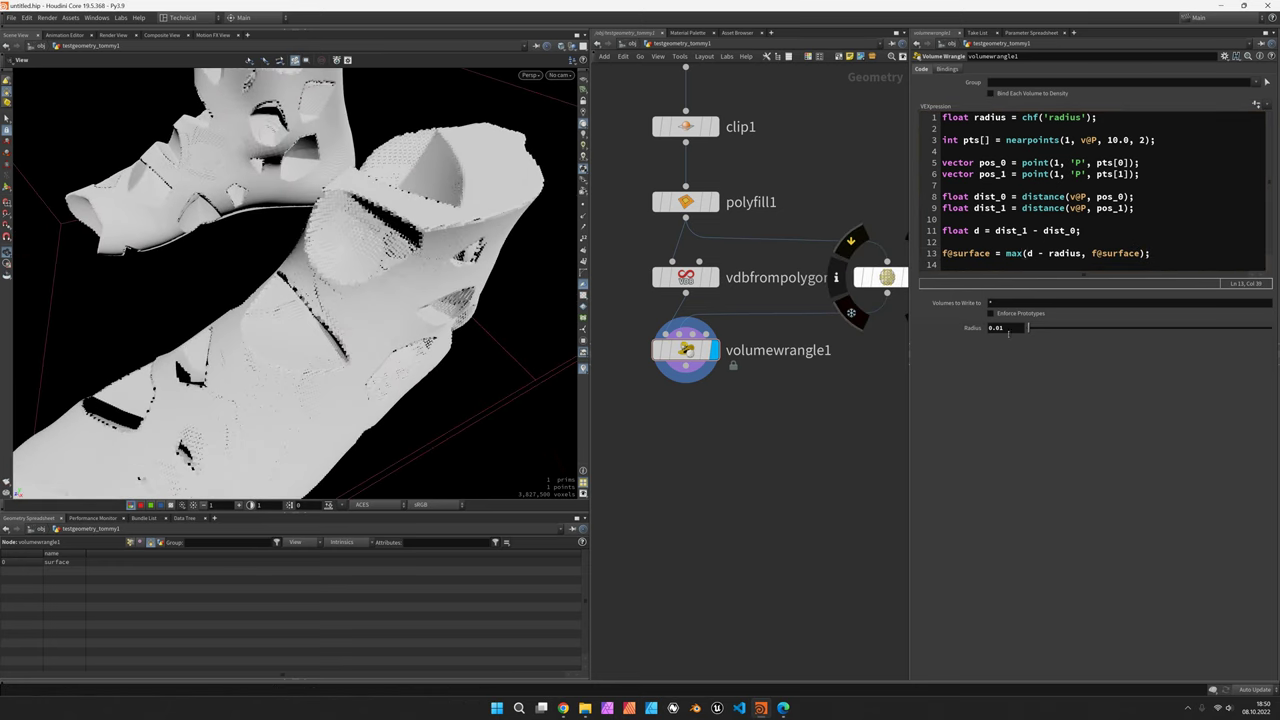
Thin the lattice walls by lowering Radius to 0.003.
{"action": "left_click", "coordinate": [1006, 331]}
{"action": "type", "text": "05"}
{"action": "key", "text": "Return"}
{"action": "left_click_drag", "start_coordinate": [1022, 330], "coordinate": [1019, 330]}
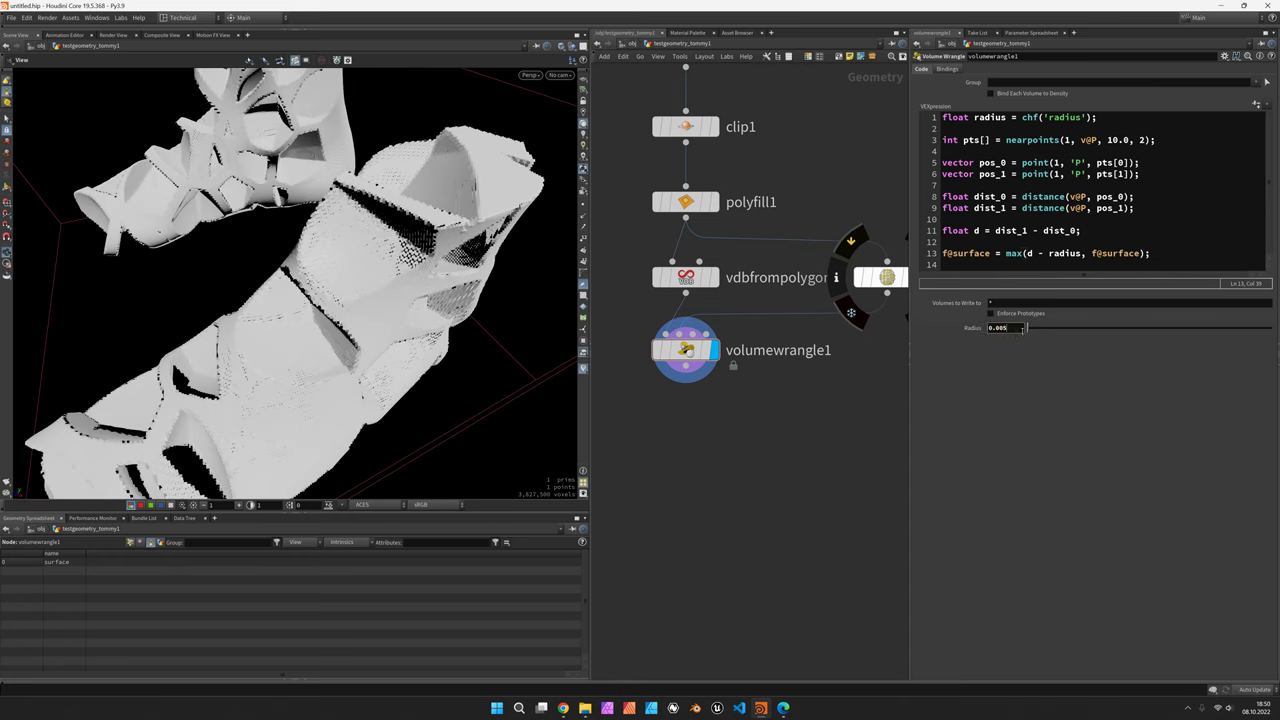
{"action": "mouse_move", "coordinate": [430, 300]}
{"action": "left_mouse_down"}
{"action": "mouse_move", "coordinate": [362, 311]}
{"action": "mouse_move", "coordinate": [413, 283]}
{"action": "left_mouse_up"}
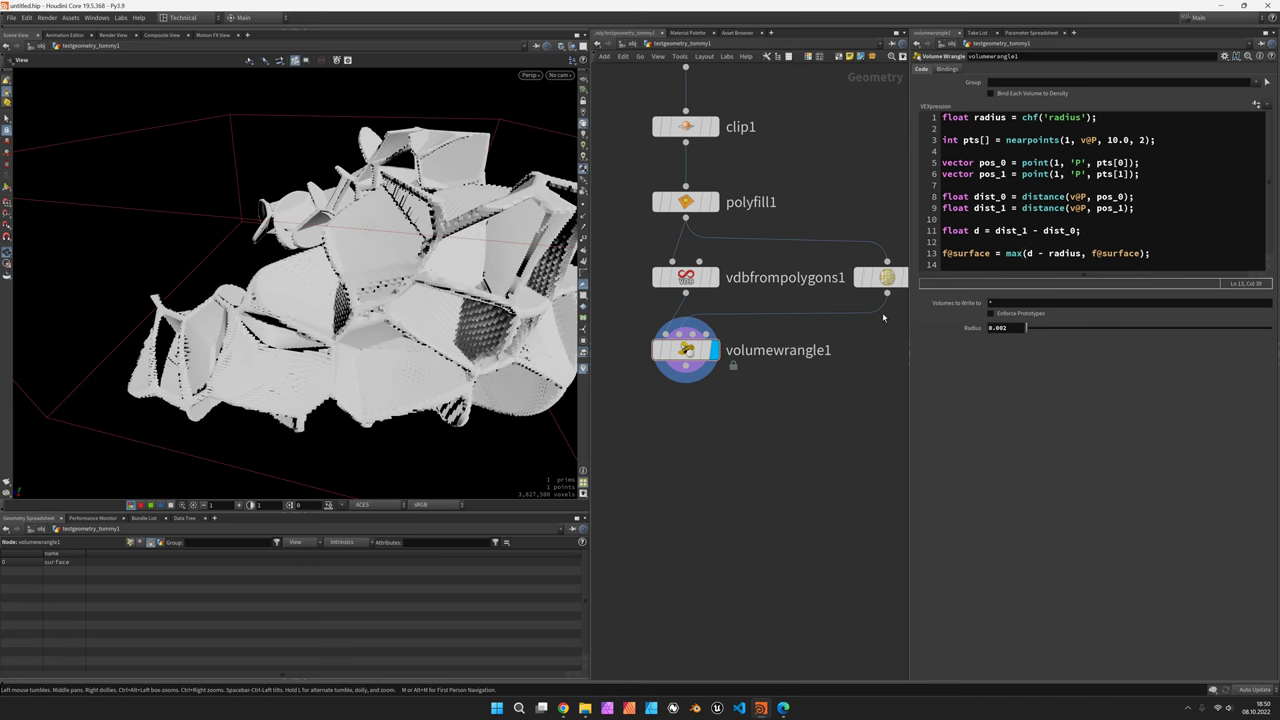
{"action": "left_click_drag", "start_coordinate": [560, 310], "coordinate": [537, 298]}
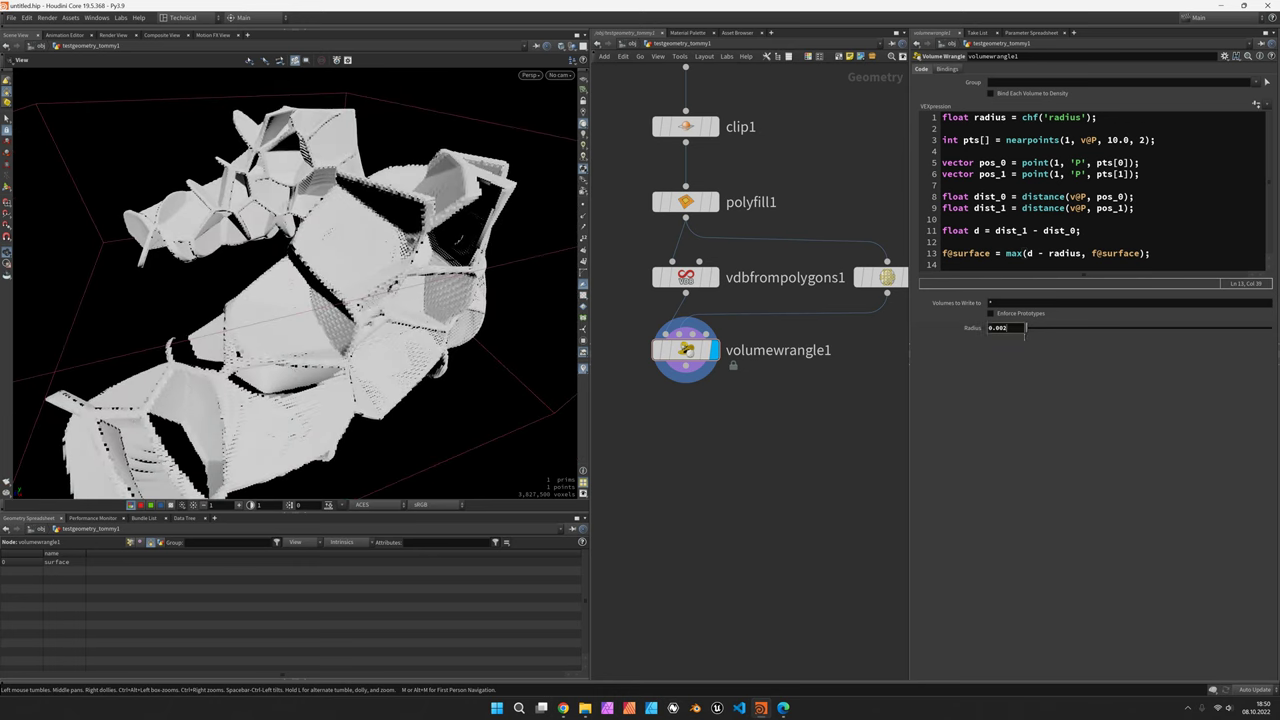
{"action": "key", "text": "Return"}
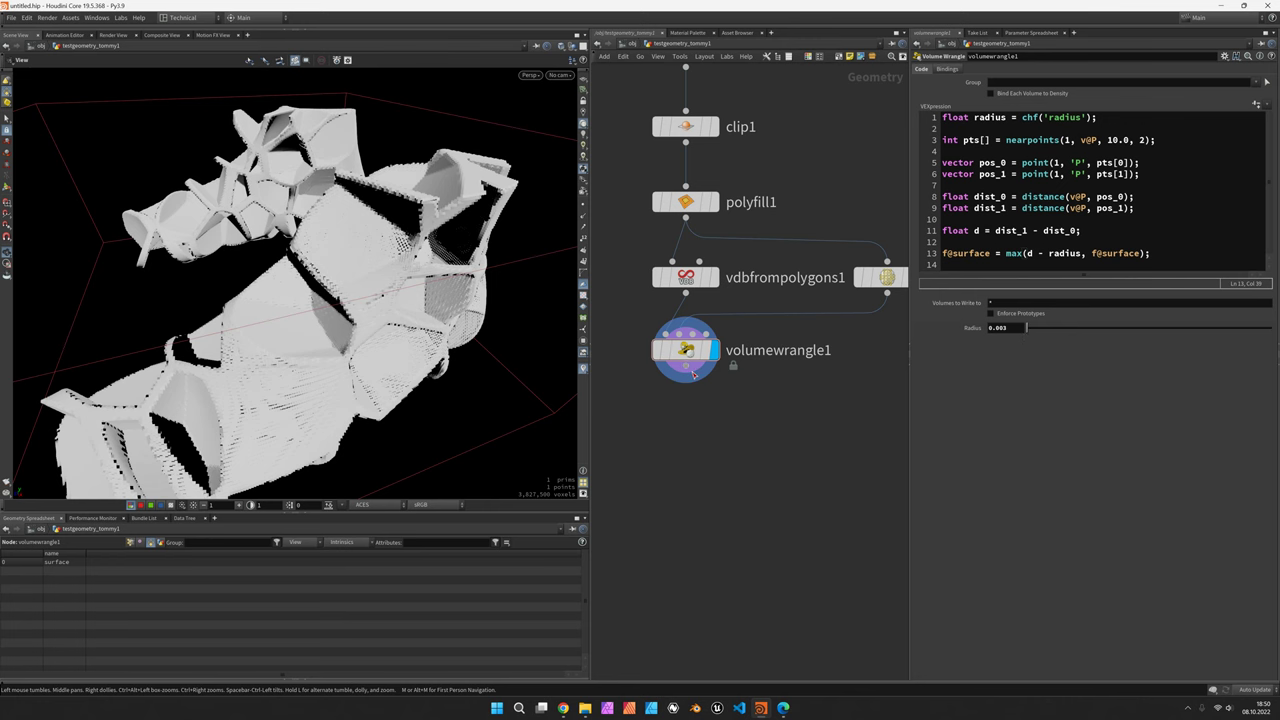
{"action": "key", "text": "Tab"}
Add a Convert VDB node after volumewrangle1 with Convert To set to Polygons.
{"action": "type", "text": "cvdb"}
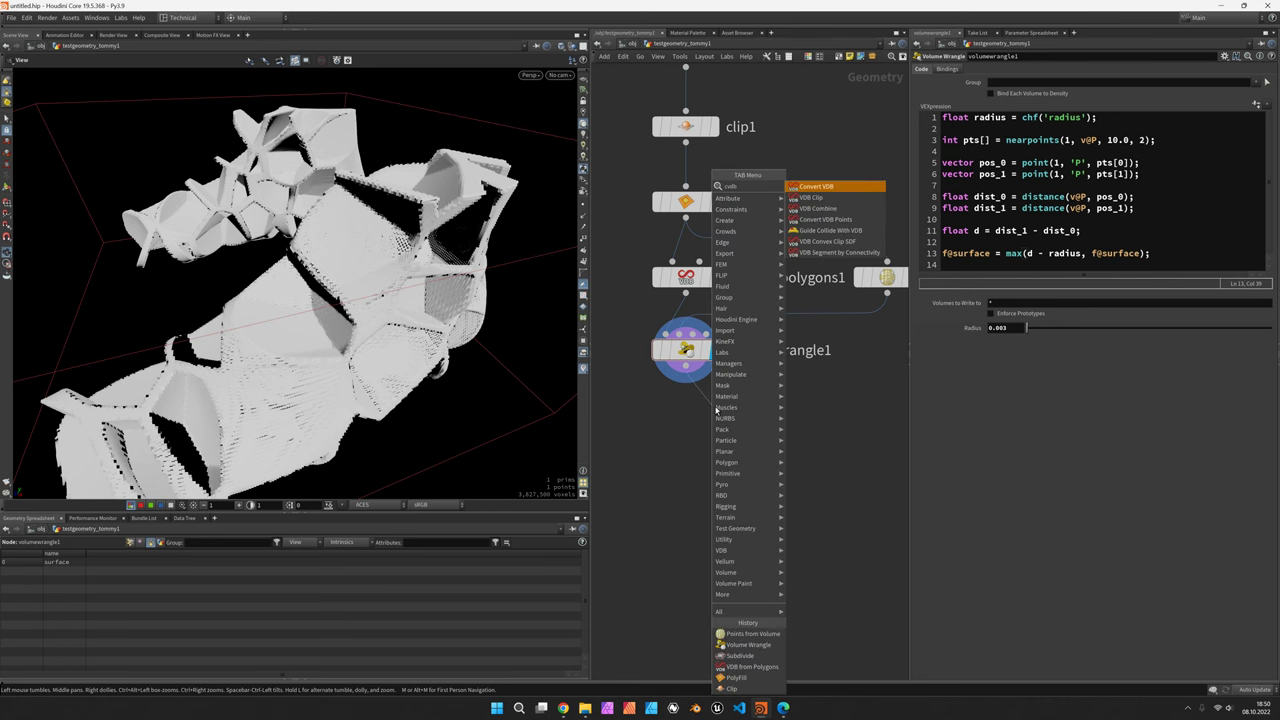
{"action": "key", "text": "Return"}
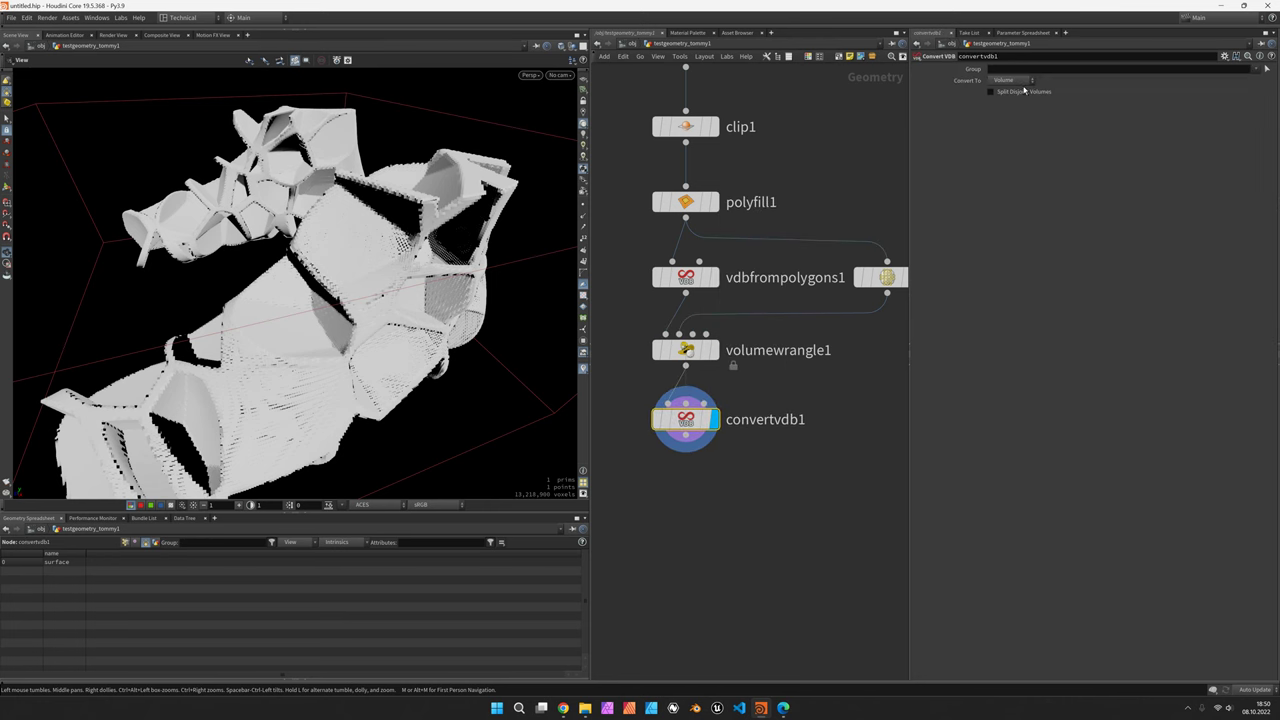
{"action": "left_click", "coordinate": [1010, 80]}
{"action": "left_click", "coordinate": [1008, 92]}
{"action": "left_click_drag", "start_coordinate": [407, 278], "coordinate": [340, 300]}
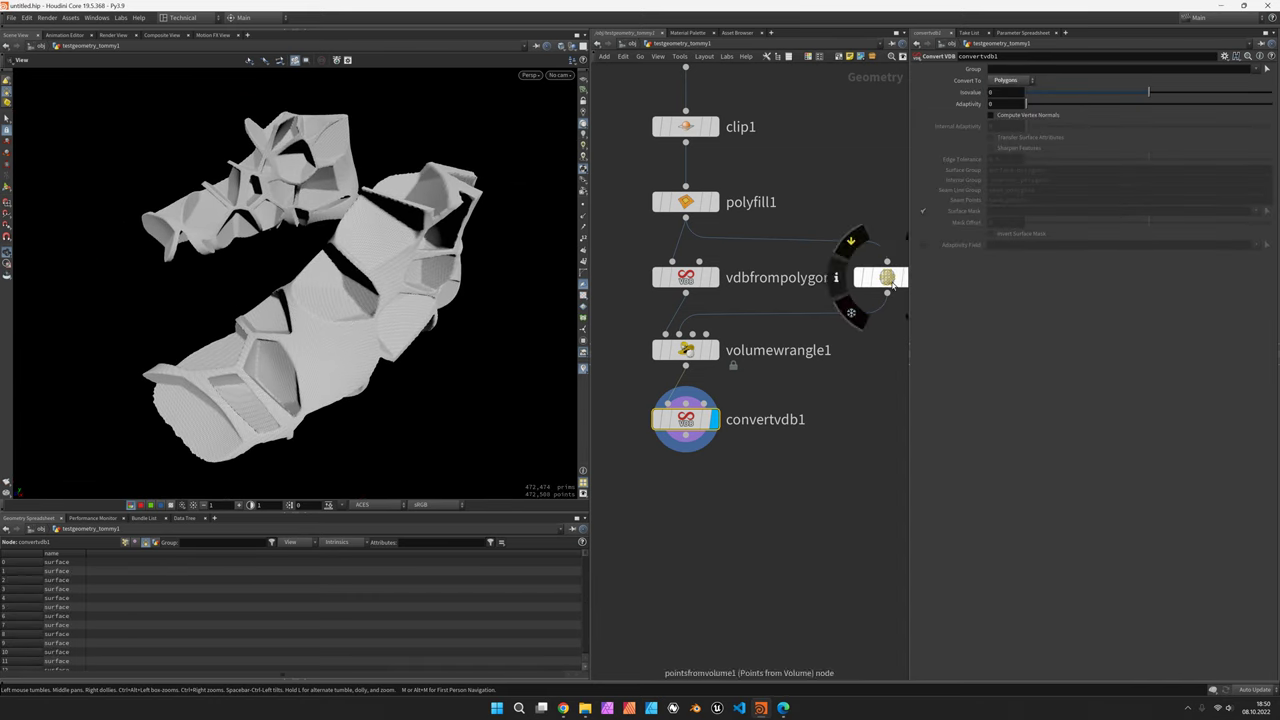
Nudge the pointsfromvolume Jitter Seed to reshuffle the Voronoi cells.
{"action": "left_click", "coordinate": [882, 277]}
{"action": "mouse_move", "coordinate": [1106, 155]}
{"action": "left_mouse_down"}
{"action": "mouse_move", "coordinate": [1070, 163]}
{"action": "mouse_move", "coordinate": [1112, 153]}
{"action": "mouse_move", "coordinate": [1090, 154]}
{"action": "mouse_move", "coordinate": [1101, 159]}
{"action": "left_mouse_up"}
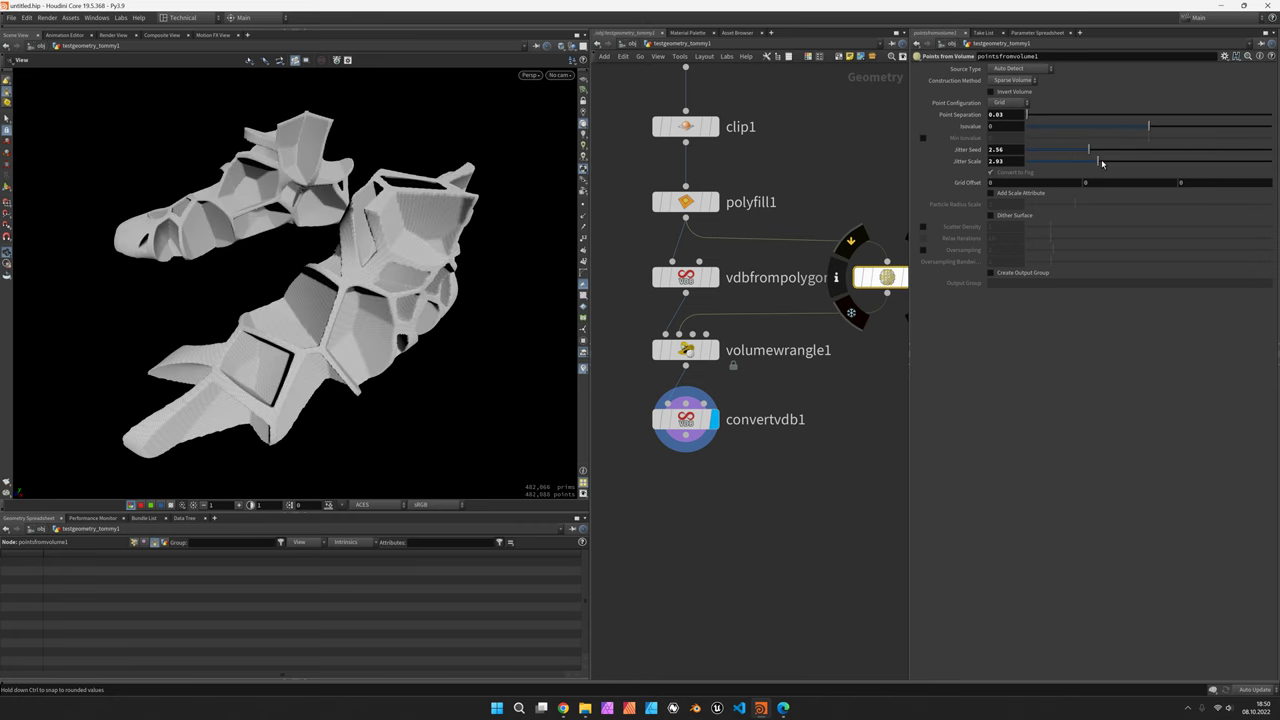
{"action": "scroll", "coordinate": [323, 344], "scroll_direction": "up", "scroll_amount": 5}
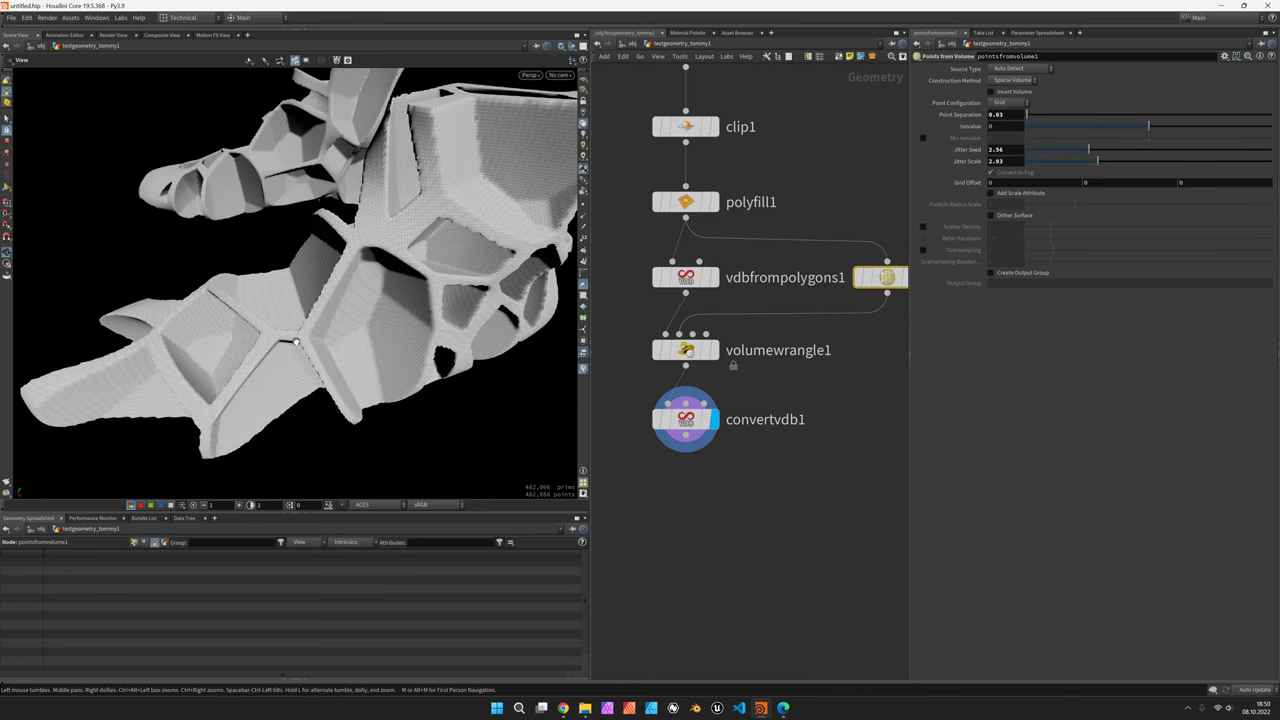
Insert a VDB Smooth SDF node between volumewrangle1 and convertvdb1.
{"action": "mouse_move", "coordinate": [685, 422]}
{"action": "left_click_drag", "start_coordinate": [685, 422], "coordinate": [685, 470]}
{"action": "key", "text": "Tab"}
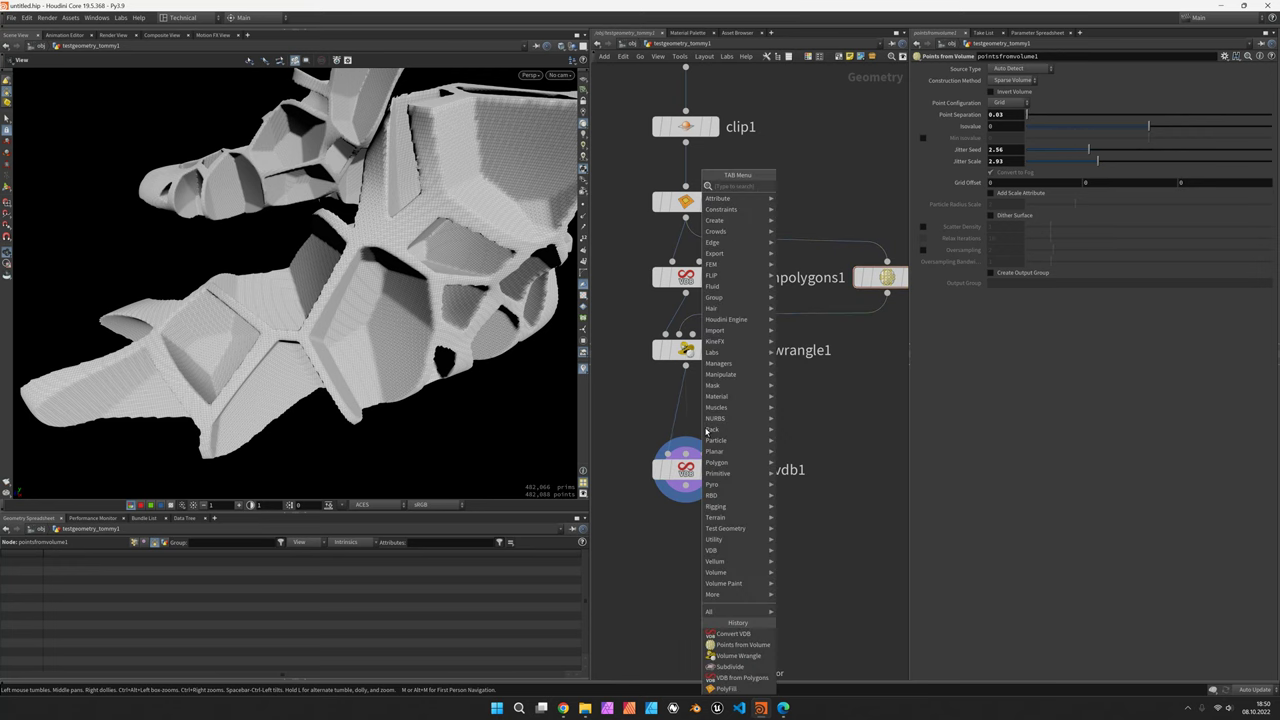
{"action": "type", "text": "vdbs"}
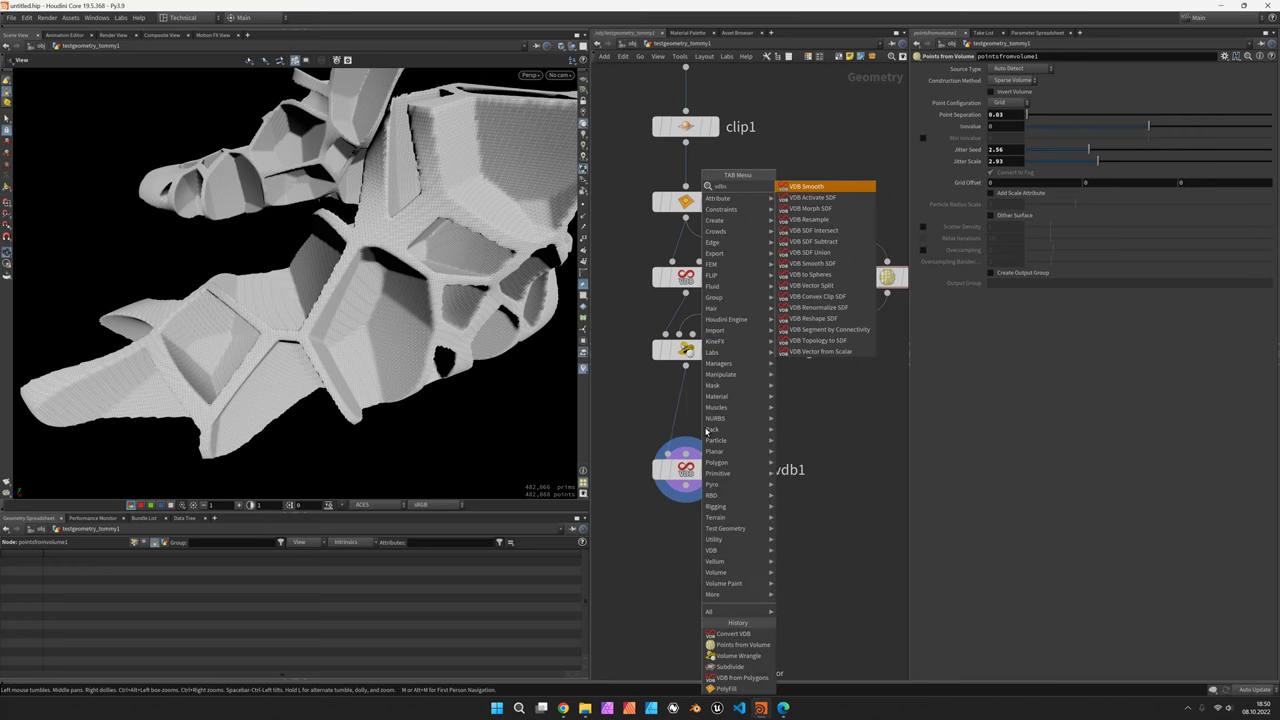
{"action": "type", "text": "sdf"}
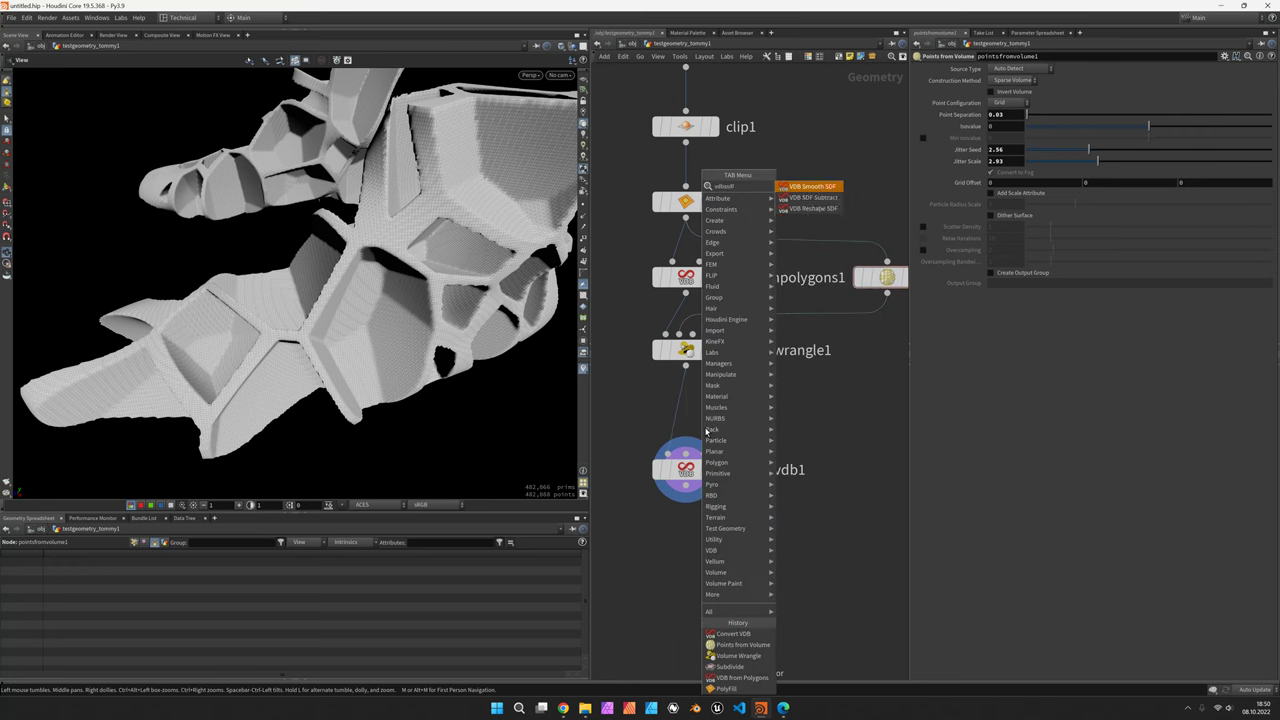
{"action": "key", "text": "Return"}
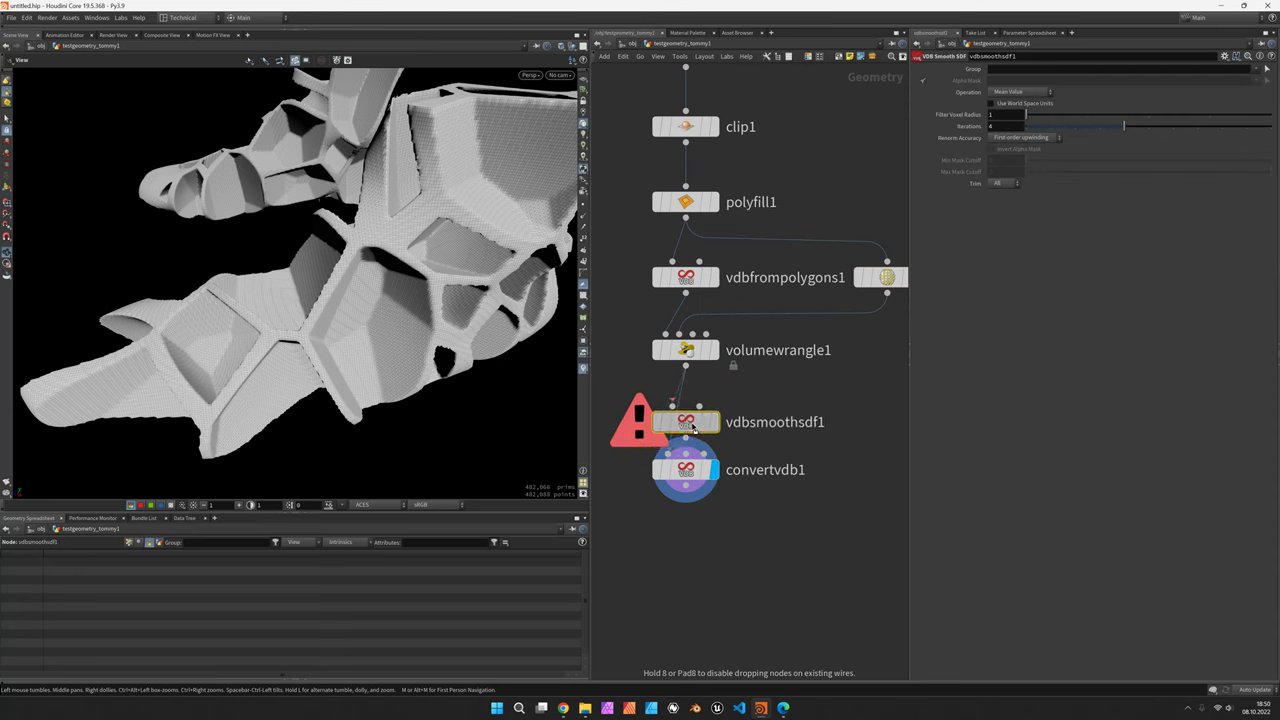
{"action": "left_click", "coordinate": [687, 423]}
Keep Filter Voxel Radius at 1 and set smoothing Iterations to 3.
{"action": "left_click", "coordinate": [1013, 129]}
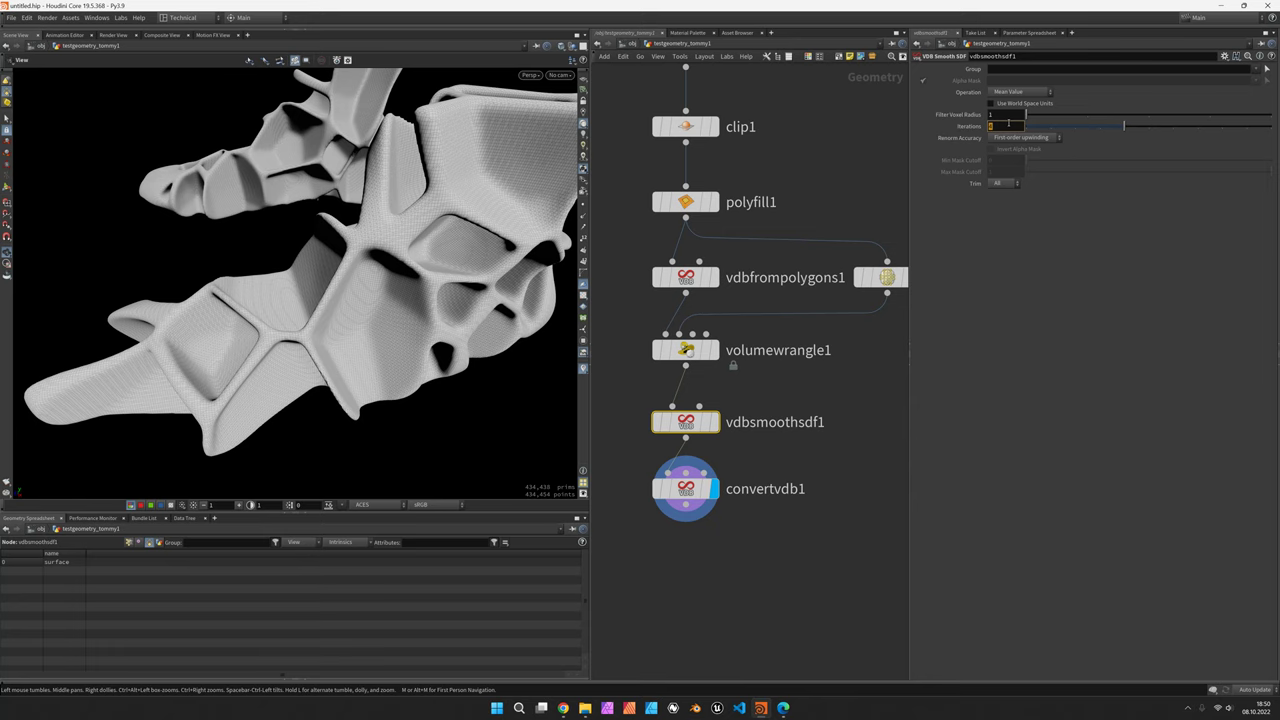
{"action": "key", "text": "shift+Tab"}
{"action": "type", "text": "2"}
{"action": "key", "text": "Return"}
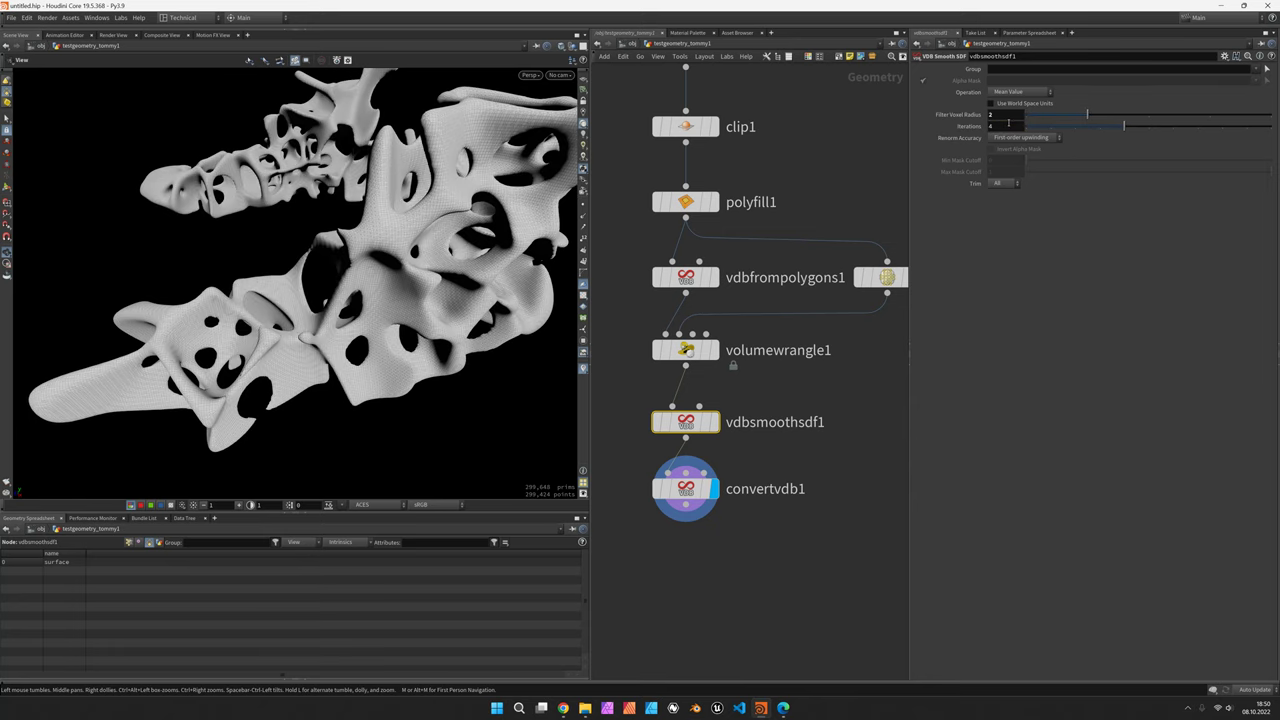
{"action": "key", "text": "ctrl+z"}
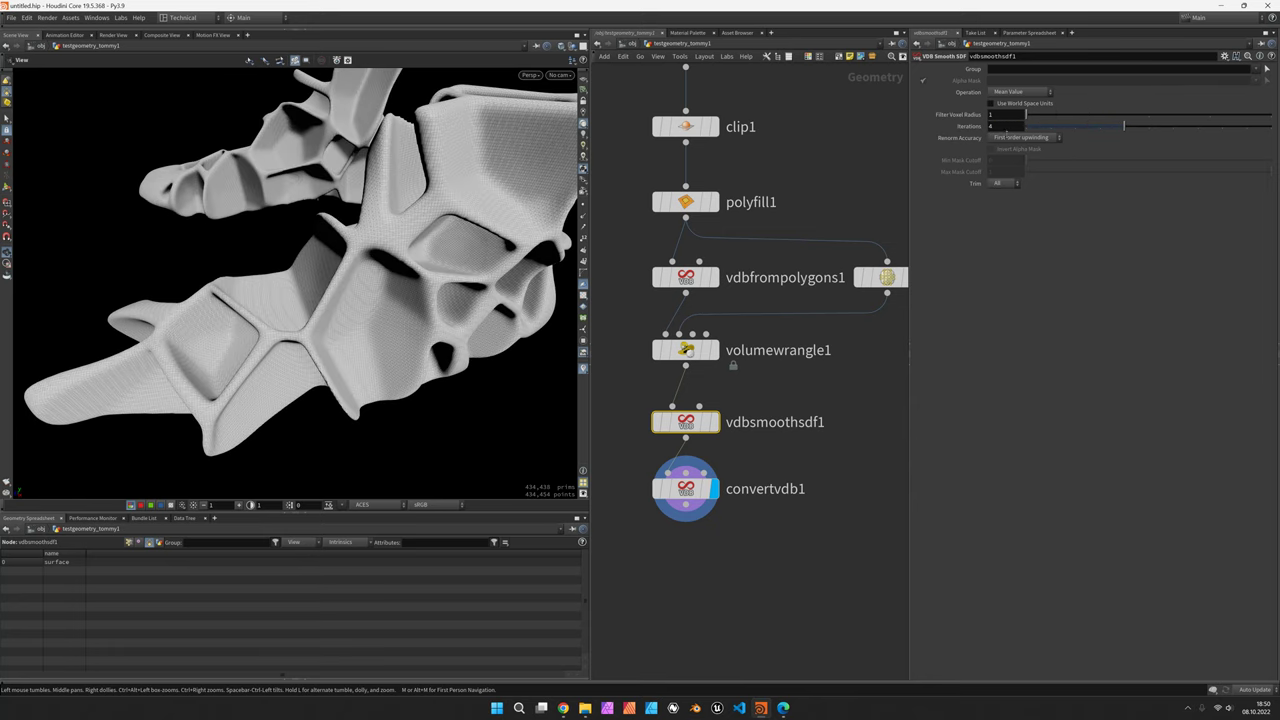
{"action": "left_click", "coordinate": [1007, 127]}
{"action": "type", "text": "2"}
{"action": "key", "text": "Return"}
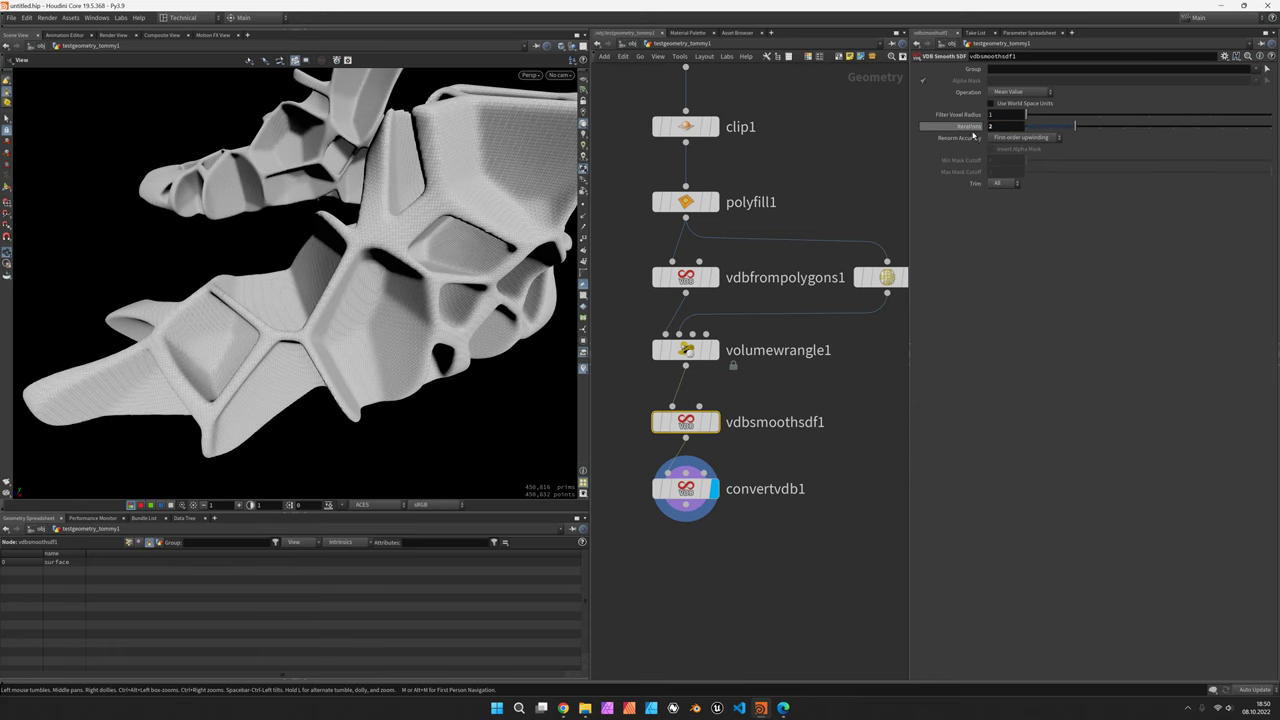
{"action": "left_click", "coordinate": [1015, 130]}
{"action": "type", "text": "3"}
{"action": "key", "text": "Return"}
Set volumewrangle1's Radius to 0.004.
{"action": "left_click", "coordinate": [686, 348]}
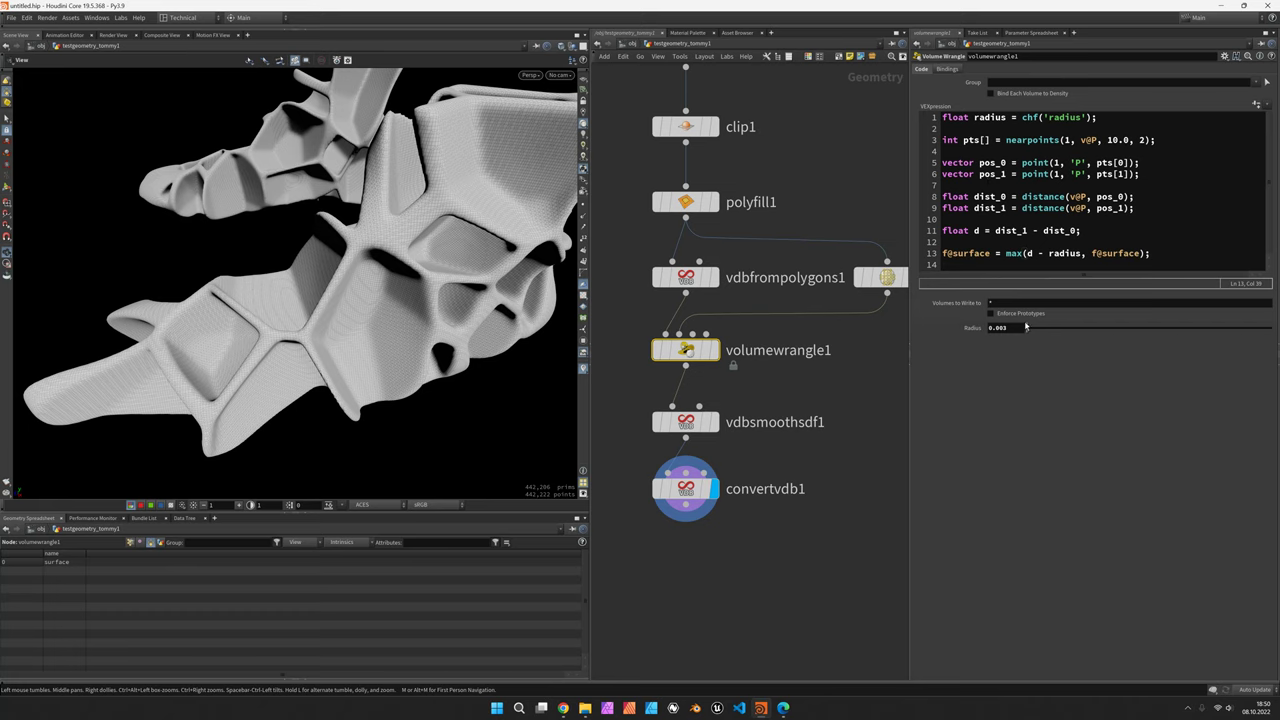
{"action": "left_click_drag", "start_coordinate": [1008, 337], "coordinate": [1016, 335]}
{"action": "type", "text": "5"}
{"action": "key", "text": "Return"}
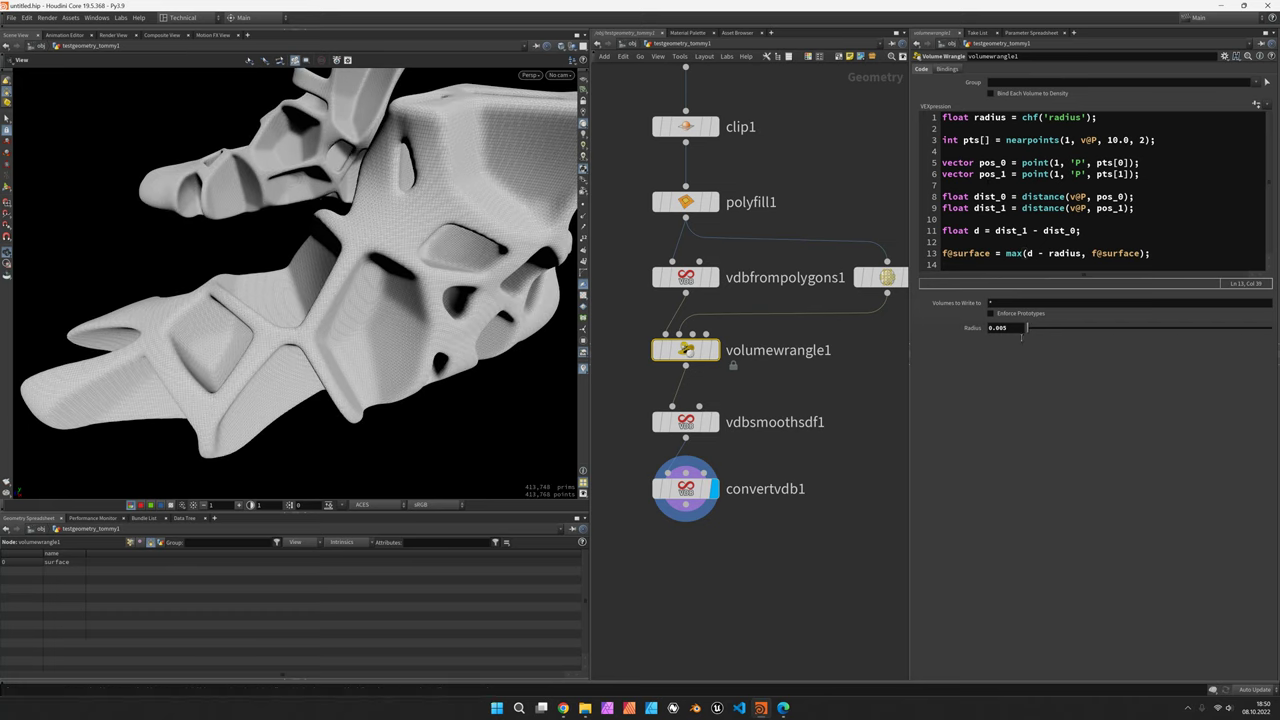
{"action": "left_click", "coordinate": [1020, 332]}
{"action": "key", "text": "Return"}
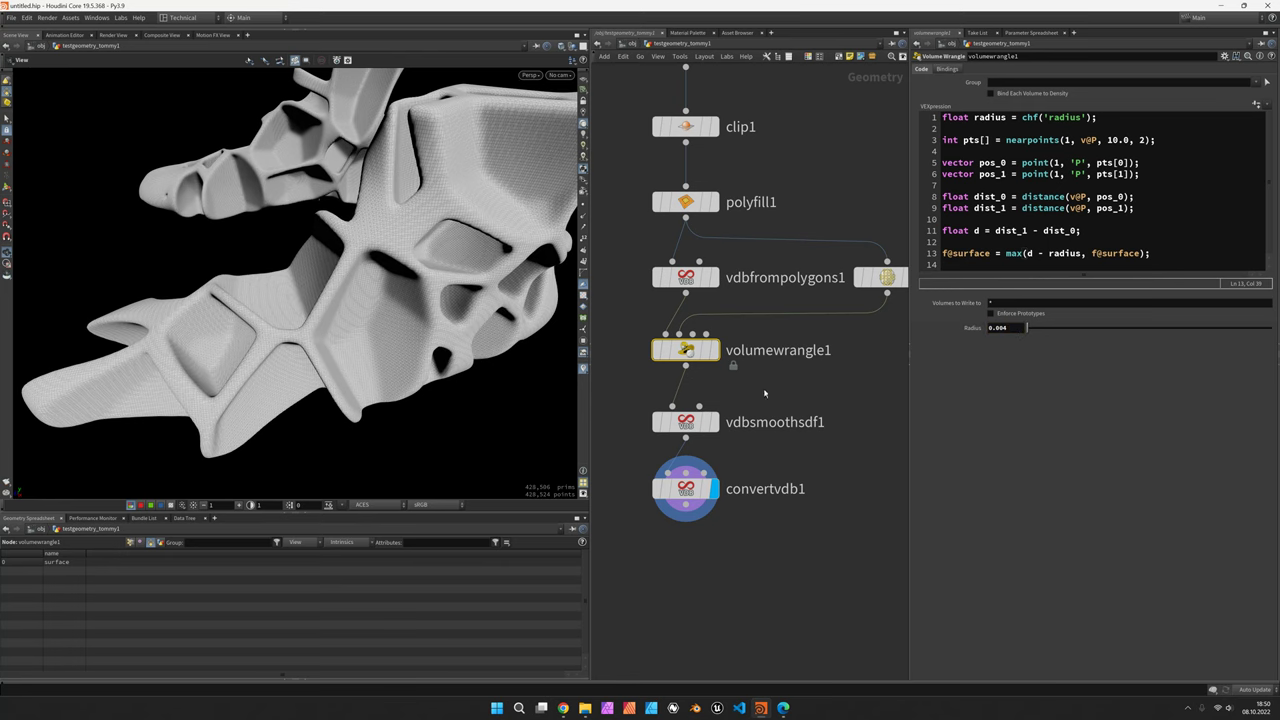
Copy volumewrangle1 to volumewrangle2, replace max with min, and display it.
{"action": "scroll", "coordinate": [727, 368], "scroll_direction": "down", "scroll_amount": 2}
{"action": "left_click_drag", "start_coordinate": [663, 320], "coordinate": [827, 320], "text": "alt"}
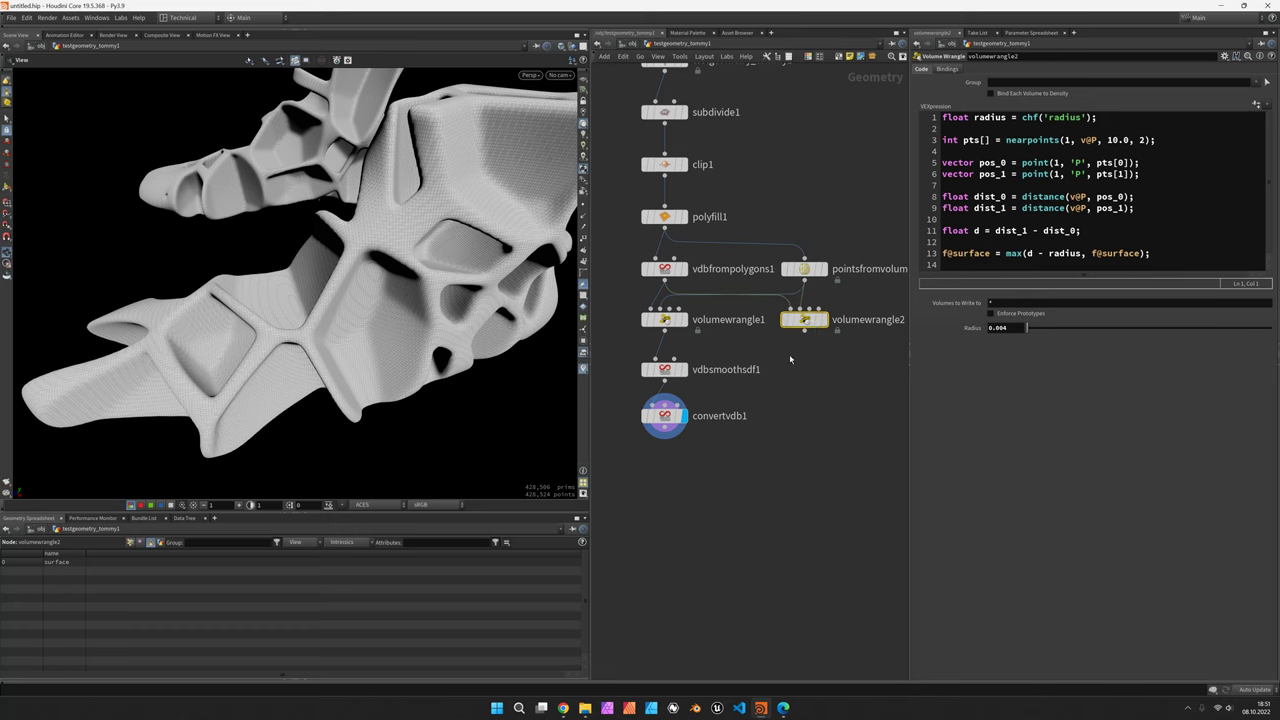
{"action": "double_click", "coordinate": [1014, 253]}
{"action": "type", "text": "min"}
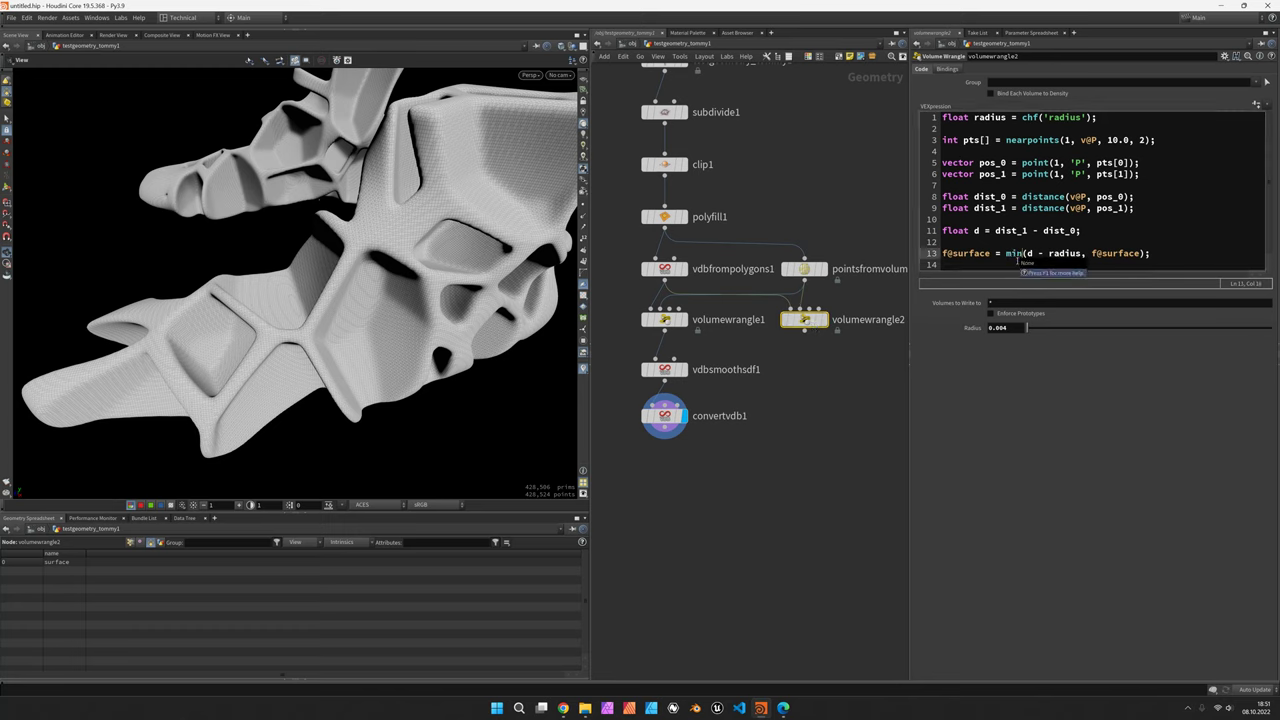
{"action": "left_click", "coordinate": [826, 320]}
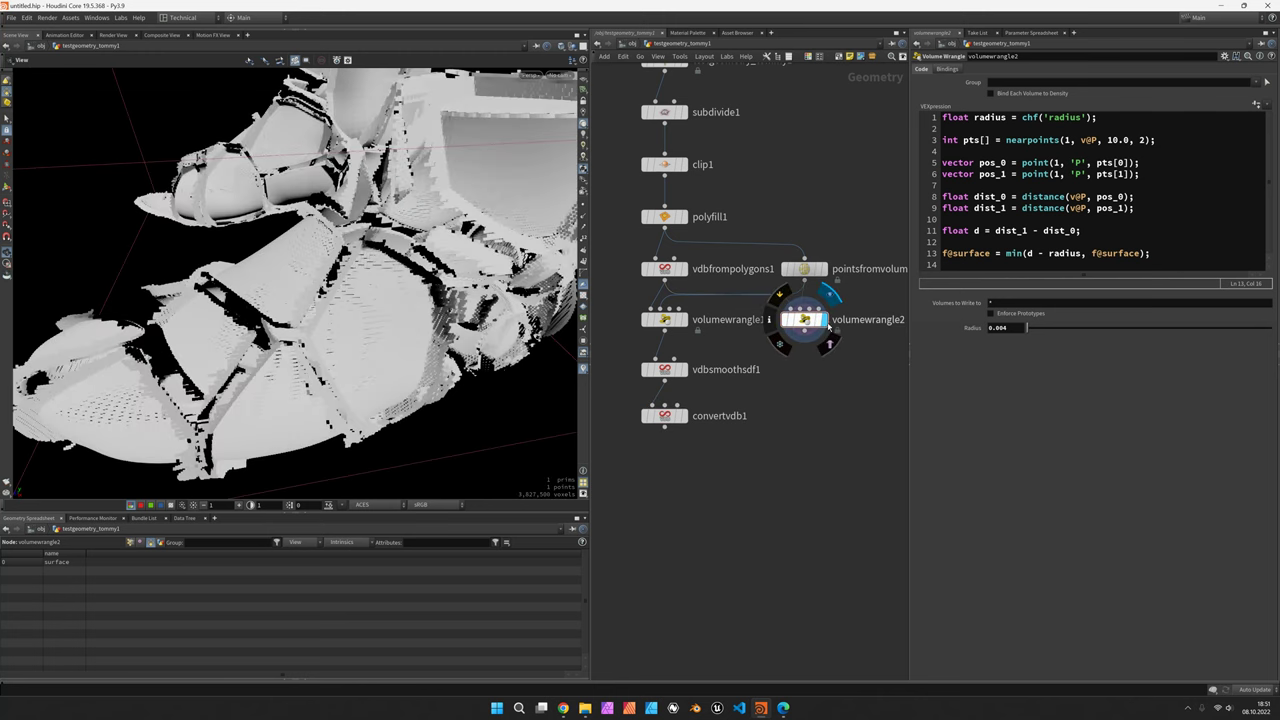
{"action": "key", "text": "h"}
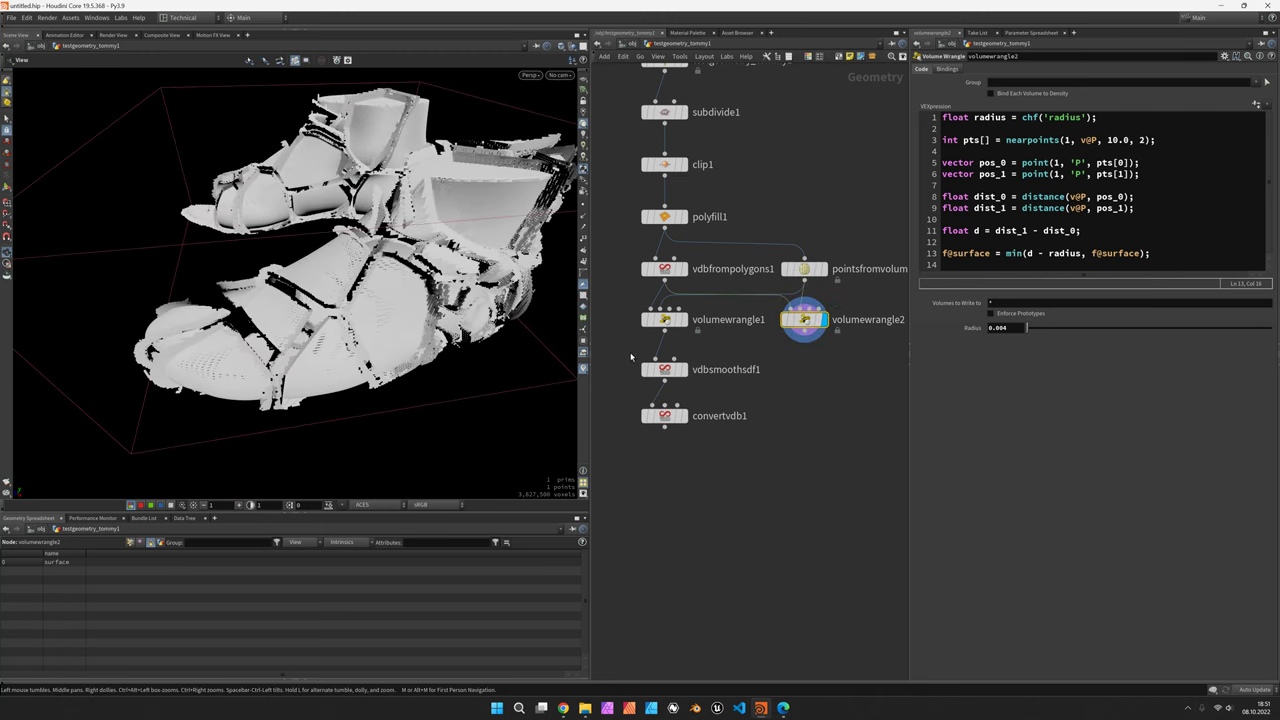
{"action": "left_click_drag", "start_coordinate": [630, 356], "coordinate": [700, 482]}
Add merge1 before vdbsmoothsdf1, combining volumewrangle1 and volumewrangle2.
{"action": "left_click_drag", "start_coordinate": [664, 369], "coordinate": [664, 429]}
{"action": "key", "text": "Tab"}
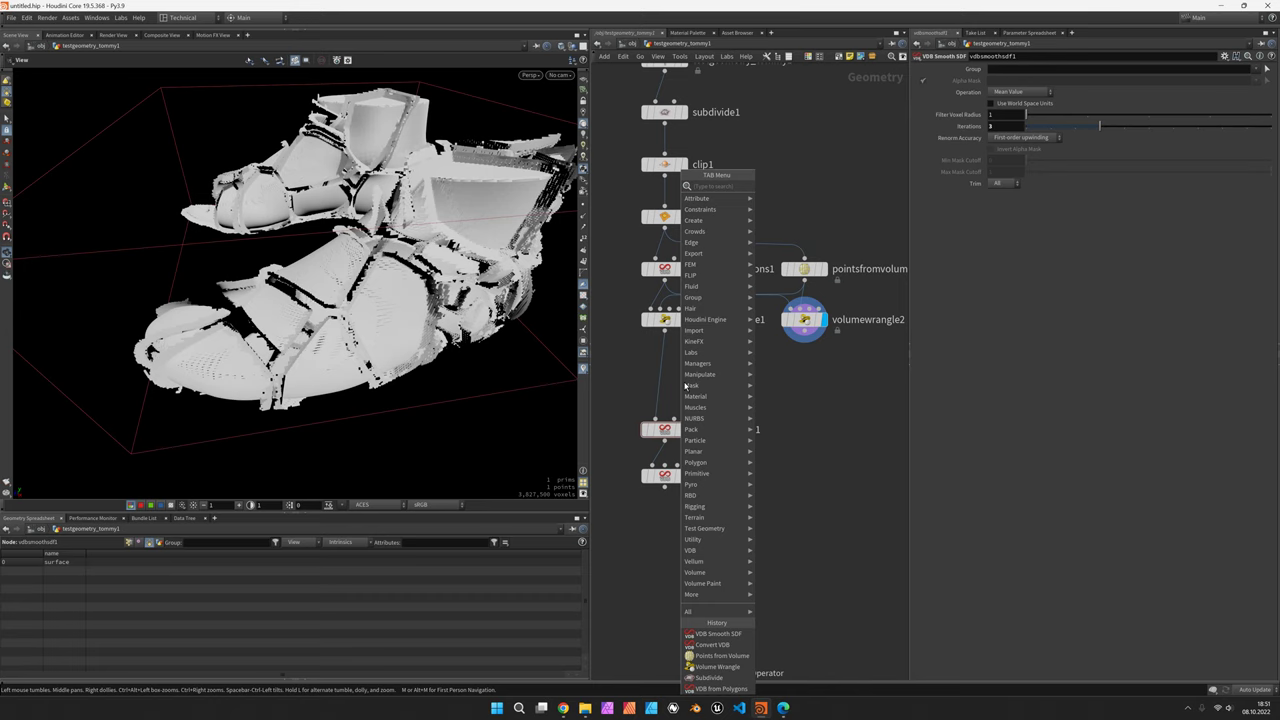
{"action": "type", "text": "merge"}
{"action": "key", "text": "Return"}
{"action": "left_click", "coordinate": [664, 385]}
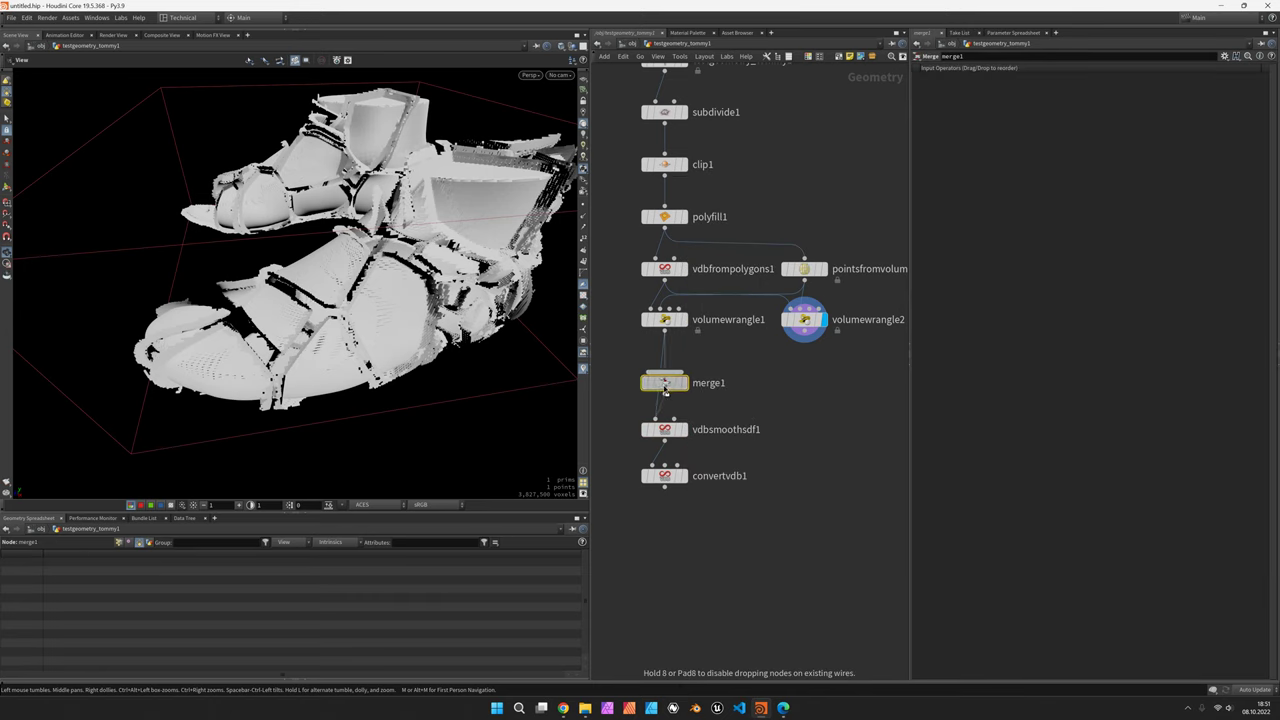
{"action": "left_click_drag", "start_coordinate": [804, 340], "coordinate": [664, 376]}
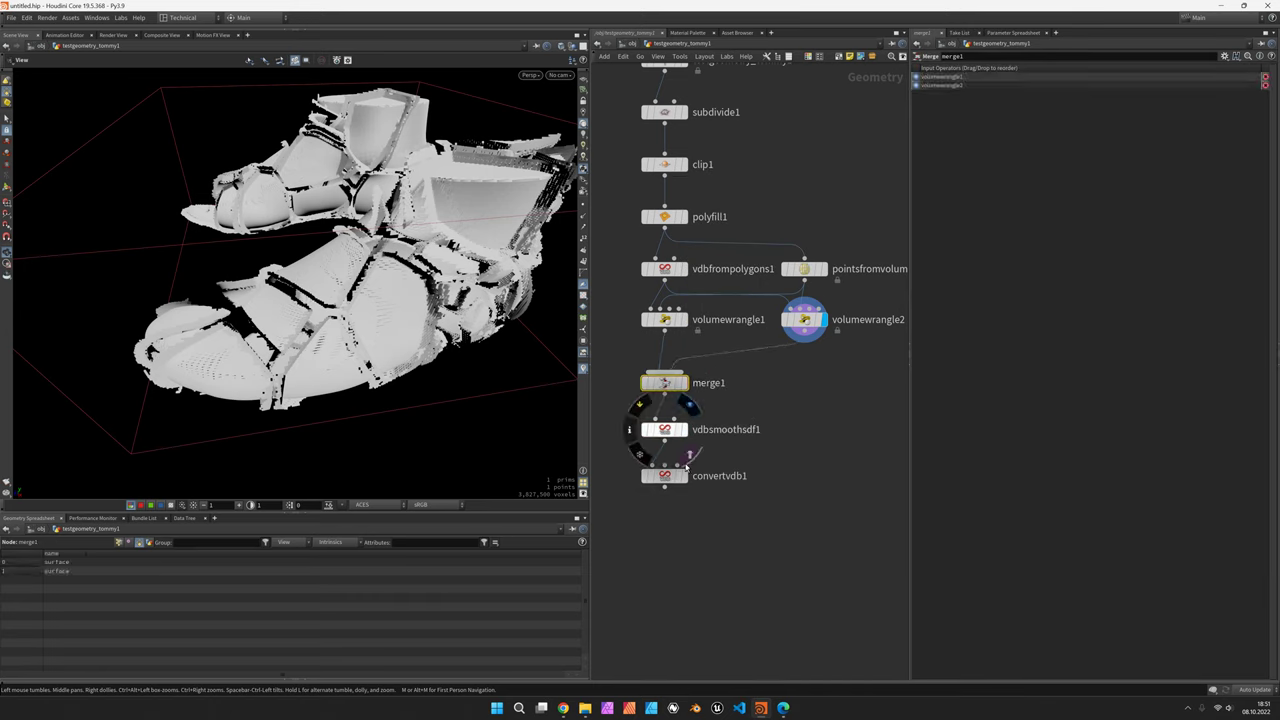
Display convertvdb1's mesh and bring up volumewrangle2's code.
{"action": "left_click", "coordinate": [688, 452]}
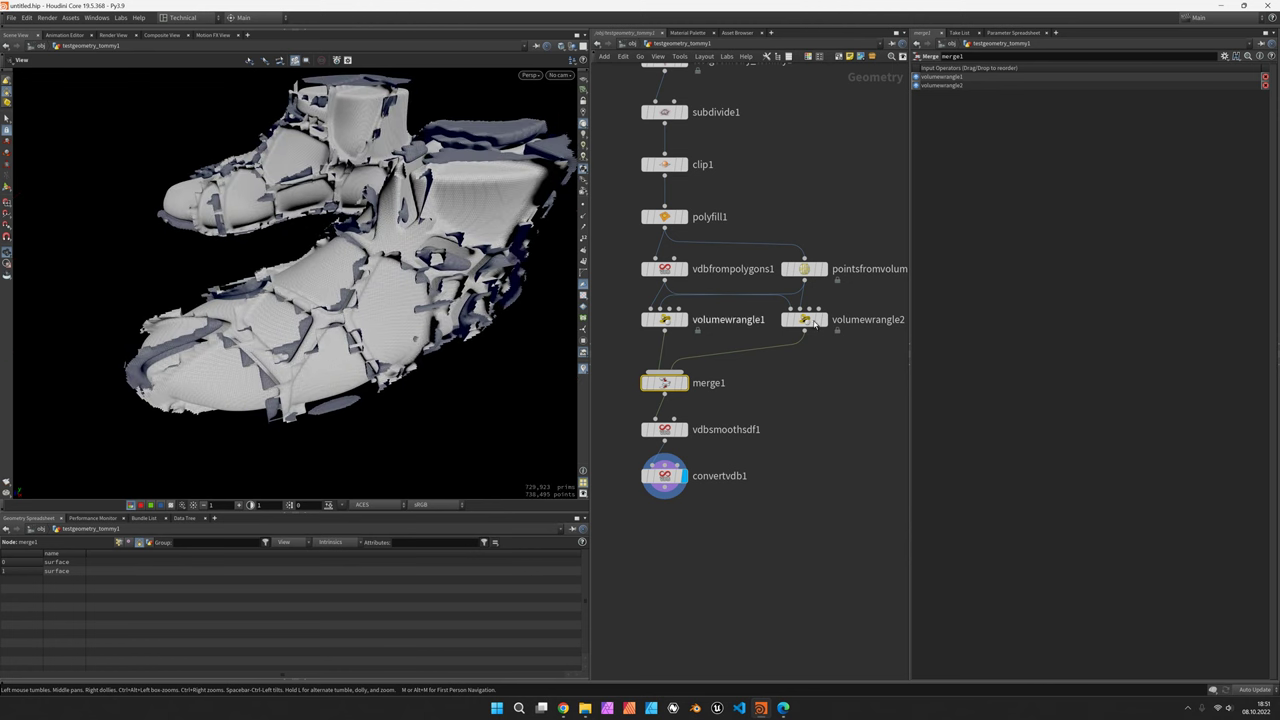
{"action": "left_click", "coordinate": [808, 320]}
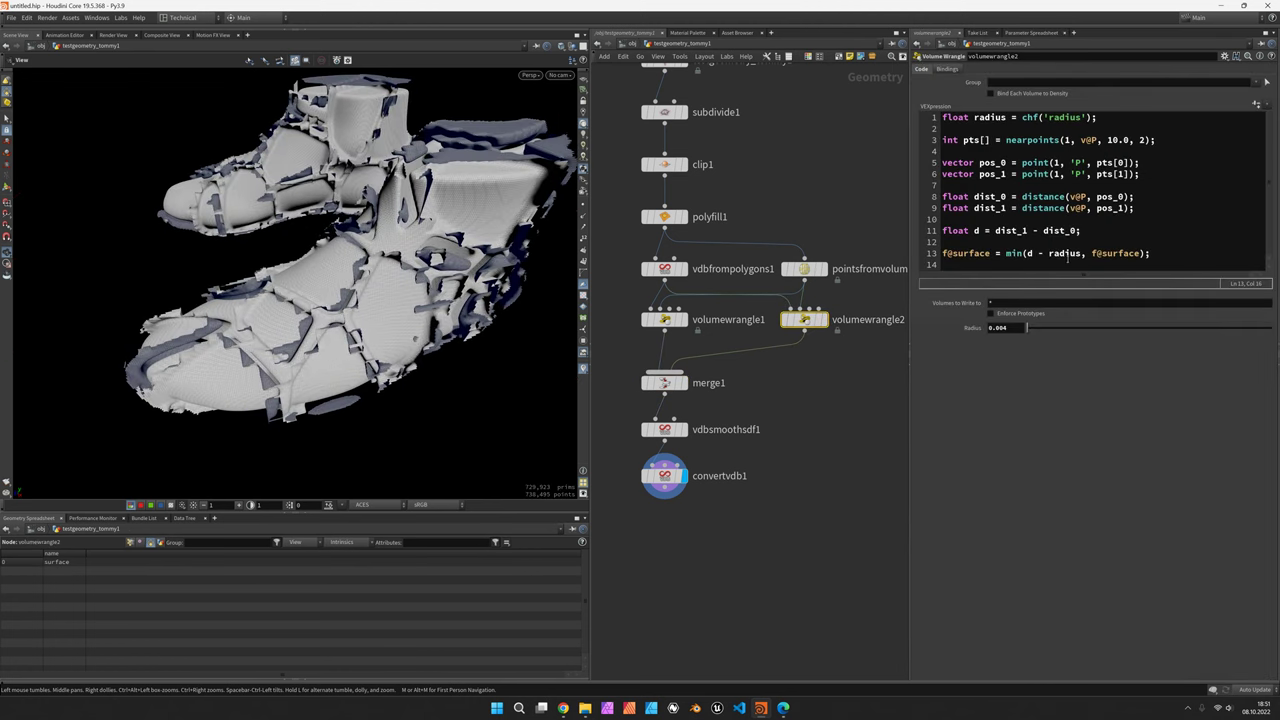
{"action": "left_click", "coordinate": [1097, 256]}
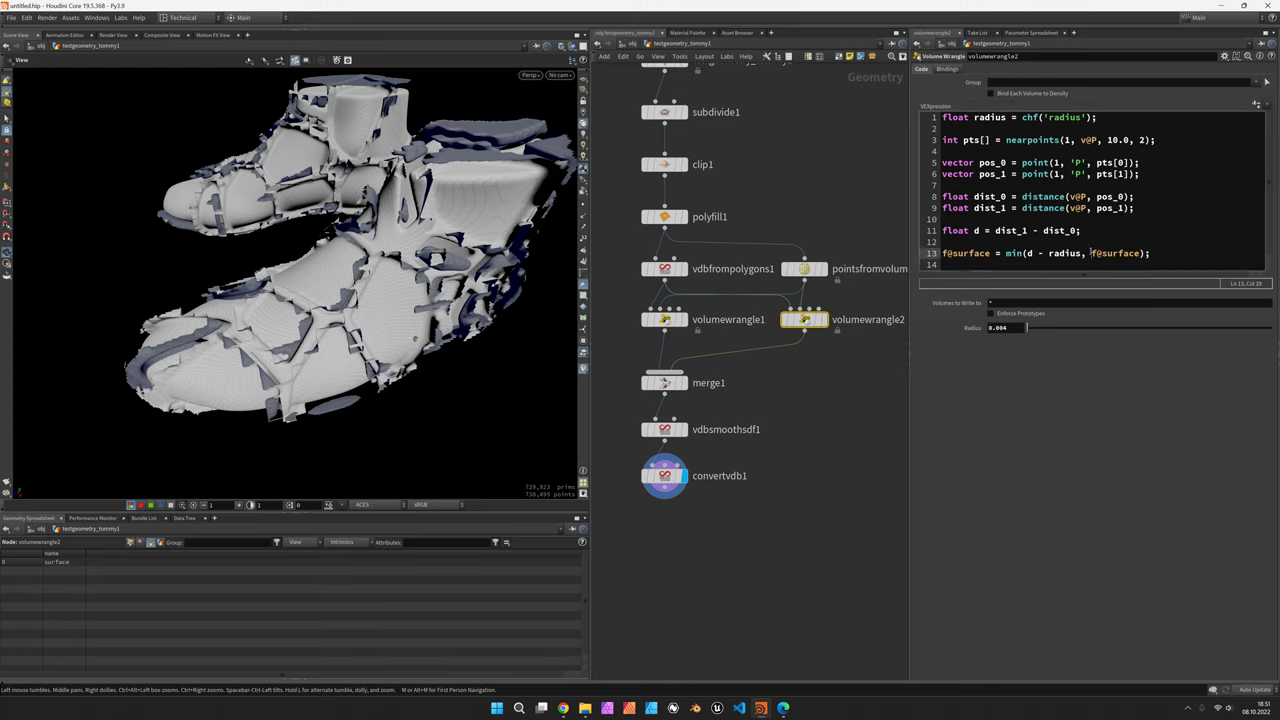
Change volumewrangle2's last line to f@surface = -min(d - radius, -f@surface).
{"action": "type", "text": "-"}
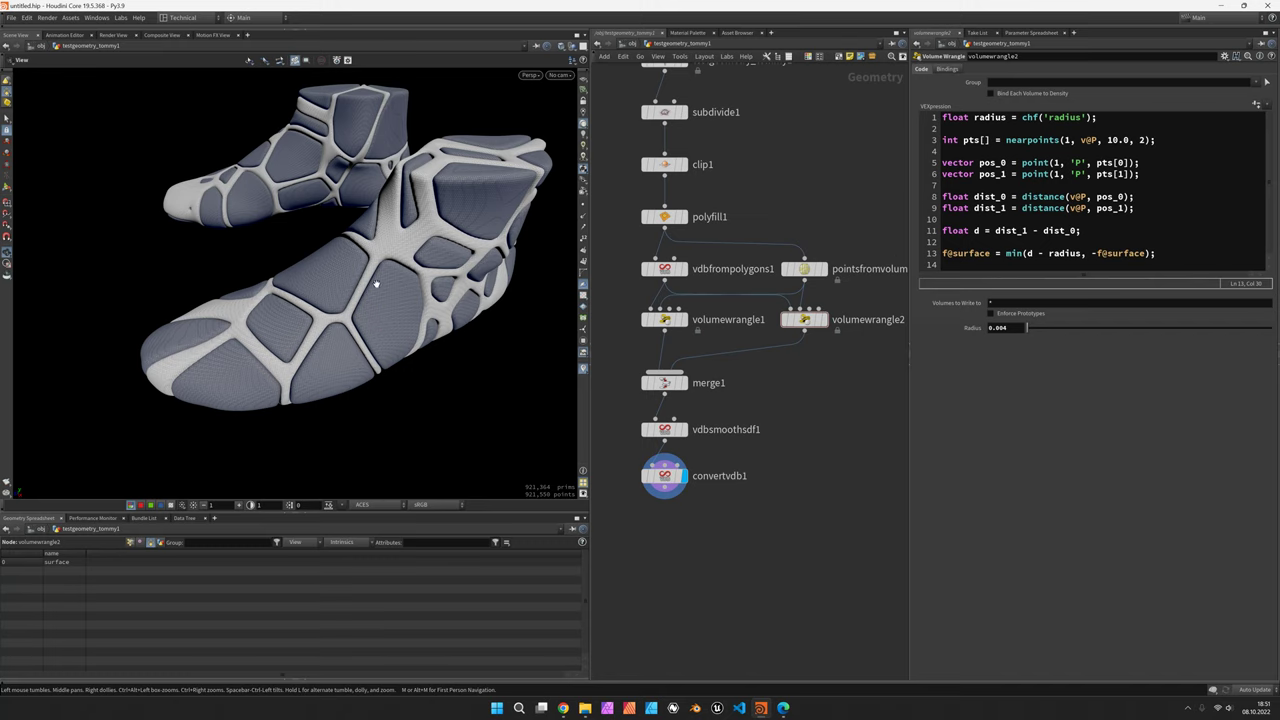
{"action": "left_click", "coordinate": [1012, 258]}
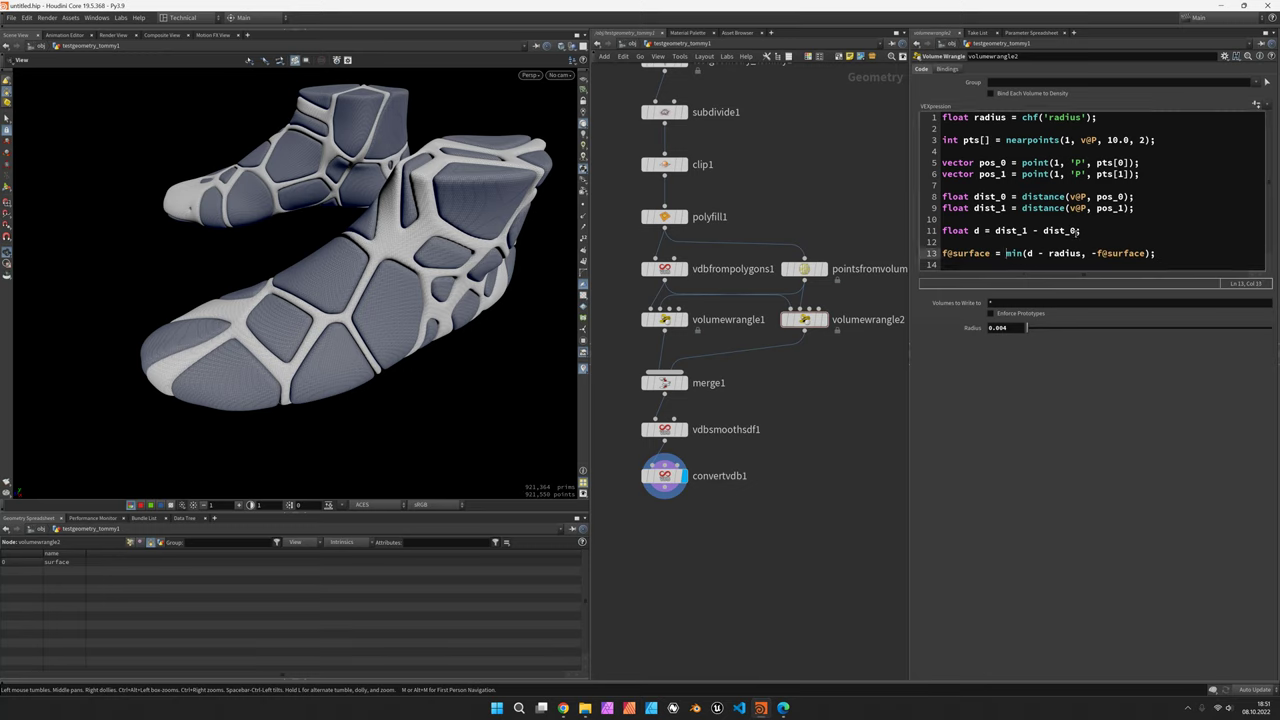
{"action": "type", "text": "-"}
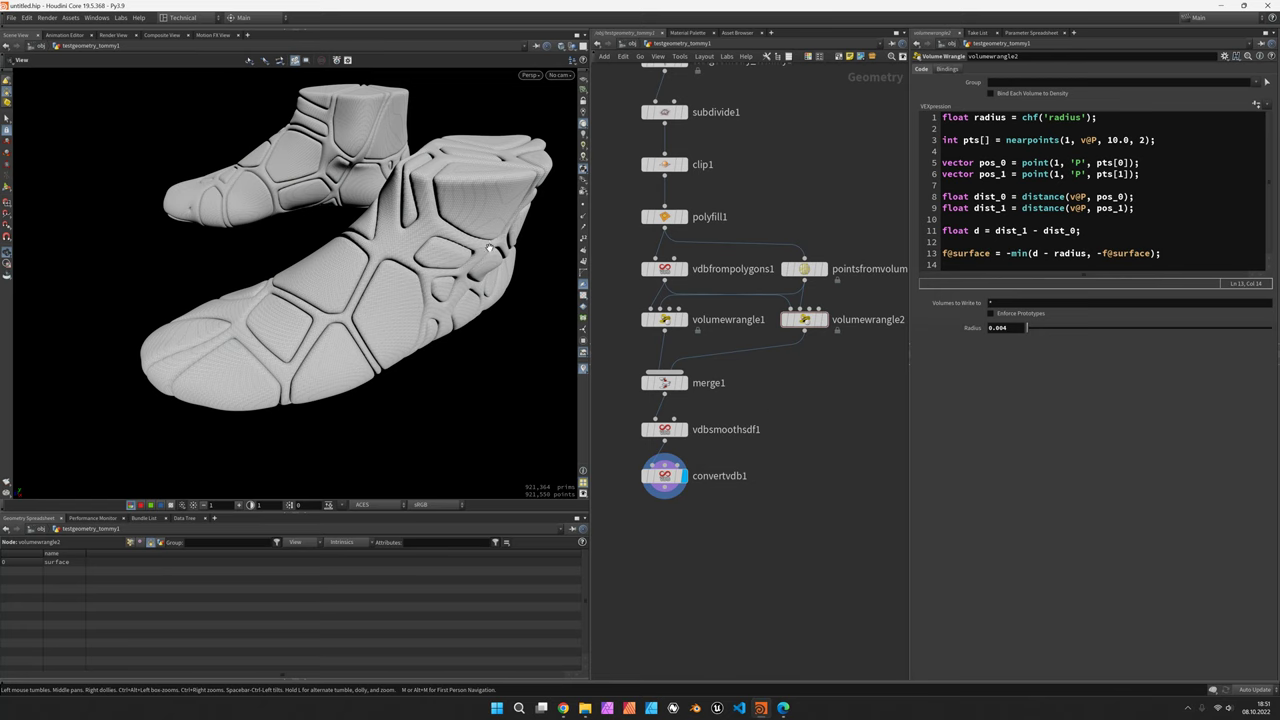
{"action": "mouse_move", "coordinate": [440, 245]}
{"action": "left_mouse_down"}
{"action": "mouse_move", "coordinate": [350, 277]}
{"action": "mouse_move", "coordinate": [363, 281]}
{"action": "left_mouse_up"}
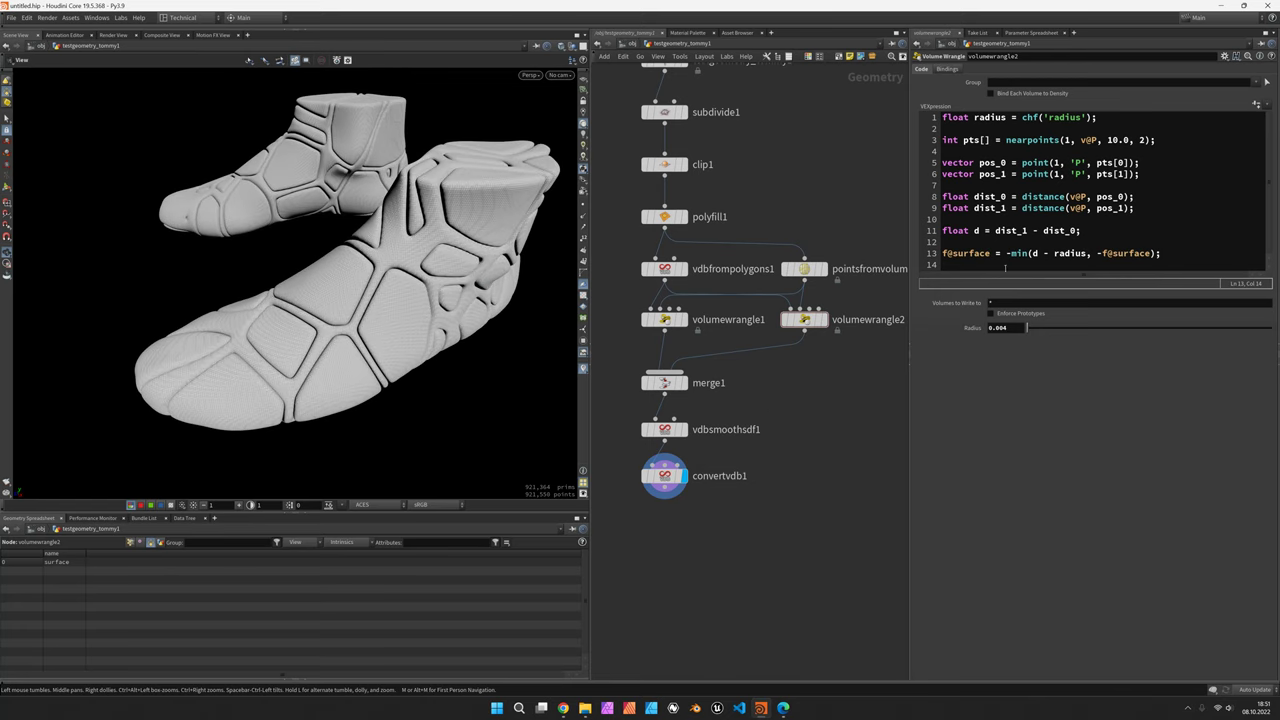
Set volumewrangle2's Radius to 0.008.
{"action": "left_click", "coordinate": [1015, 331]}
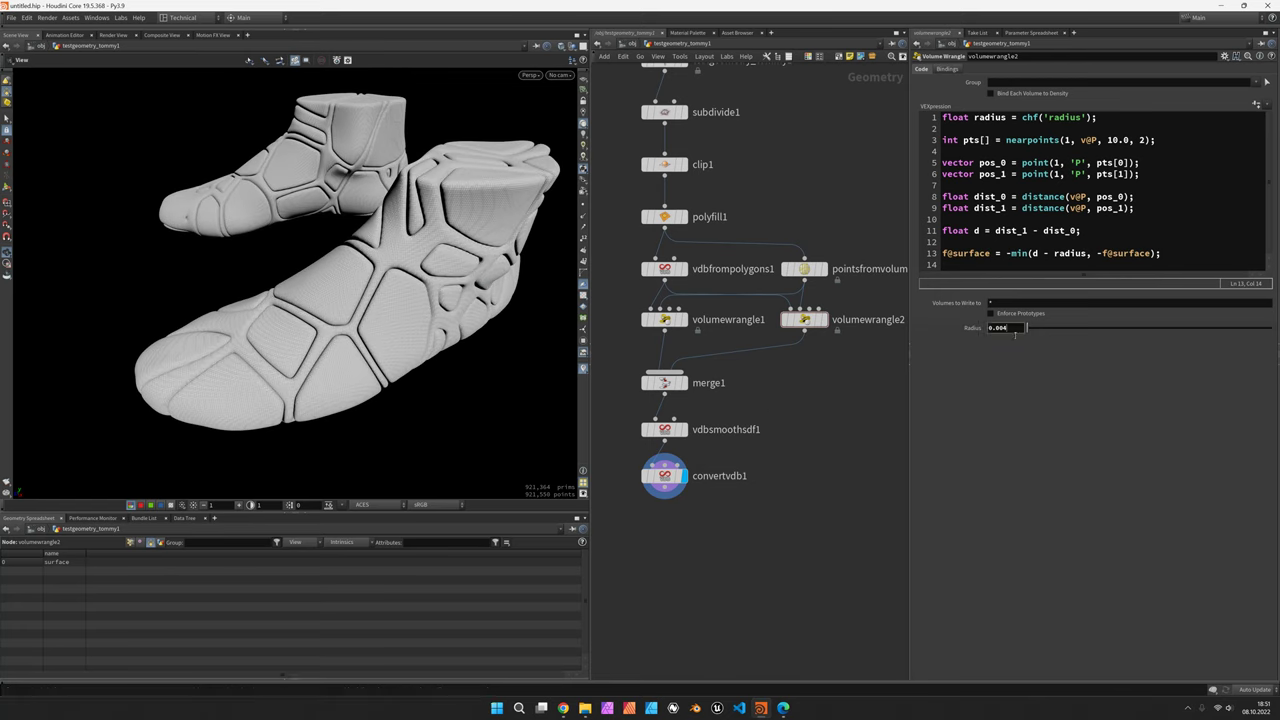
{"action": "key", "text": "Return"}
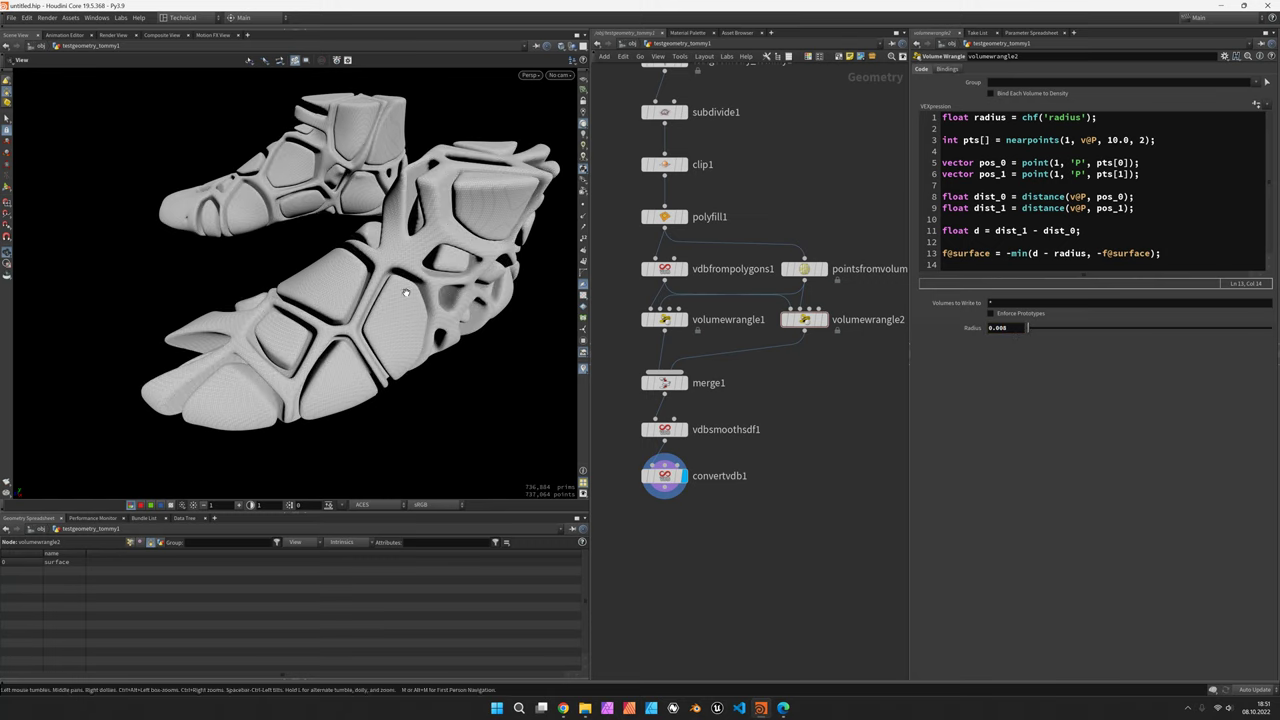
{"action": "left_click_drag", "start_coordinate": [359, 300], "coordinate": [420, 307]}
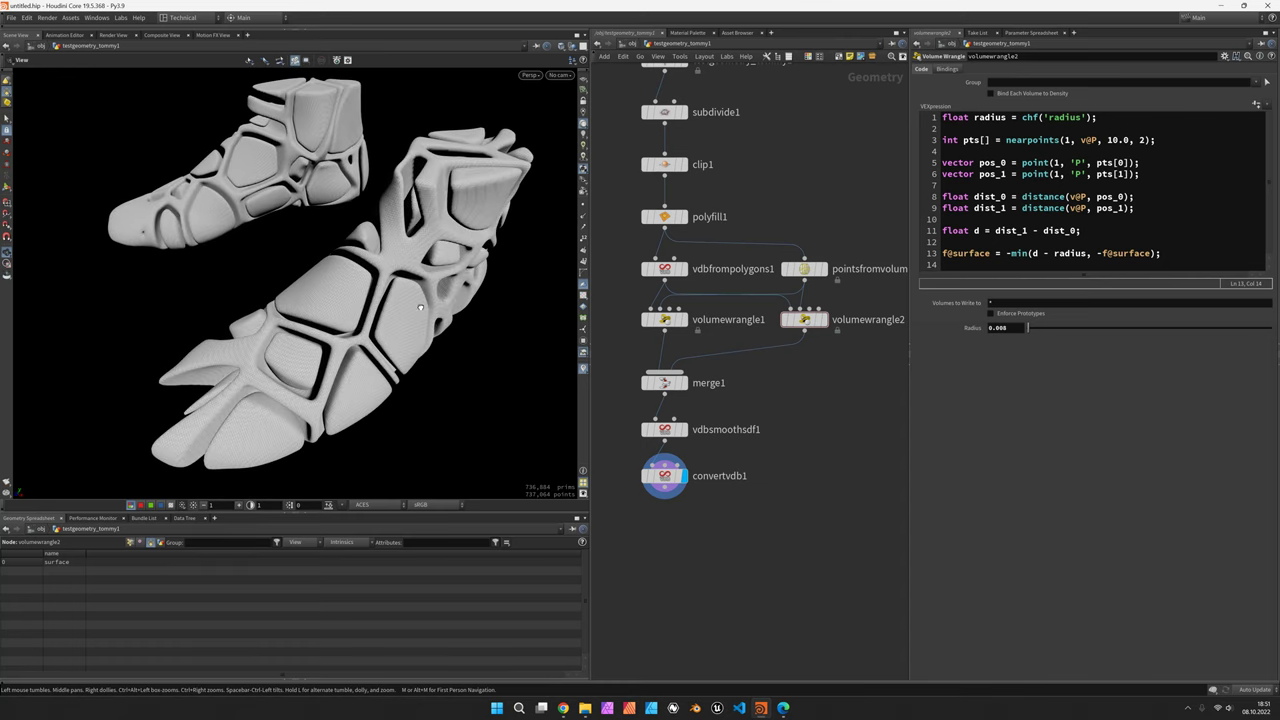
Add remesh1 below convertvdb1, wired in, with target size 0.002.
{"action": "scroll", "coordinate": [312, 289], "scroll_direction": "up", "scroll_amount": 5}
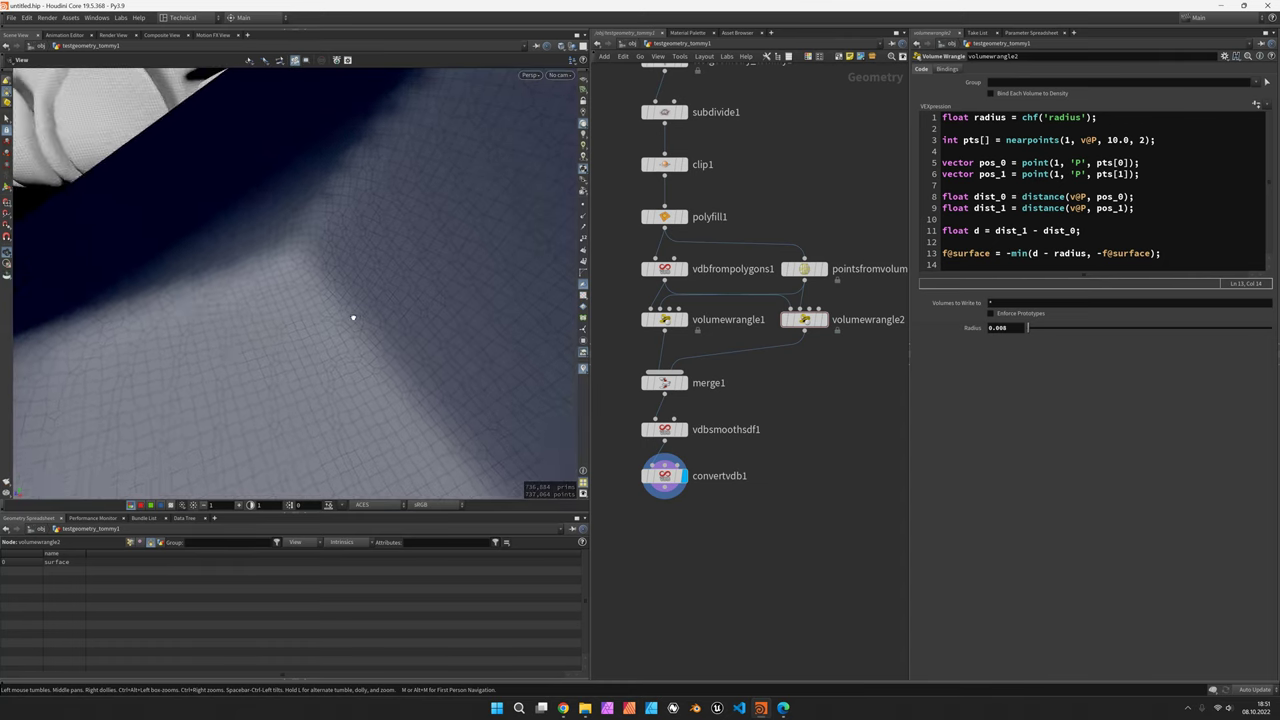
{"action": "left_click_drag", "start_coordinate": [351, 314], "coordinate": [331, 334]}
{"action": "scroll", "coordinate": [333, 334], "scroll_direction": "up", "scroll_amount": 5}
{"action": "scroll", "coordinate": [333, 334], "scroll_direction": "down", "scroll_amount": 5}
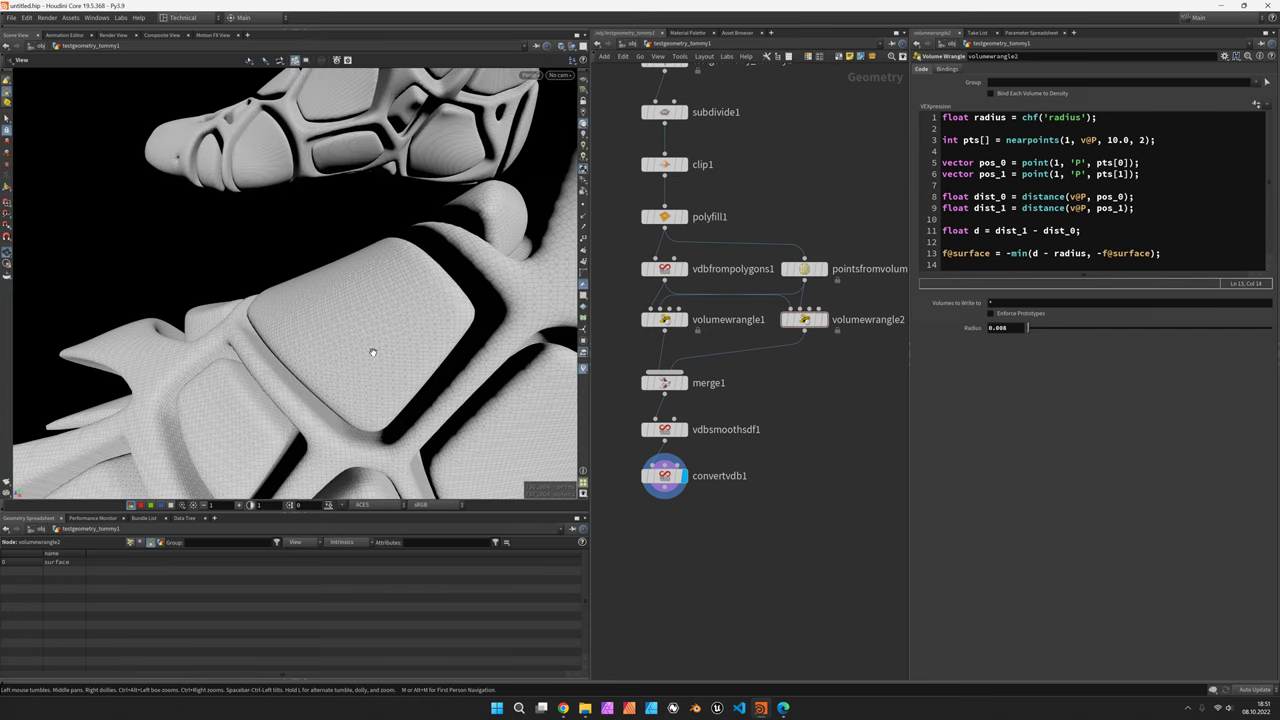
{"action": "key", "text": "Tab"}
{"action": "type", "text": "remesh"}
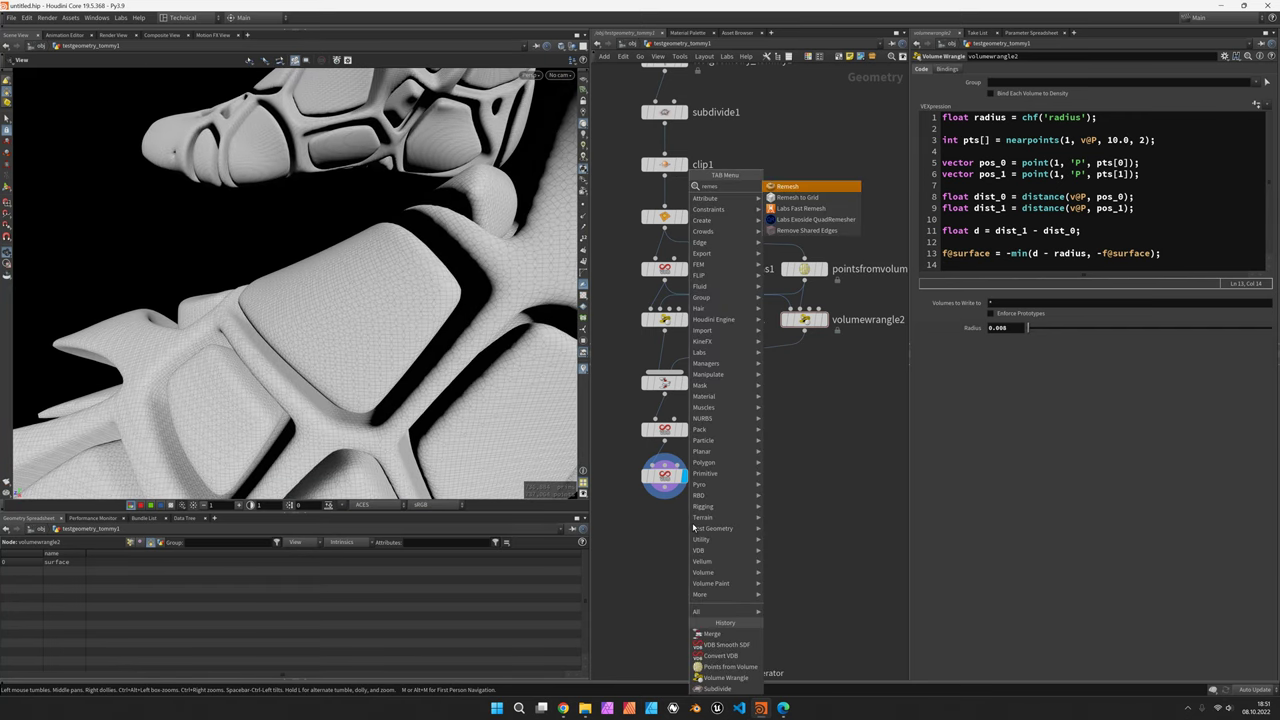
{"action": "key", "text": "Return"}
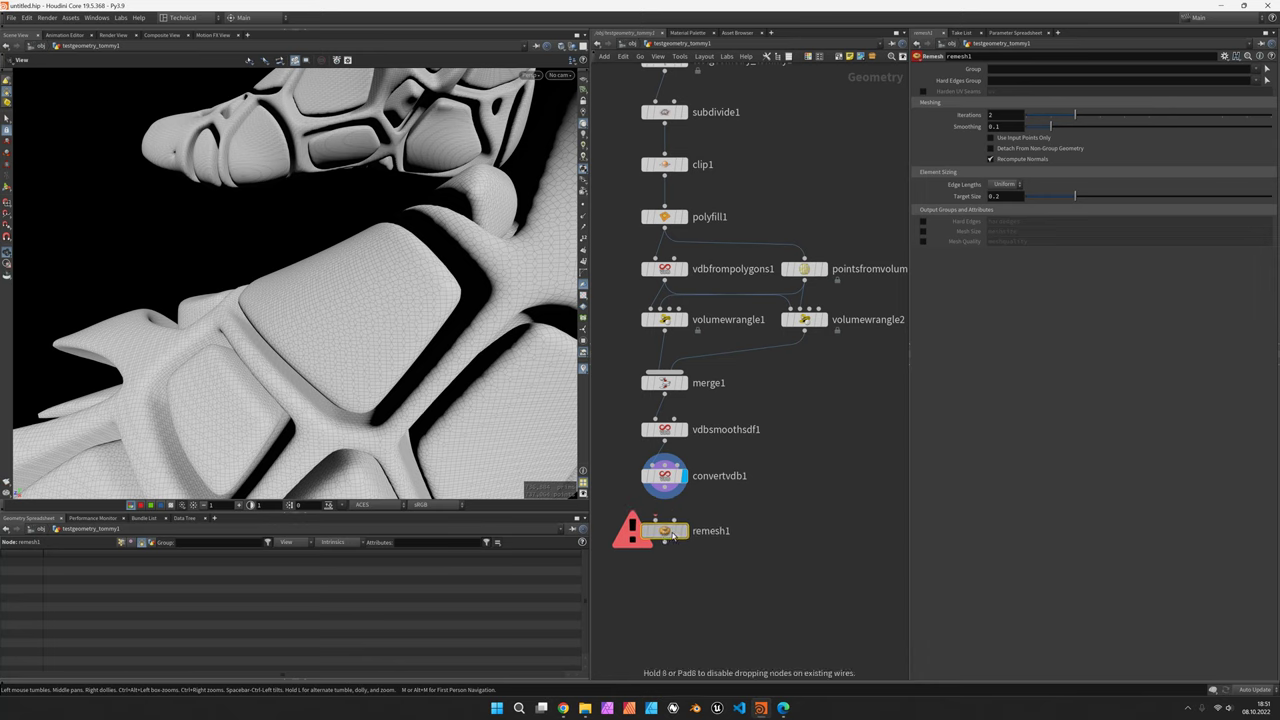
{"action": "left_click", "coordinate": [665, 530]}
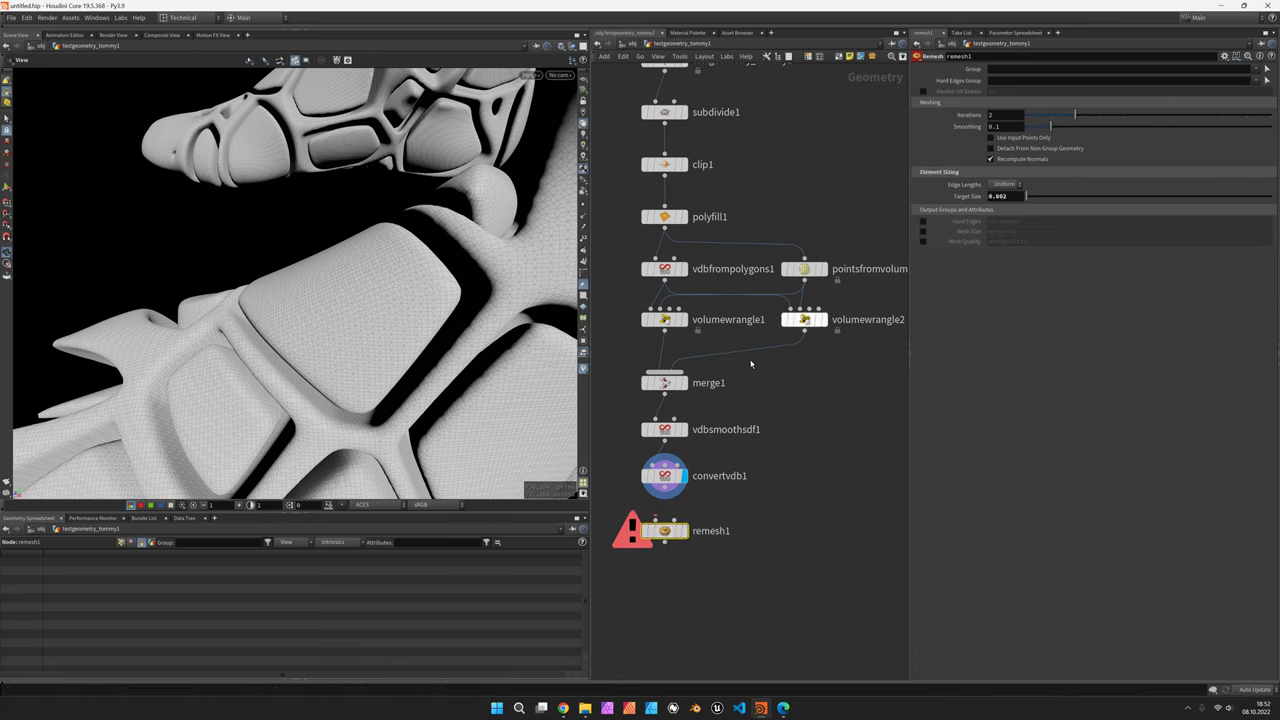
{"action": "left_click", "coordinate": [665, 496]}
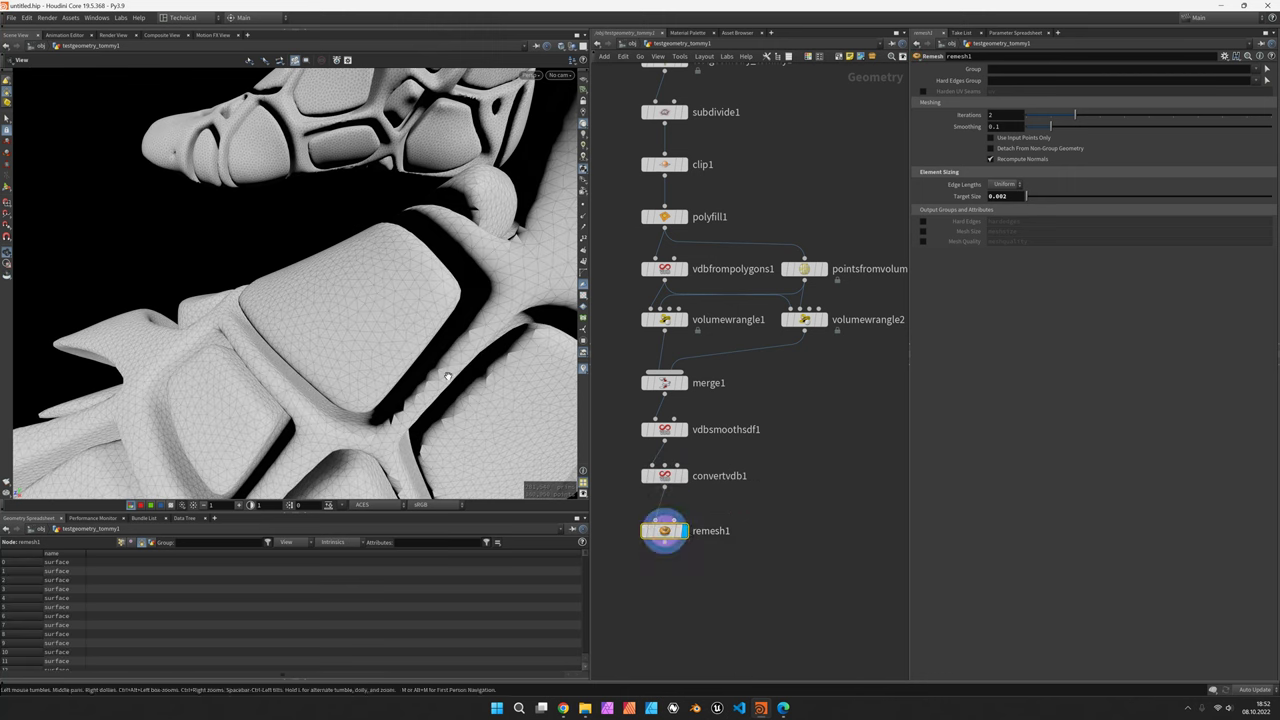
Add normal1 below remesh1 with Cusp Angle 180 and frame the shoes.
{"action": "key", "text": "Tab"}
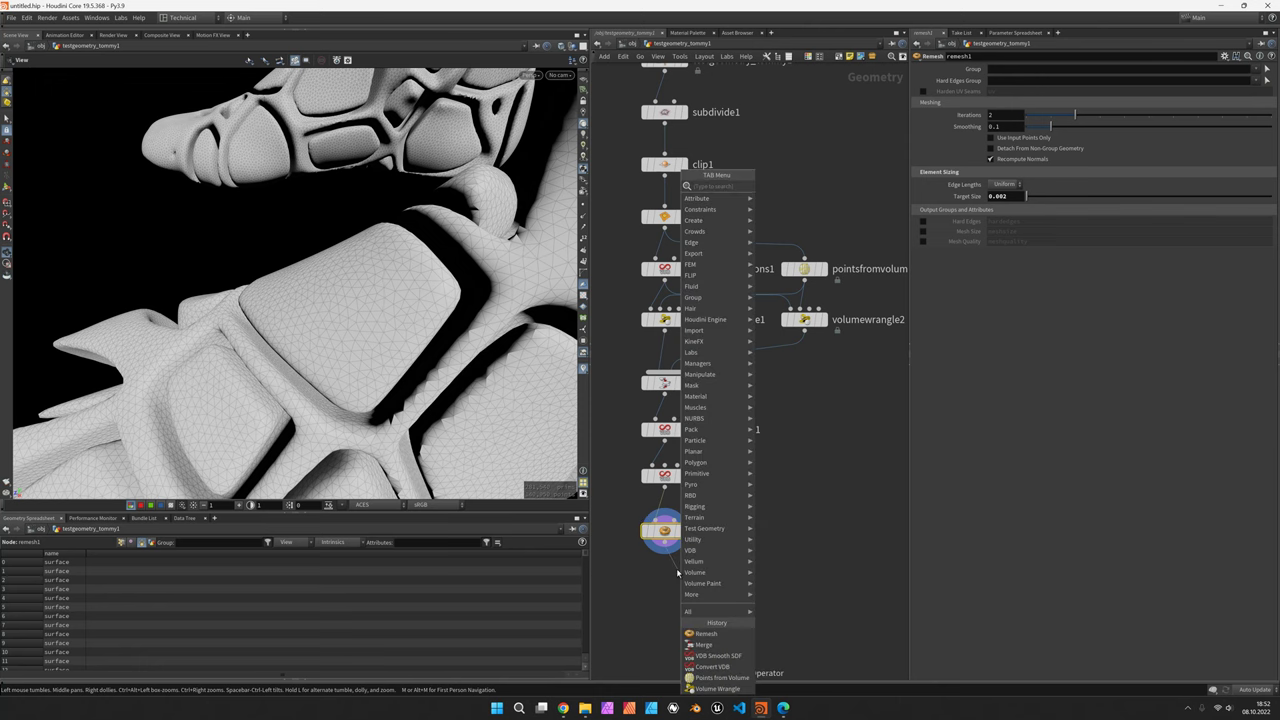
{"action": "type", "text": "normal"}
{"action": "key", "text": "Return"}
{"action": "left_click", "coordinate": [680, 577]}
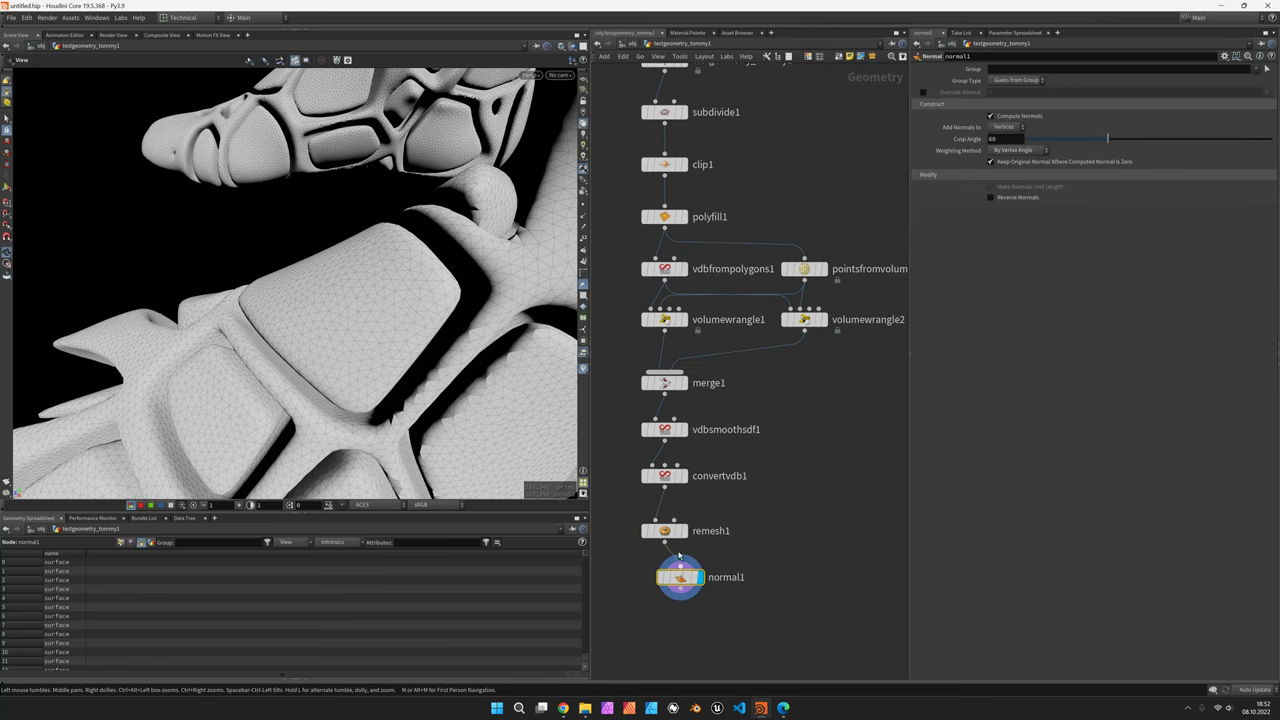
{"action": "left_click_drag", "start_coordinate": [1108, 139], "coordinate": [1270, 139]}
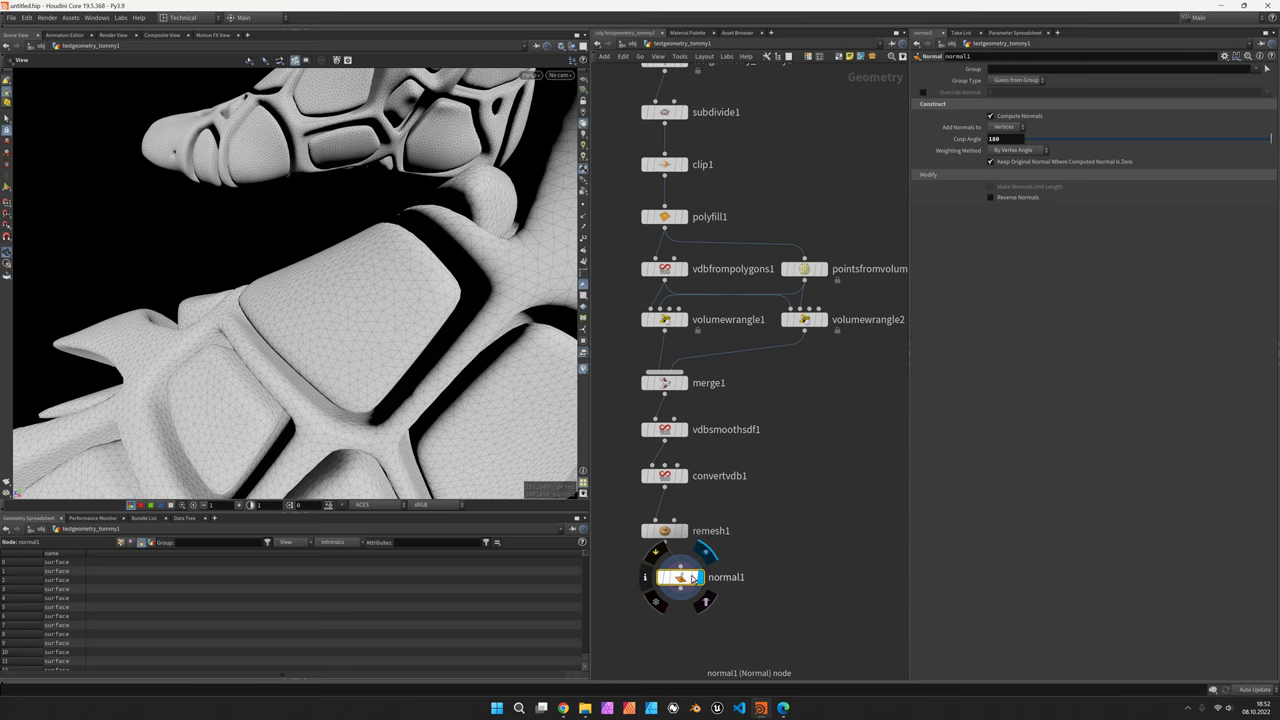
{"action": "left_click_drag", "start_coordinate": [680, 577], "coordinate": [664, 579]}
{"action": "key", "text": "h"}
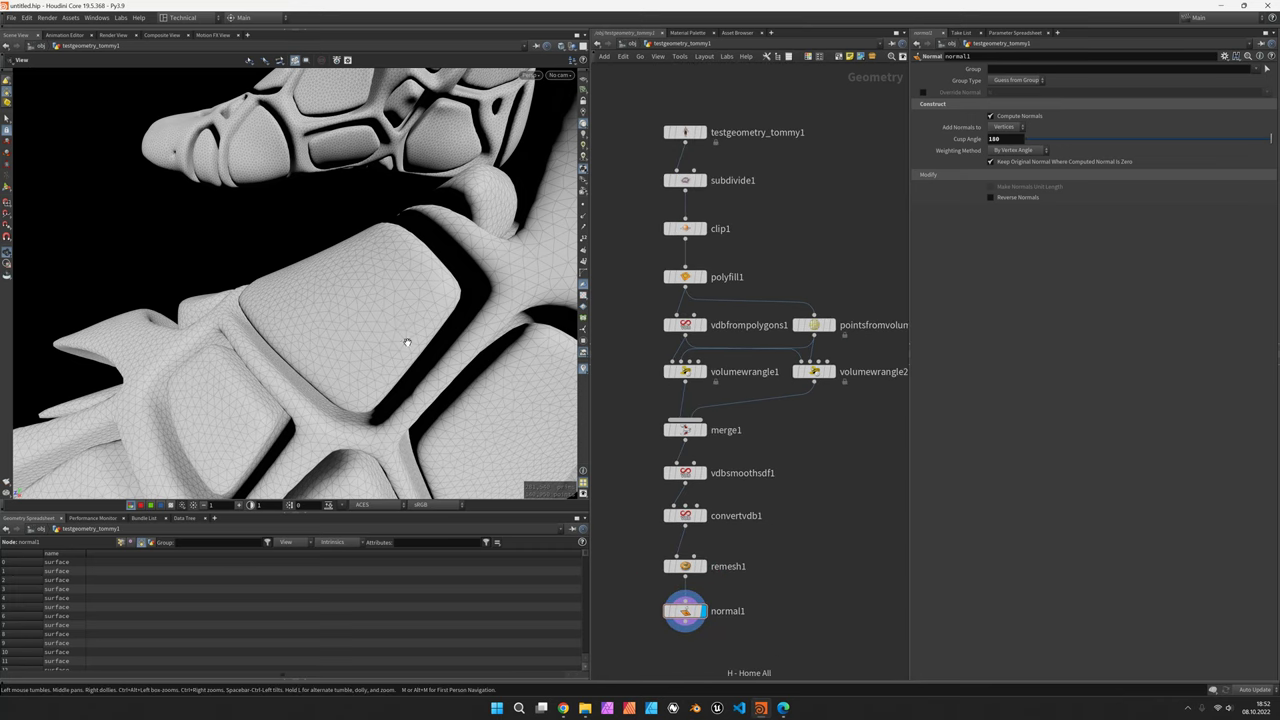
{"action": "key", "text": "h"}
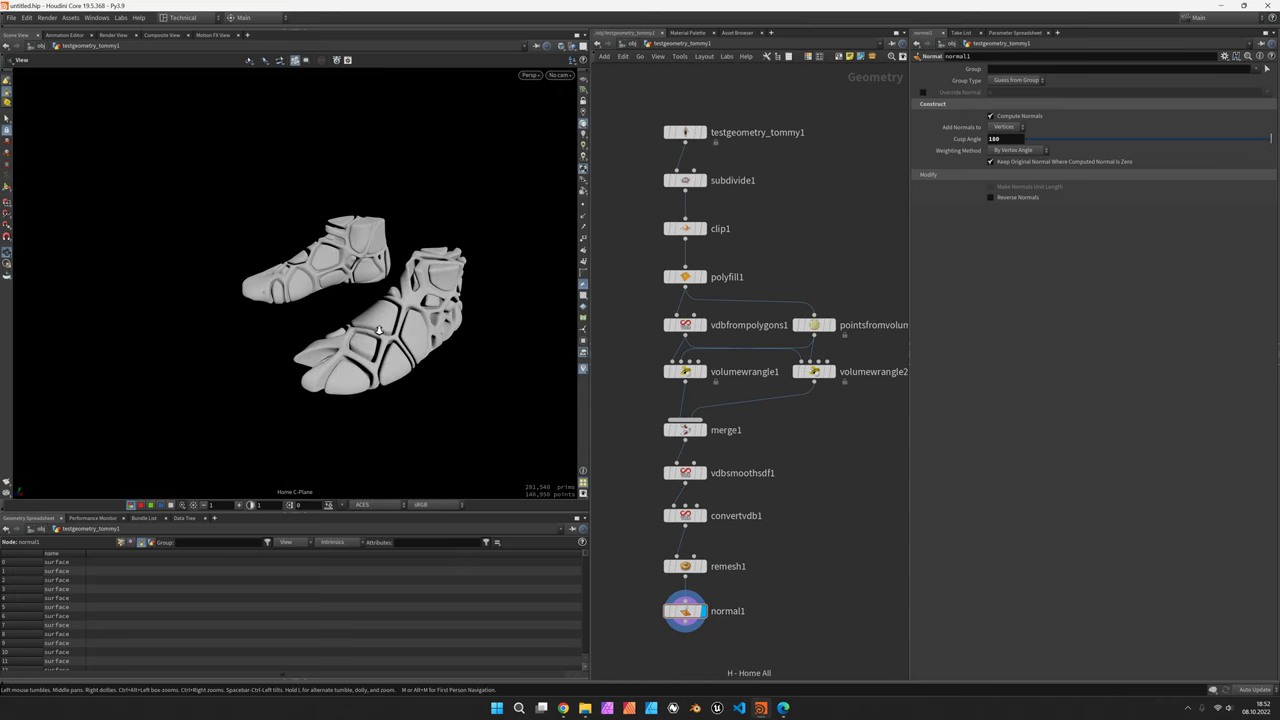
Set vdbsmoothsdf1 Iterations to 5, then return to Chrome's procegen Voronoi page.
{"action": "left_click", "coordinate": [684, 472]}
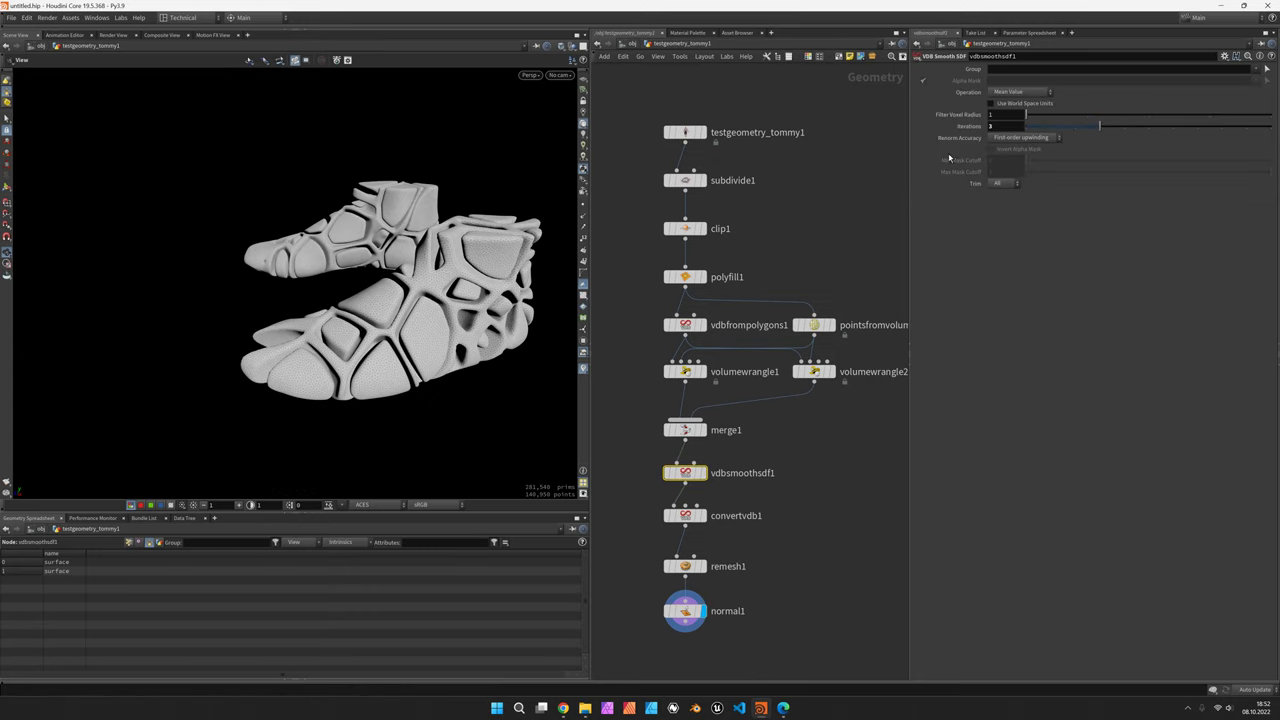
{"action": "left_click", "coordinate": [1008, 126]}
{"action": "type", "text": "5"}
{"action": "key", "text": "Return"}
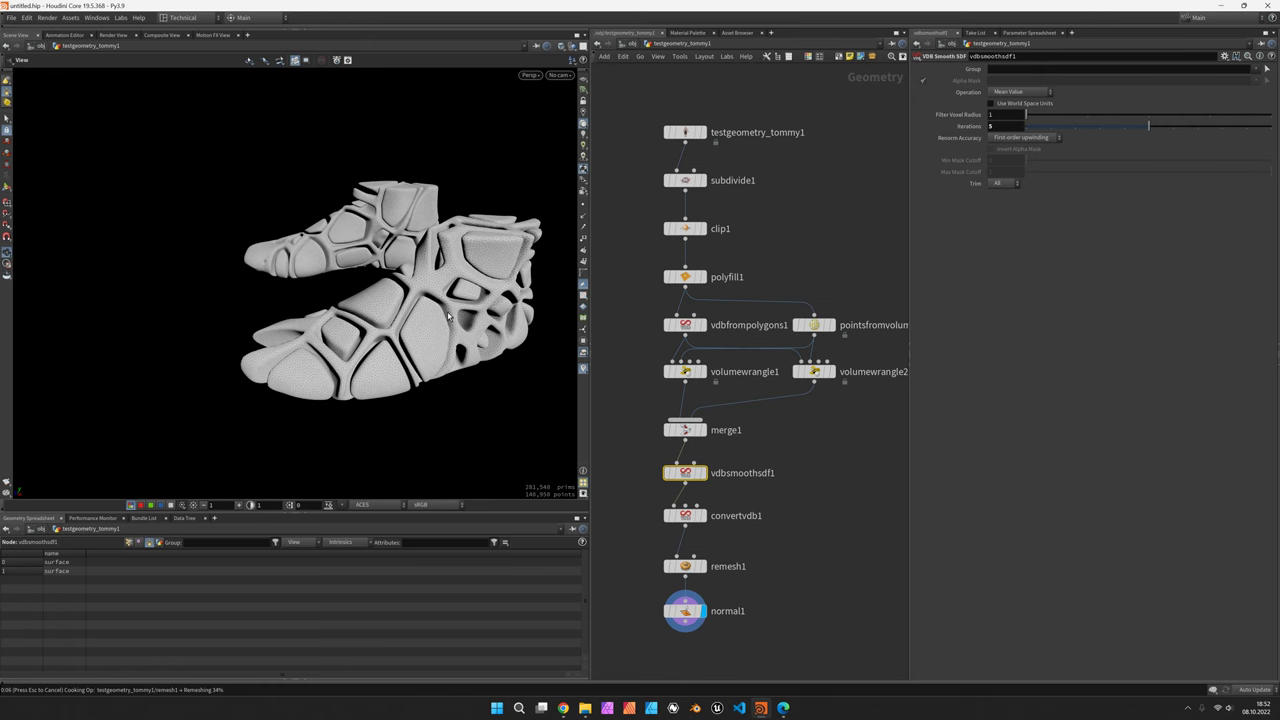
{"action": "key", "text": "alt+Tab"}
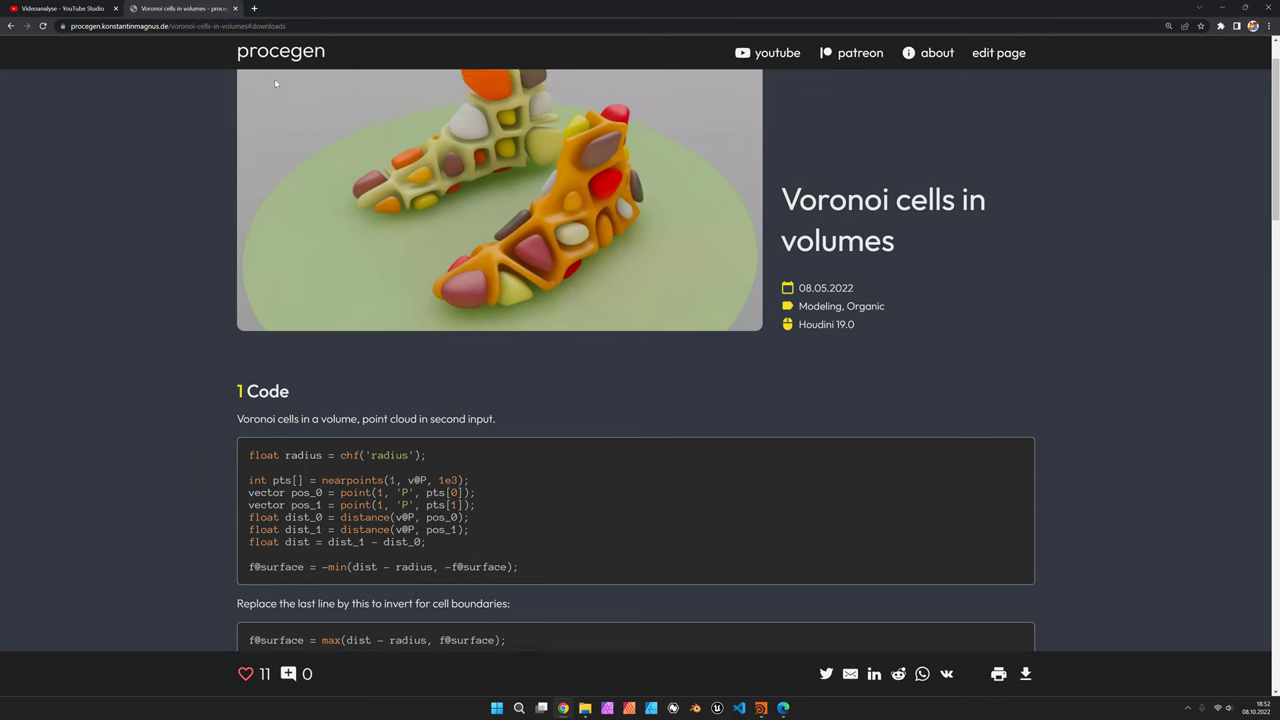
{"action": "scroll", "coordinate": [275, 83], "scroll_direction": "up", "scroll_amount": 1}
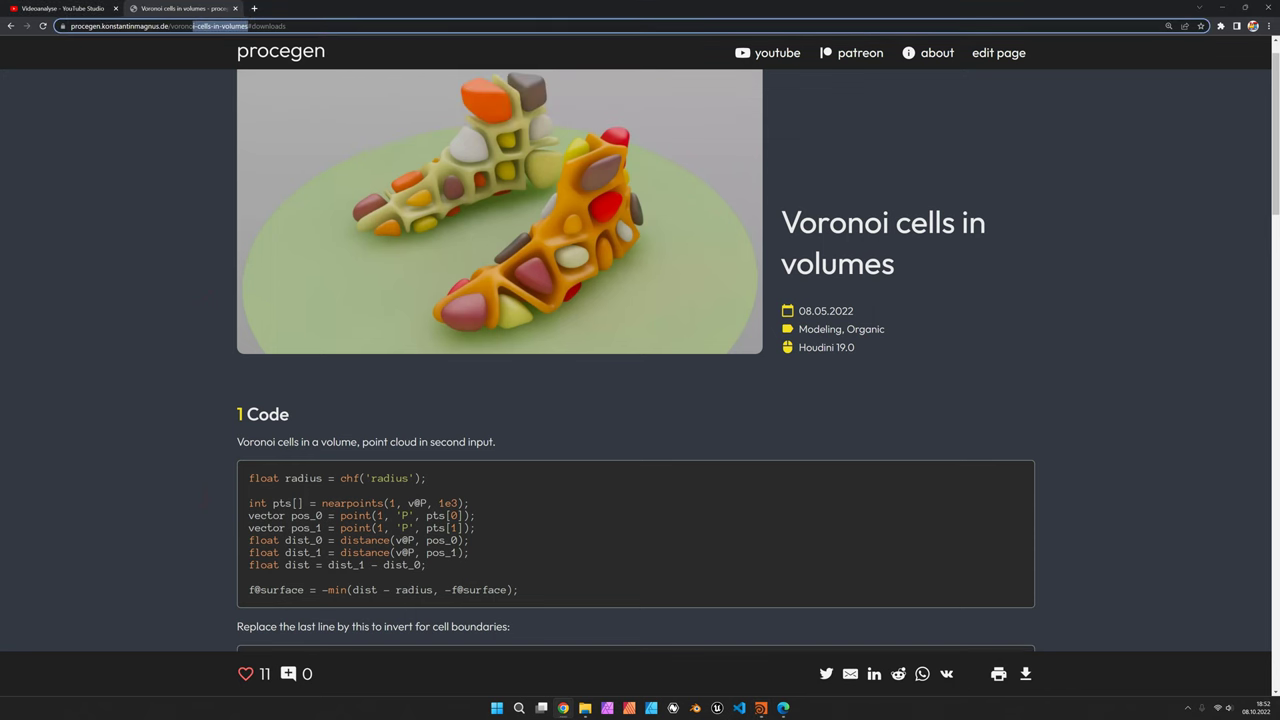